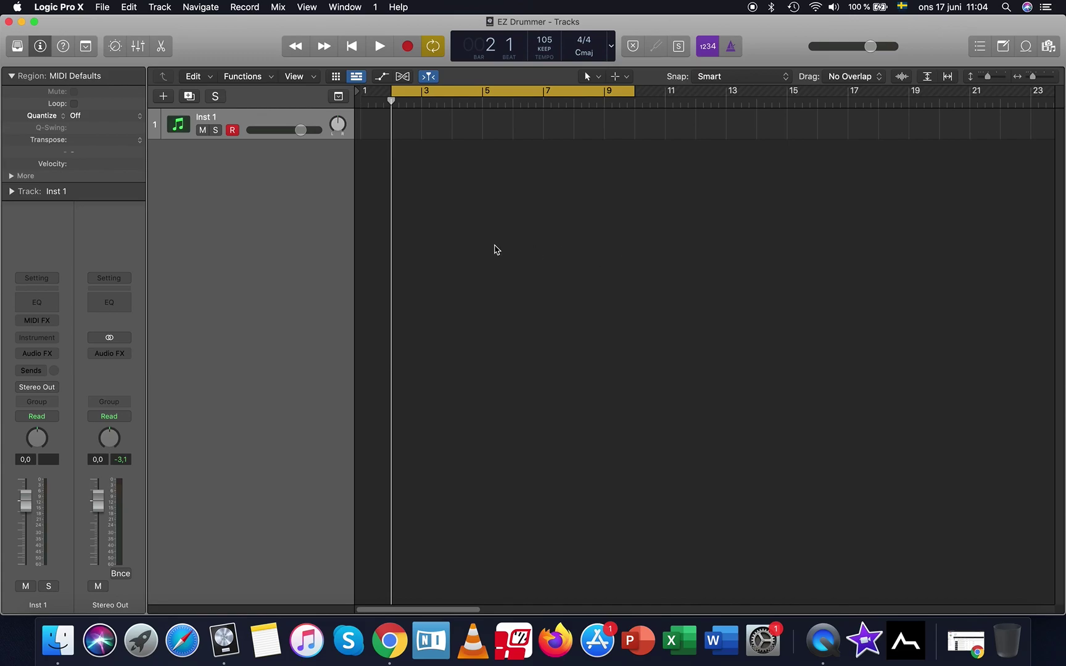
Add a second software instrument track and load Drum Machine Designer as its instrument
double_click(208, 172)
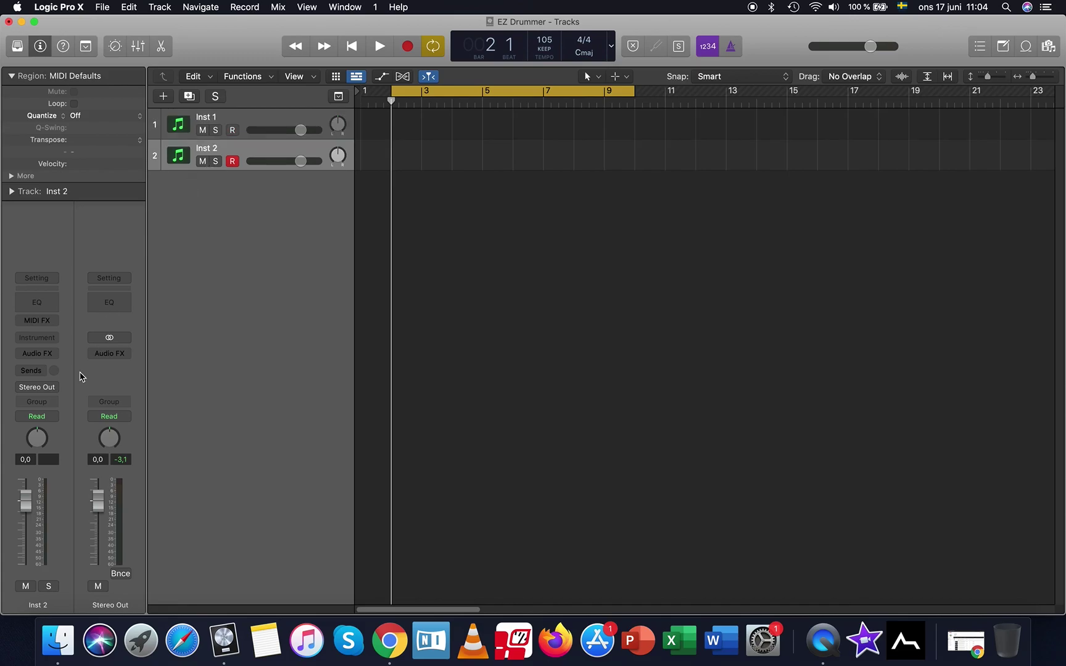
left_click(52, 338)
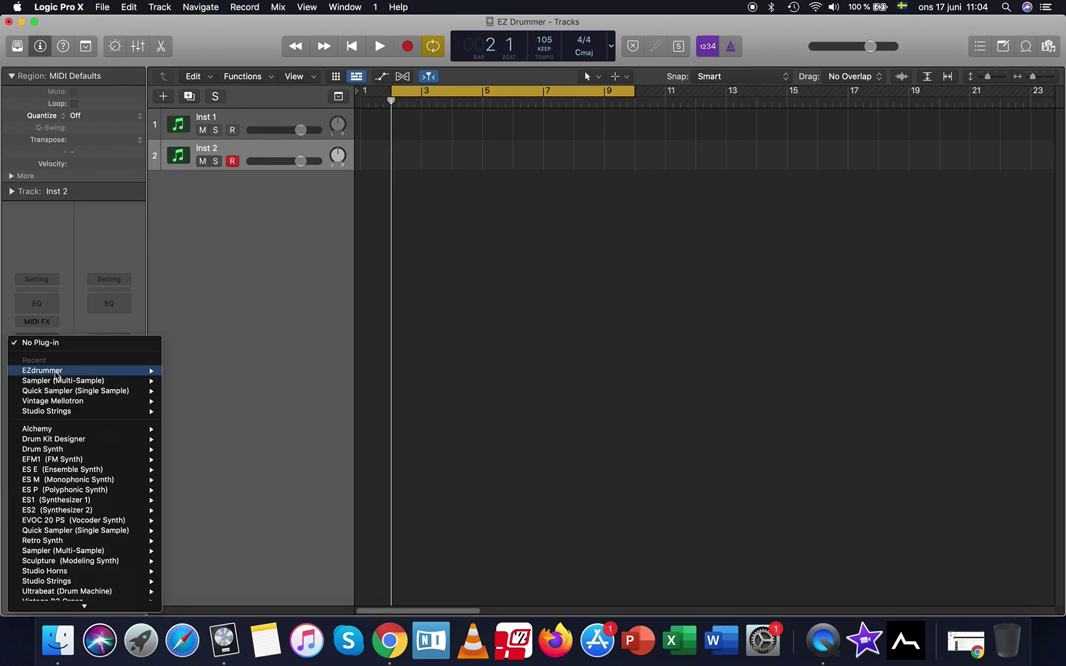
mouse_move(94, 643)
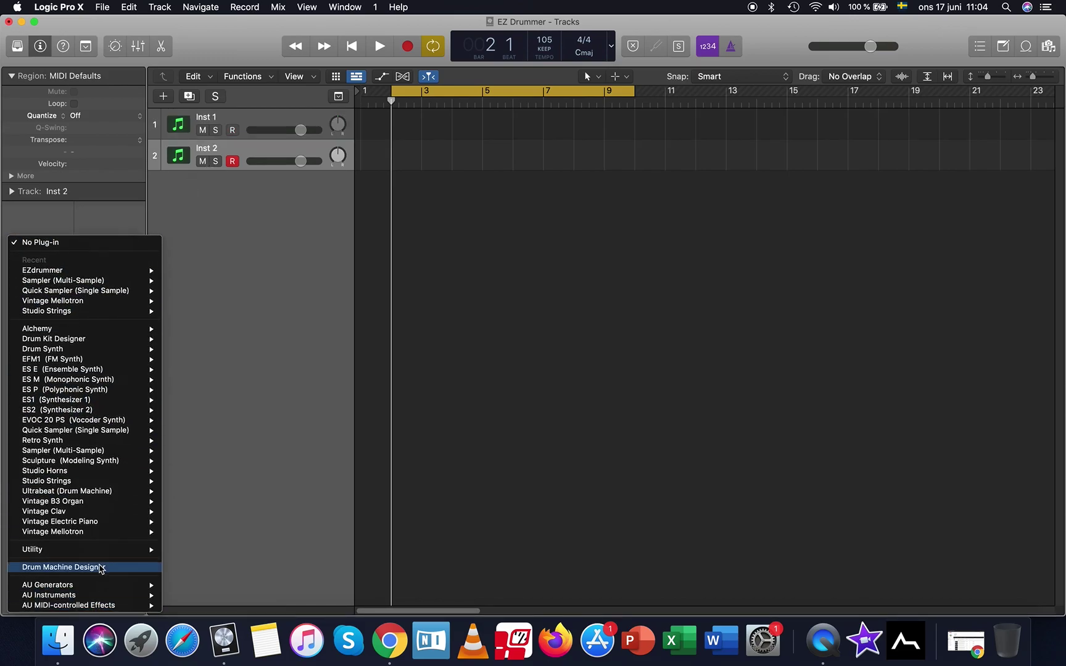
left_click(100, 567)
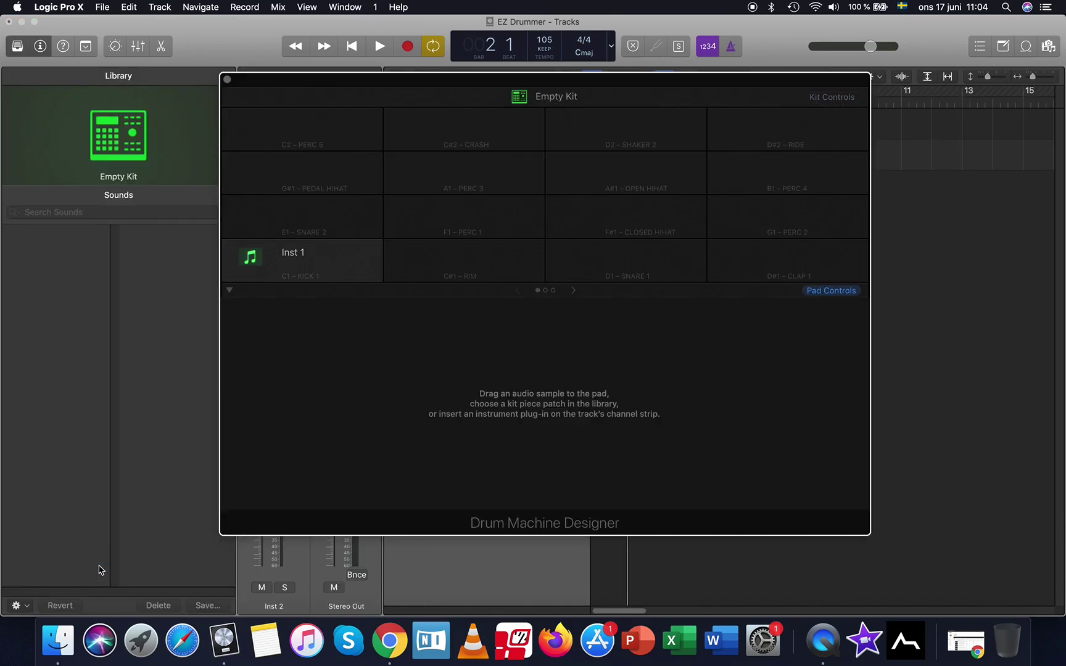
left_click(226, 80)
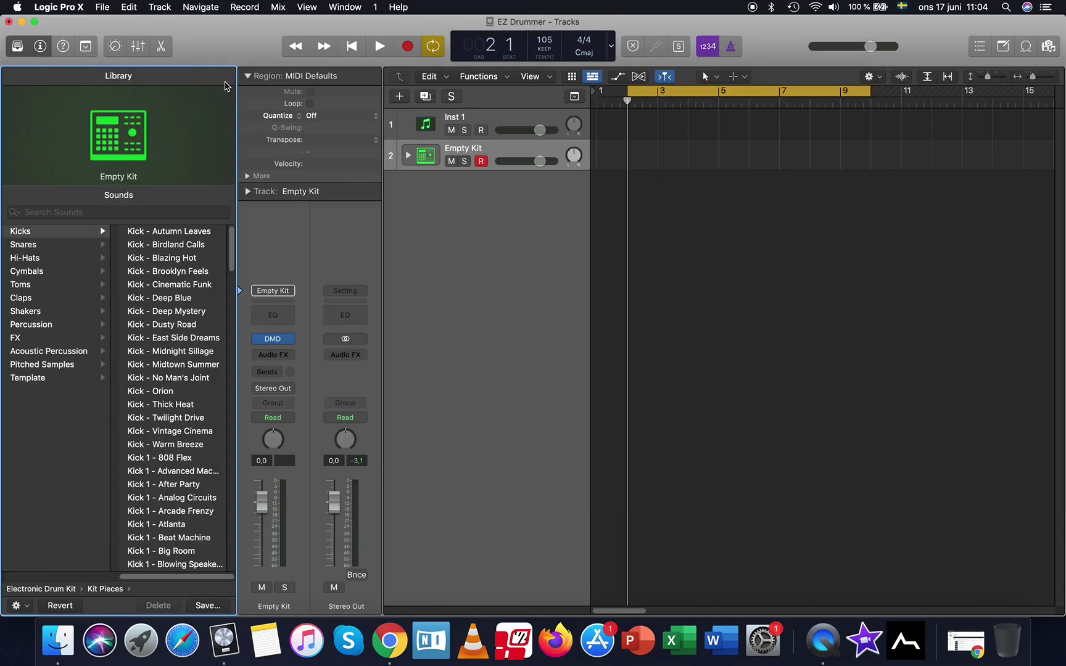
Load the Beat Machine electronic drum kit on the second track and look through its individual kit-piece subtracks
left_click(167, 232)
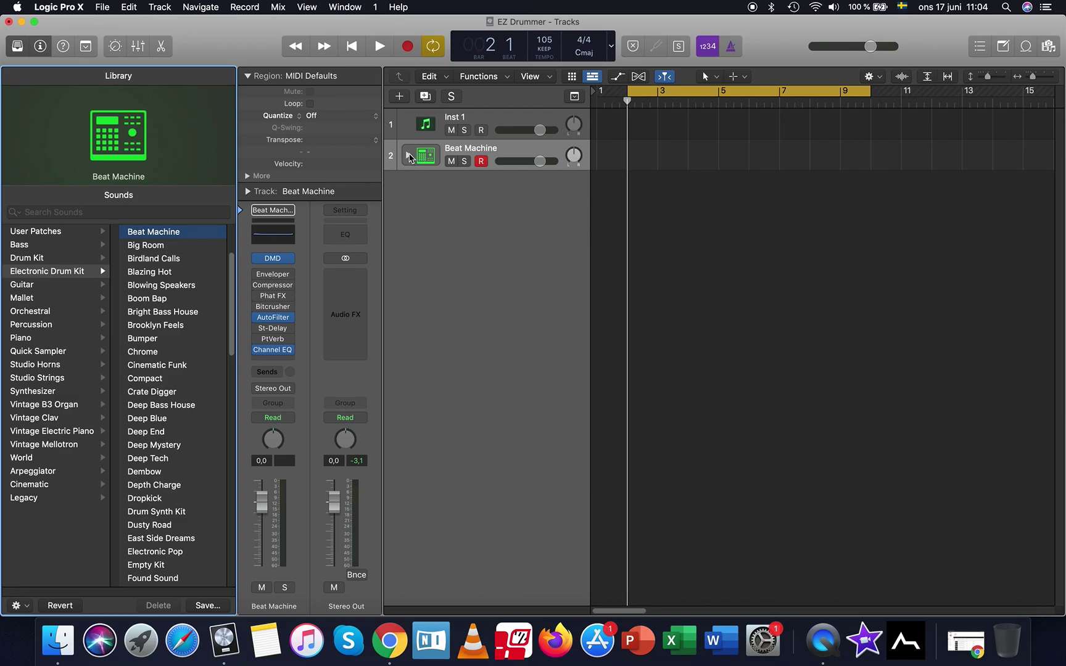
left_click(408, 155)
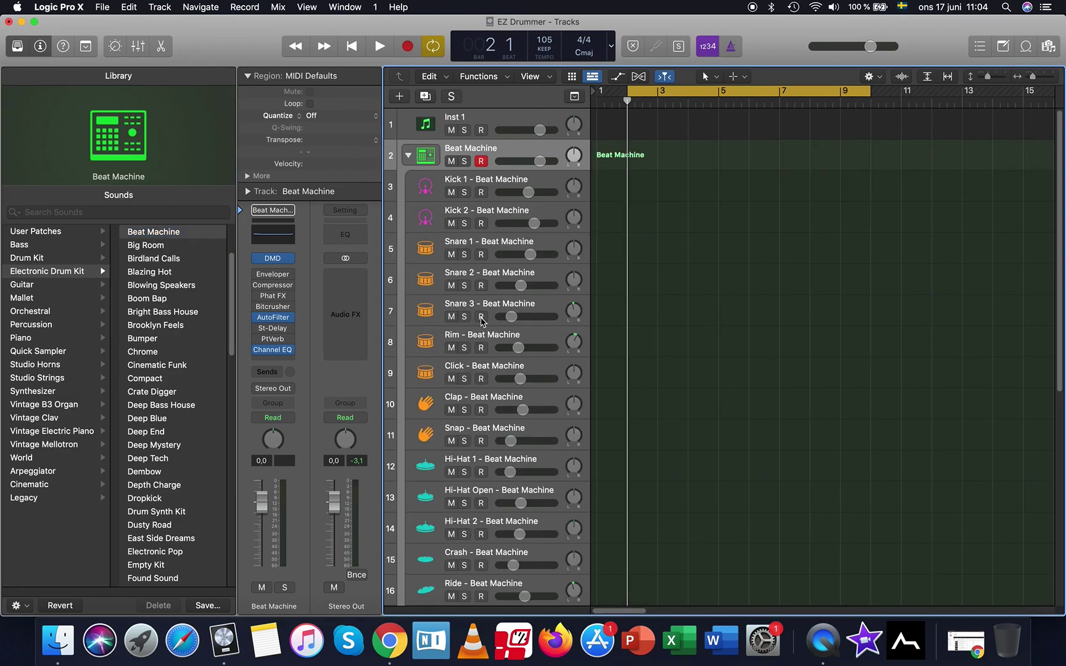
scroll(482, 322, "down", 5)
scroll(482, 322, "up", 5)
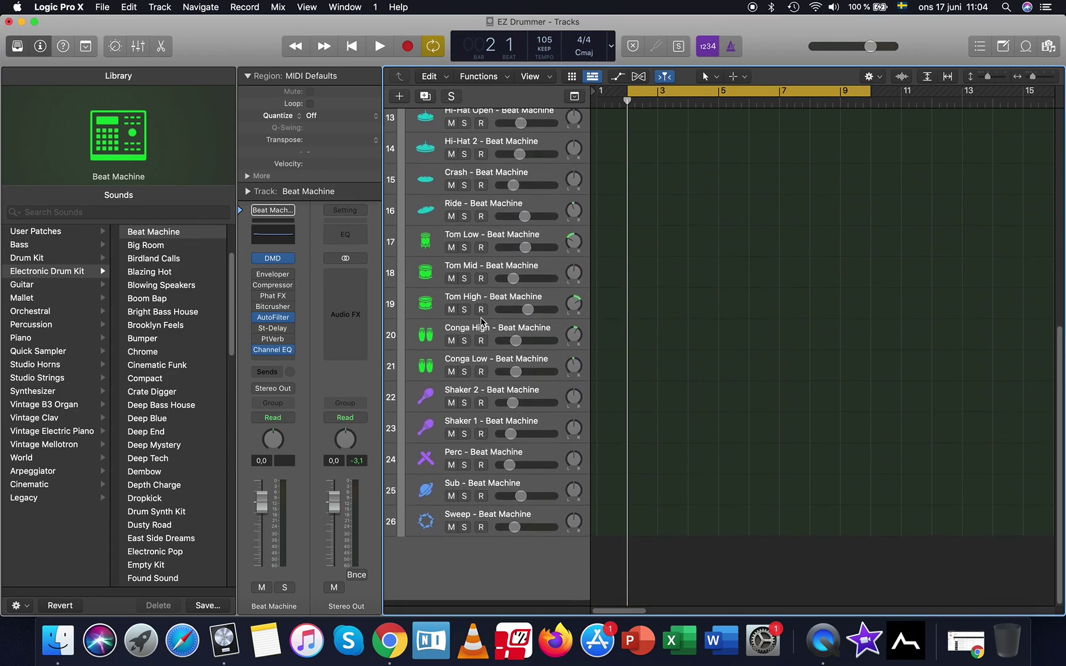
left_click(407, 156)
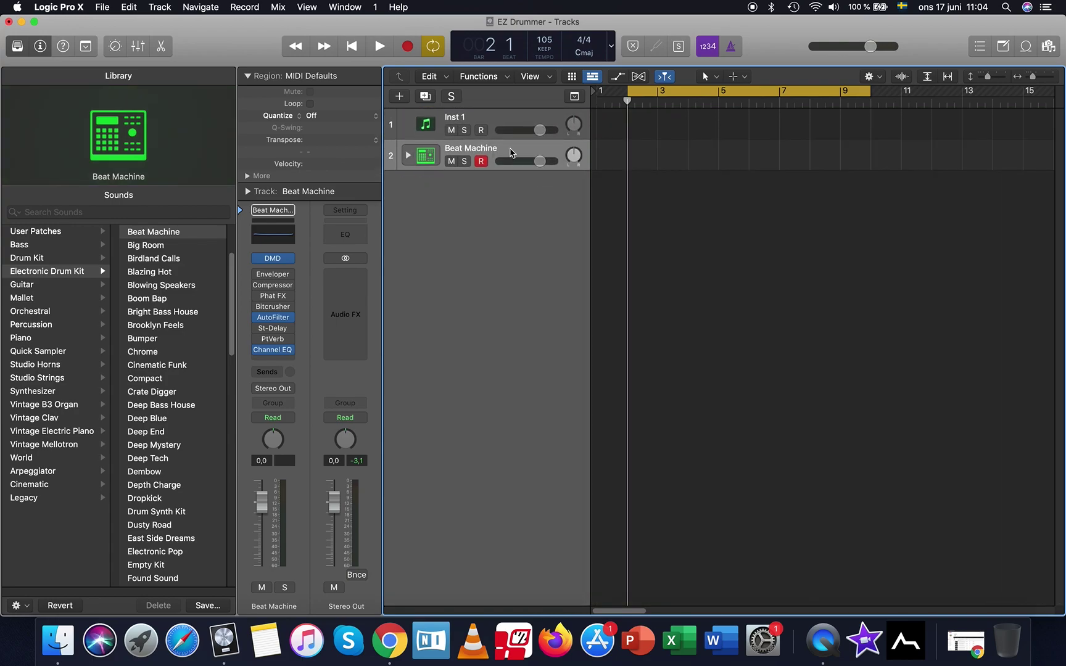
Delete the Beat Machine track and hide the sound library
key("super+BackSpace")
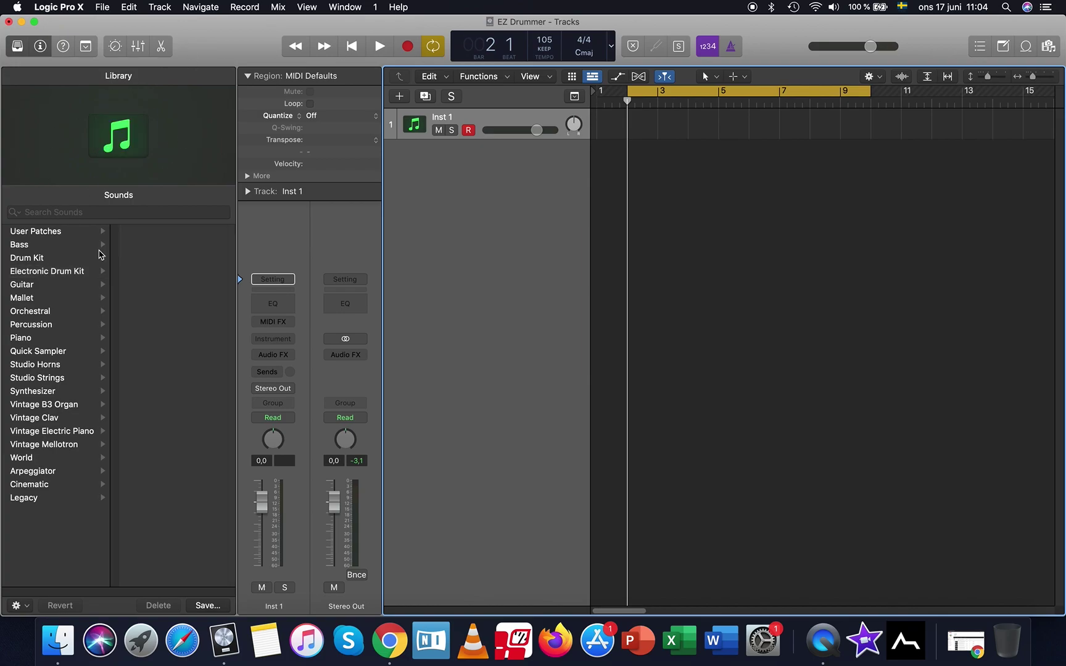
key("y")
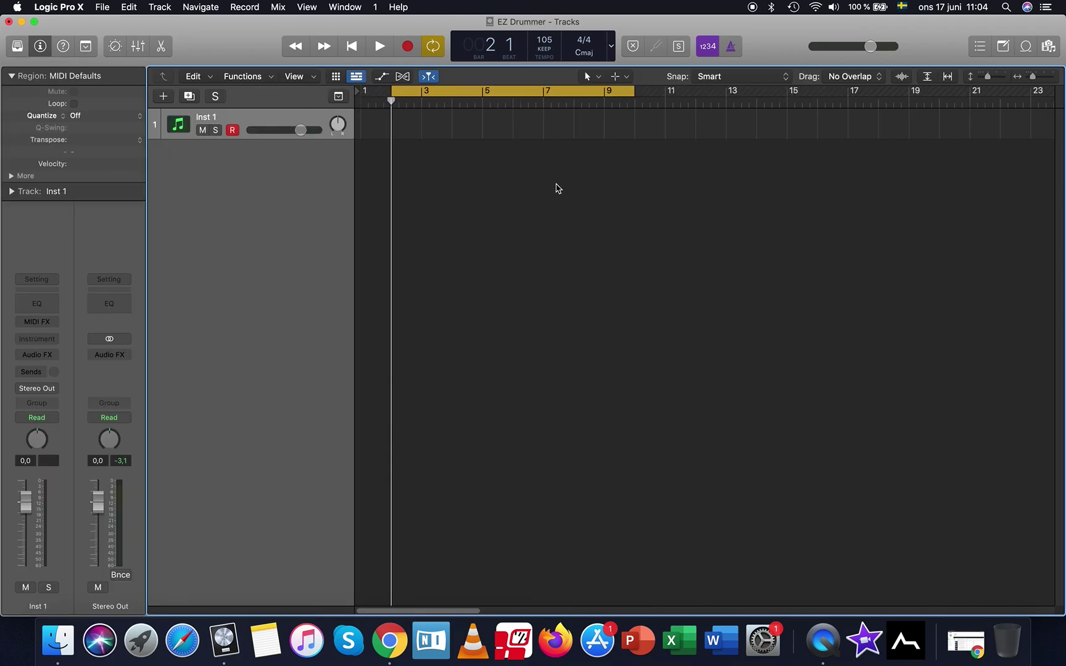
Load Toontrack EZdrummer in its Multi-Output (16xStereo) version as the instrument on the Inst 1 track
left_click(54, 339)
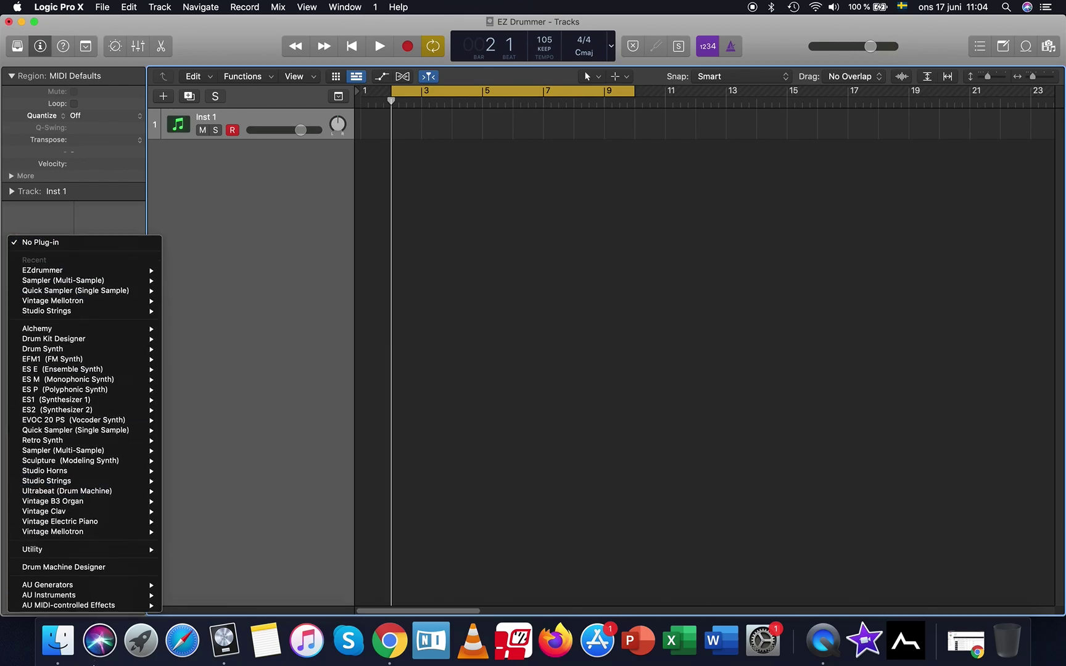
mouse_move(116, 601)
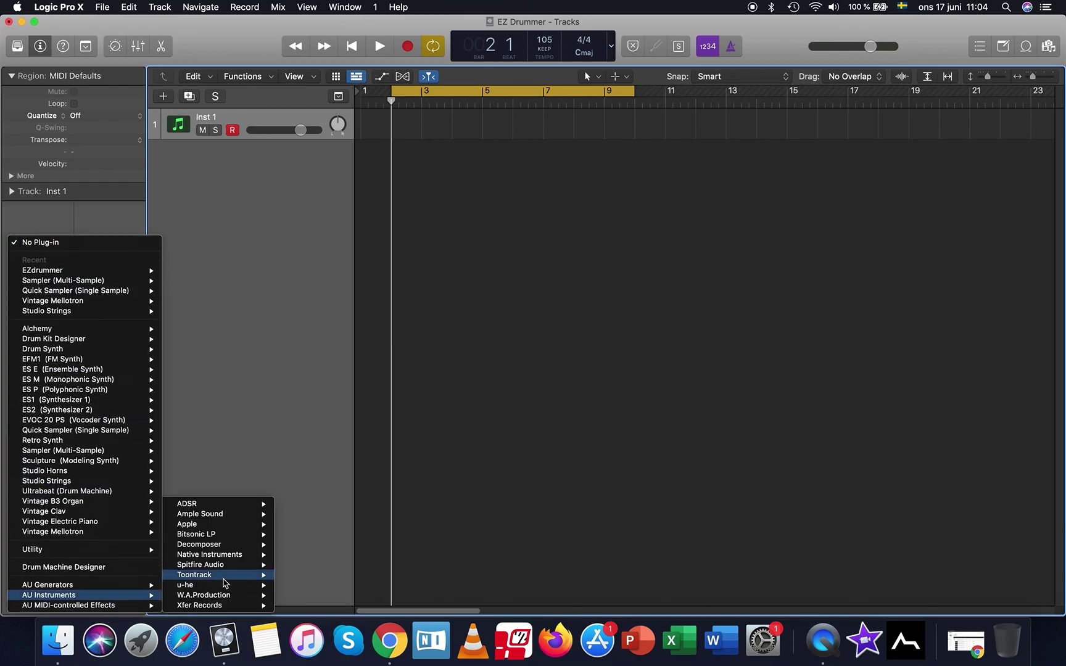
mouse_move(236, 581)
mouse_move(317, 578)
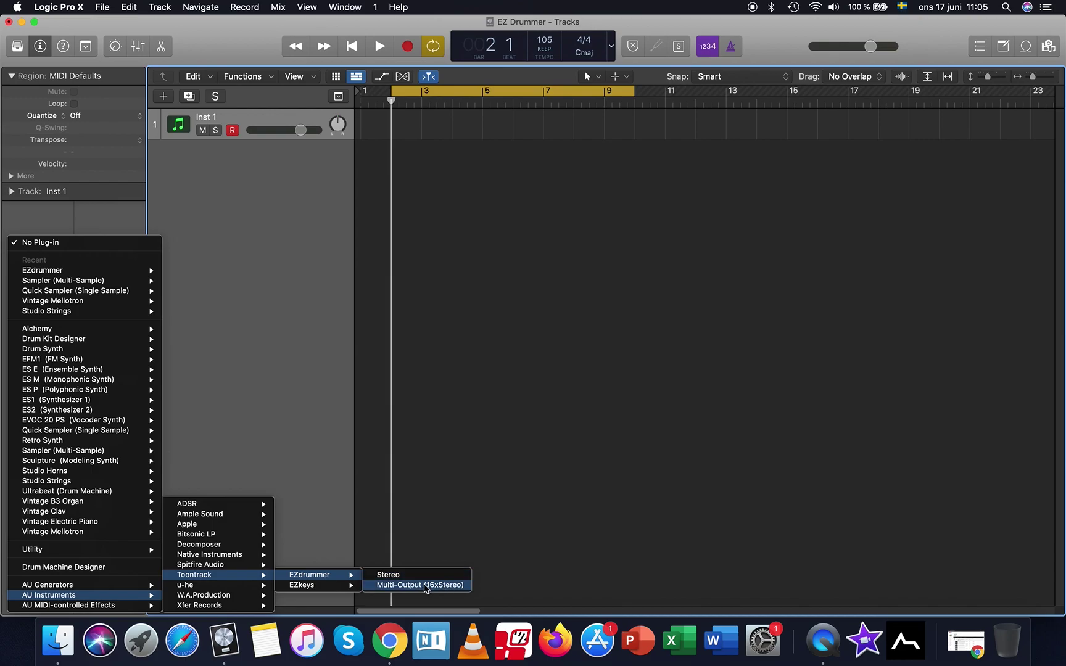
left_click(426, 585)
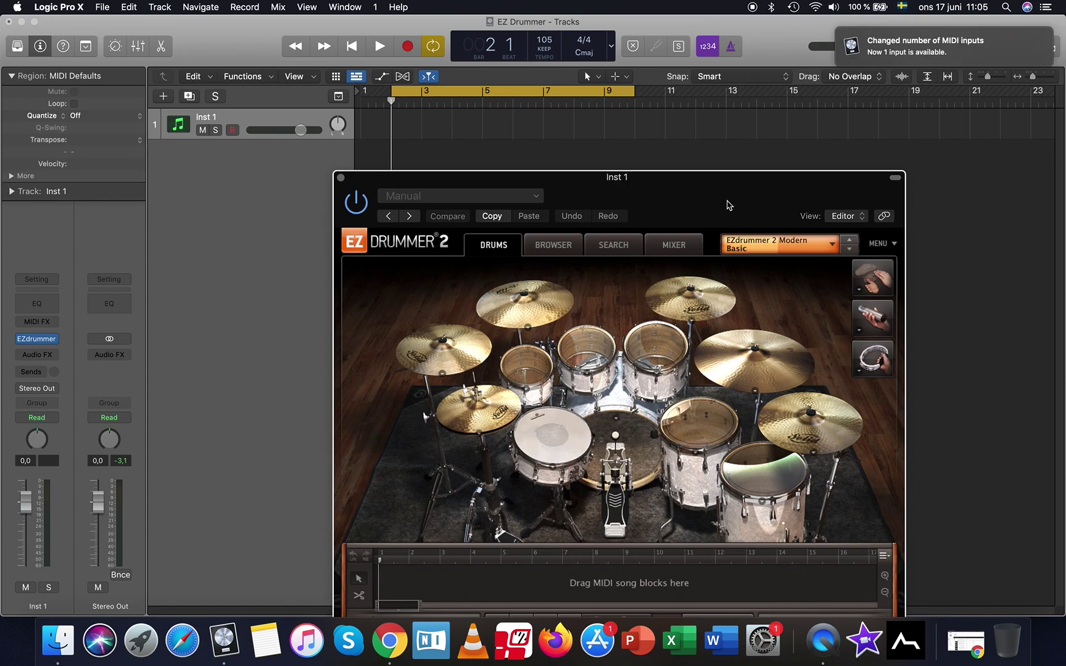
Set EZdrummer's mixer outputs to Multichannel so the drum channels use separate outputs, and close the plug-in window
left_click_drag(728, 205, 726, 165)
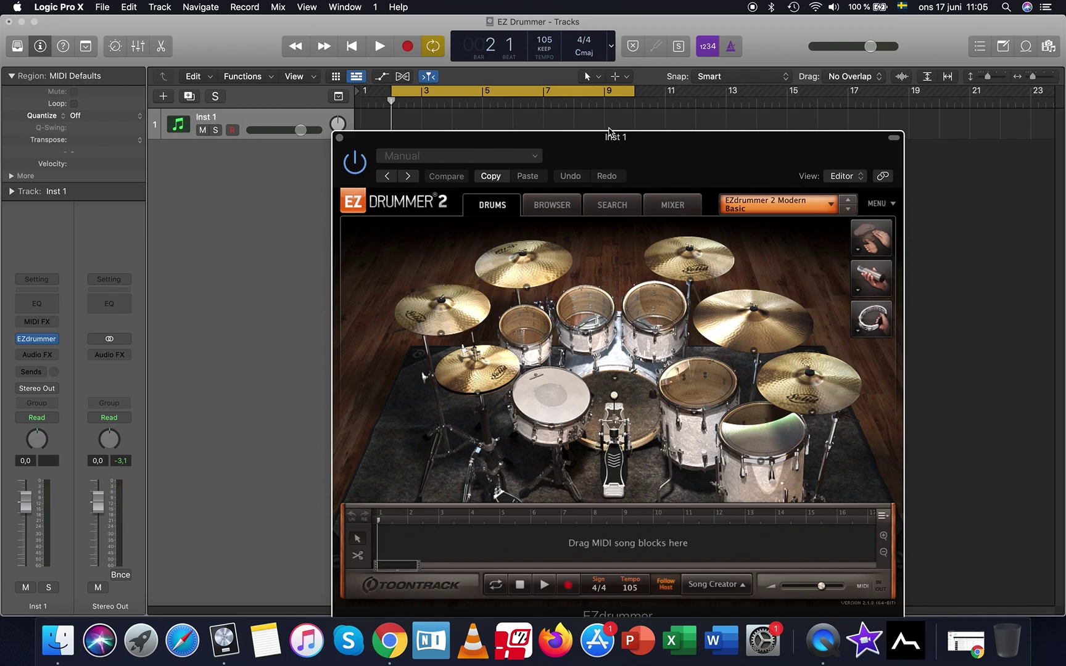
left_click_drag(595, 143, 578, 95)
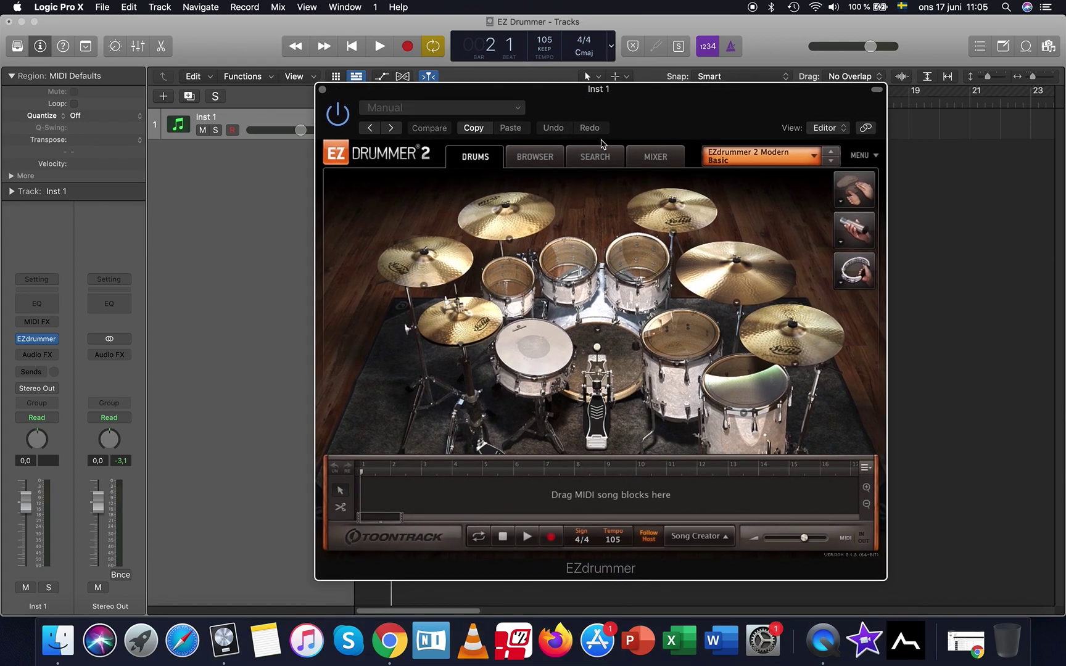
left_click(657, 157)
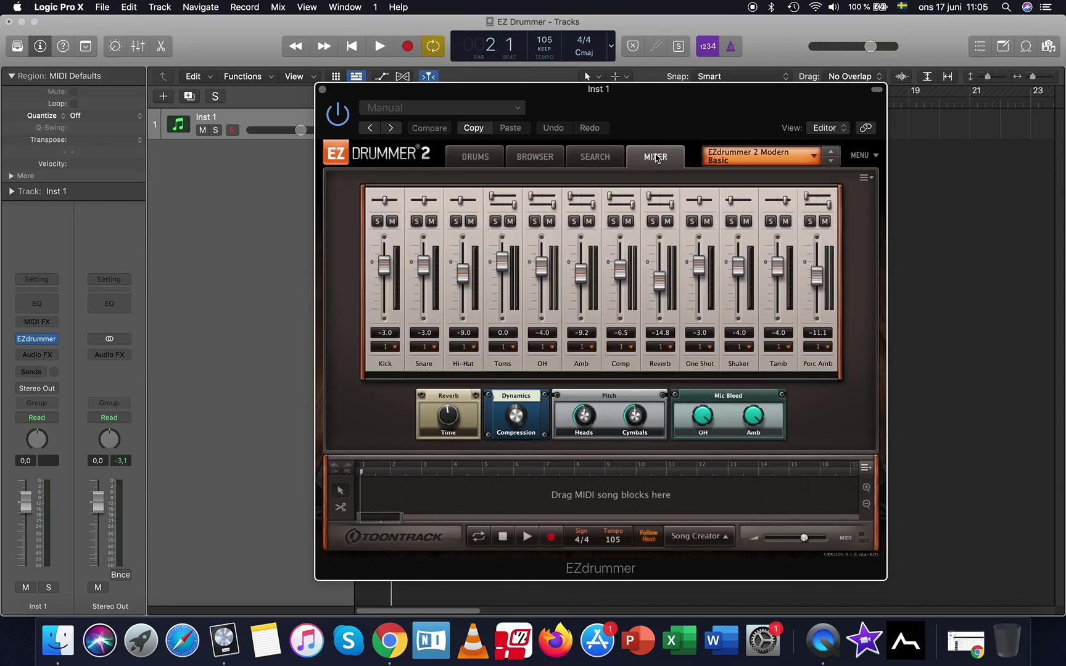
left_click(396, 349)
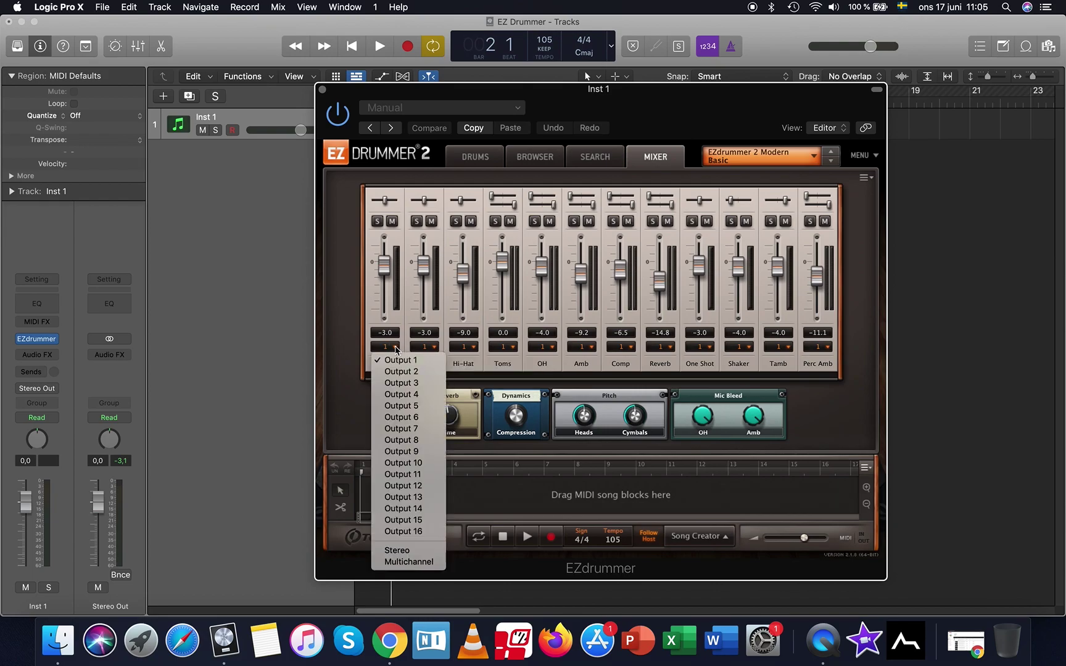
left_click(423, 562)
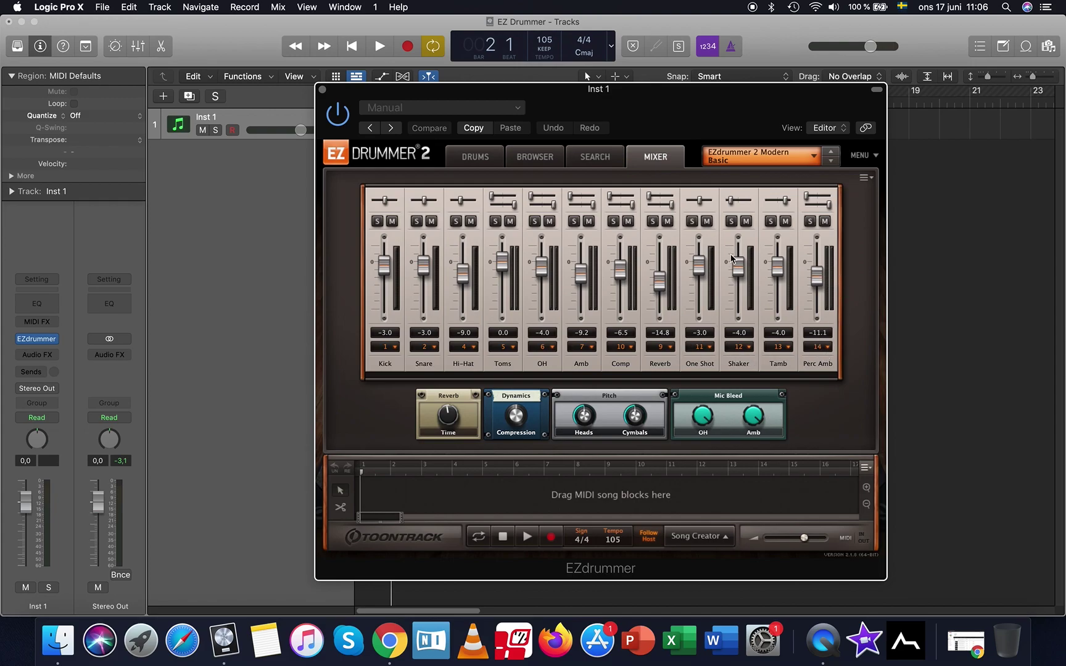
left_click(322, 90)
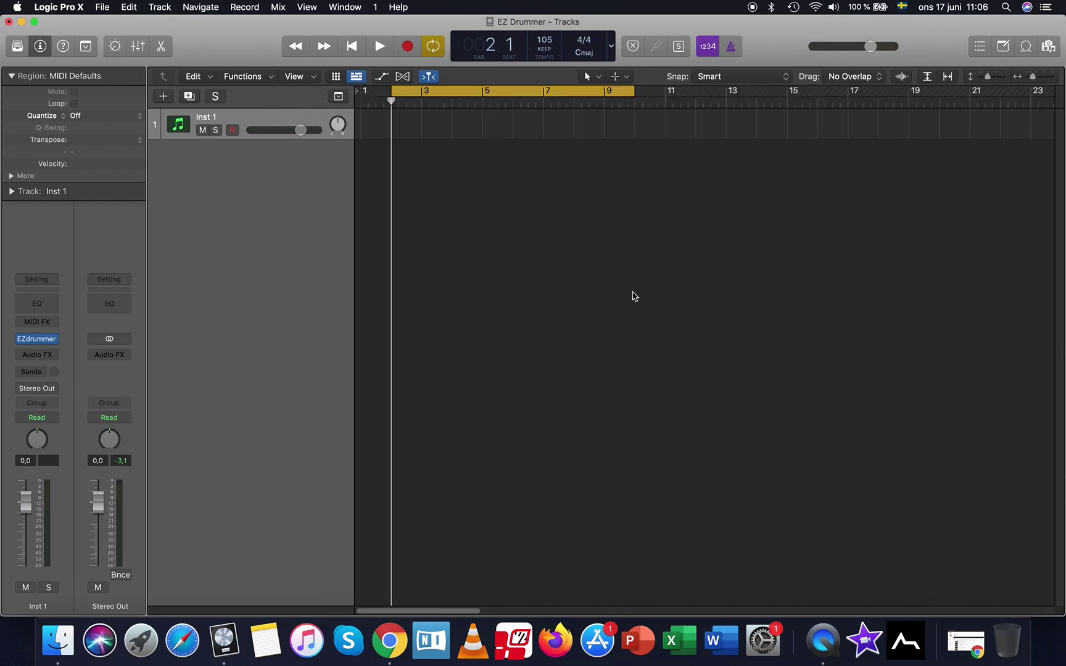
Show the mixer and check the output formats offered for EZdrummer on the Inst 1 channel
key("x")
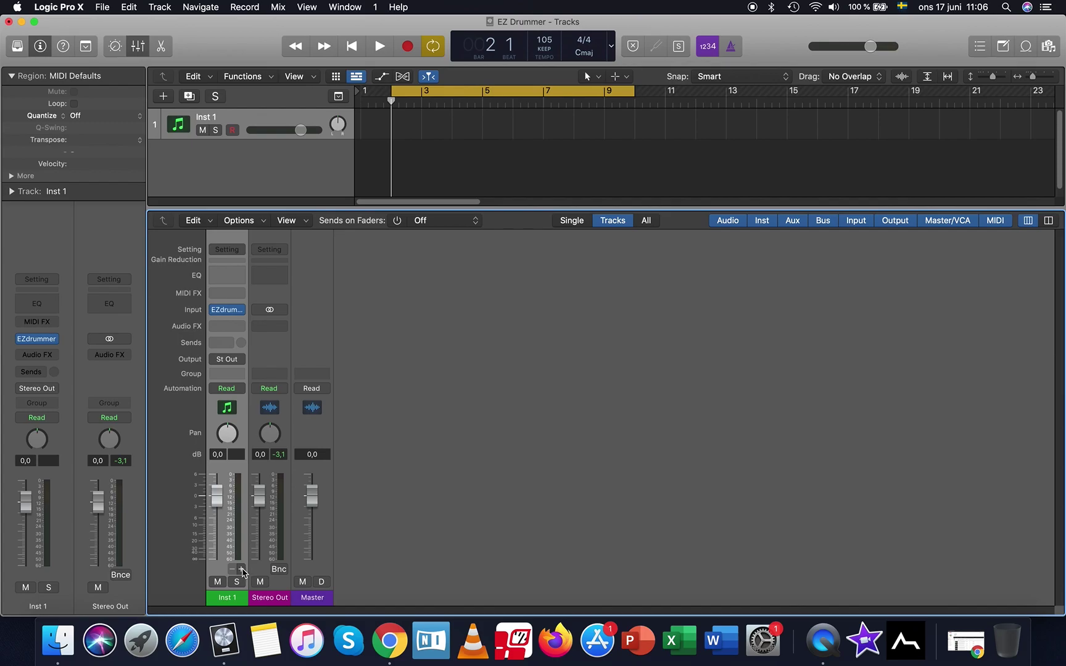
left_click(54, 340)
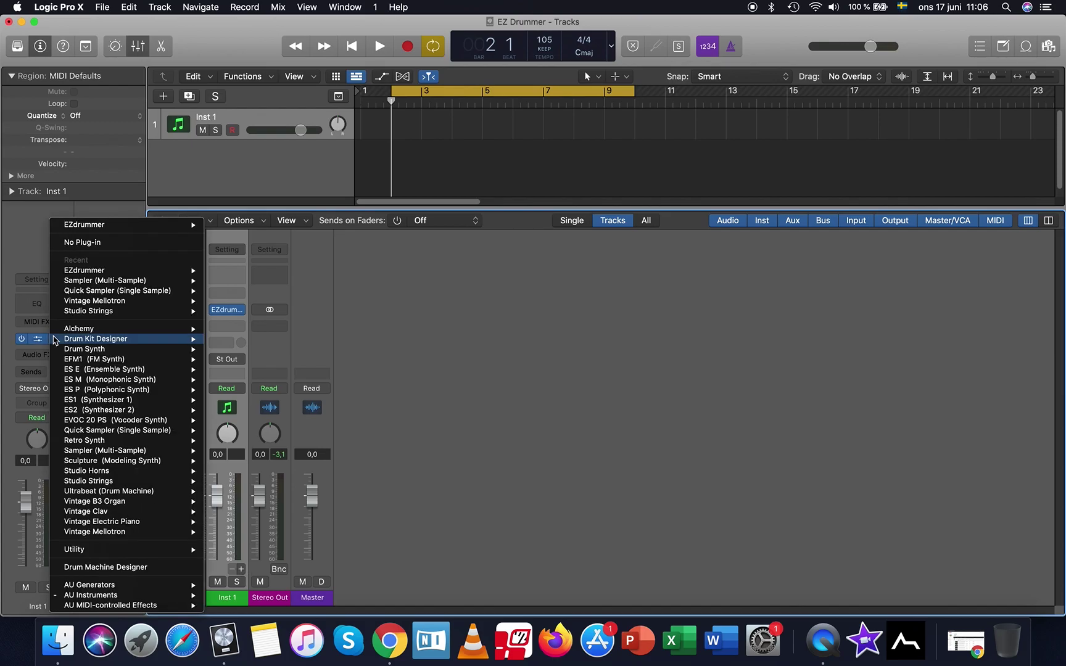
mouse_move(133, 273)
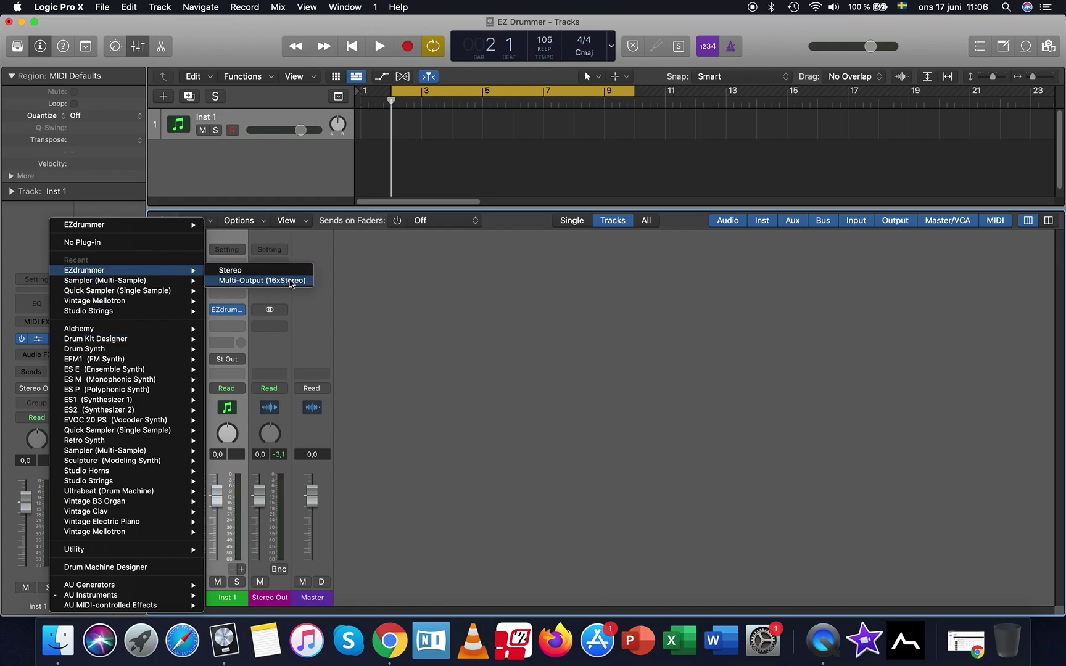
left_click(424, 298)
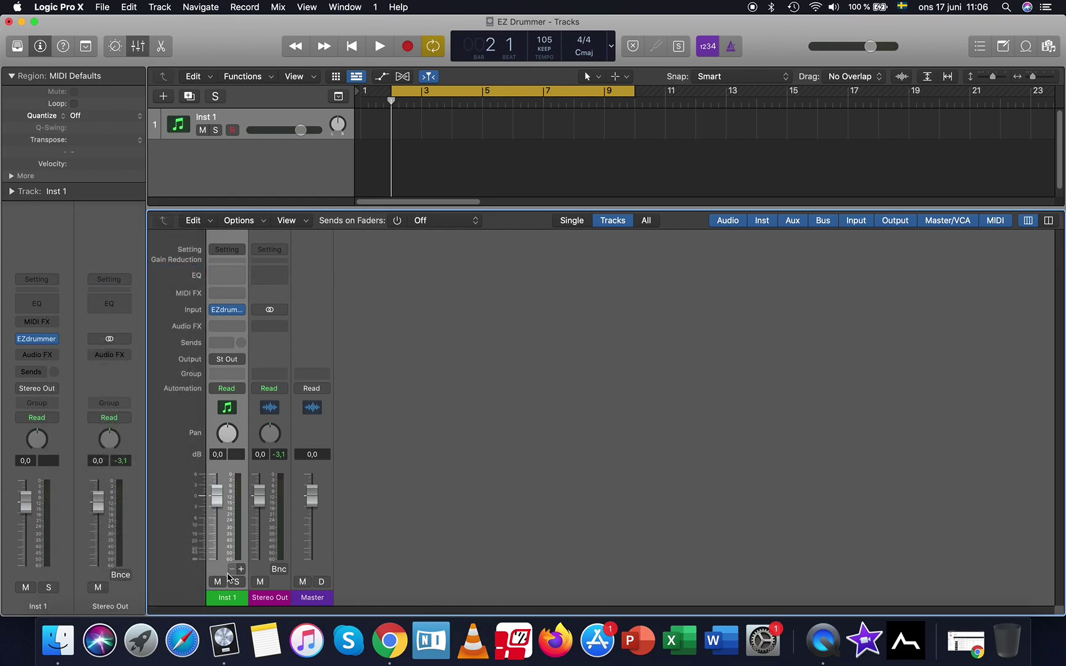
Add twelve aux channel strips to the mixer for the extra EZdrummer outputs of Inst 1
left_click(240, 568)
left_click(241, 569)
left_click(241, 569)
left_click(241, 568)
left_click(242, 568)
left_click(241, 569)
left_click(241, 569)
left_click(241, 568)
left_click(241, 569)
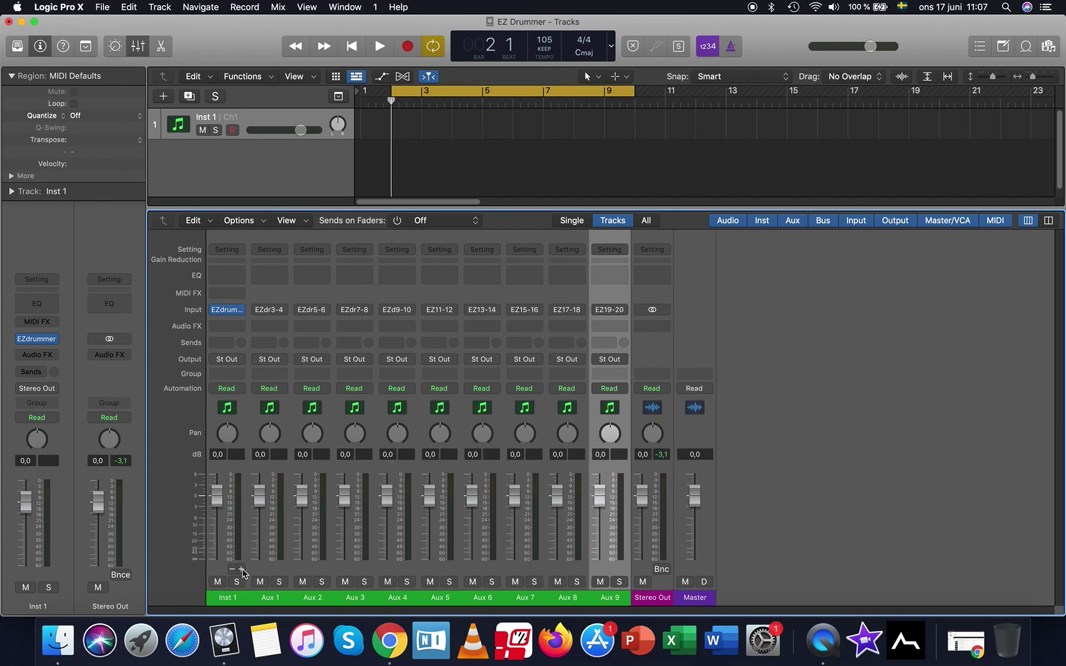
left_click(241, 568)
left_click(241, 569)
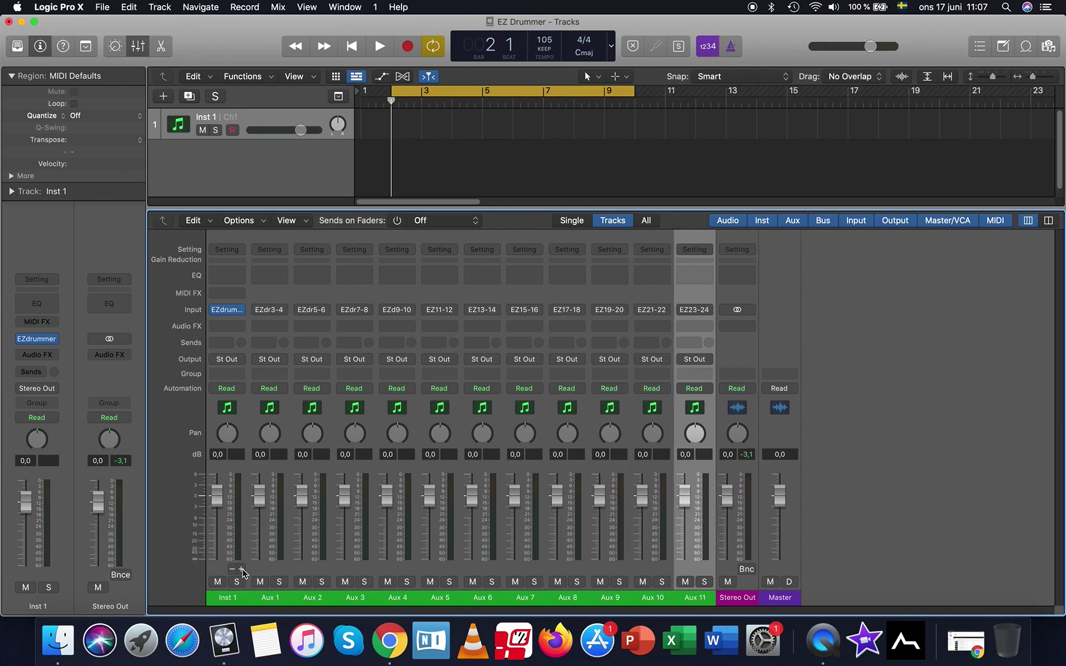
left_click(241, 569)
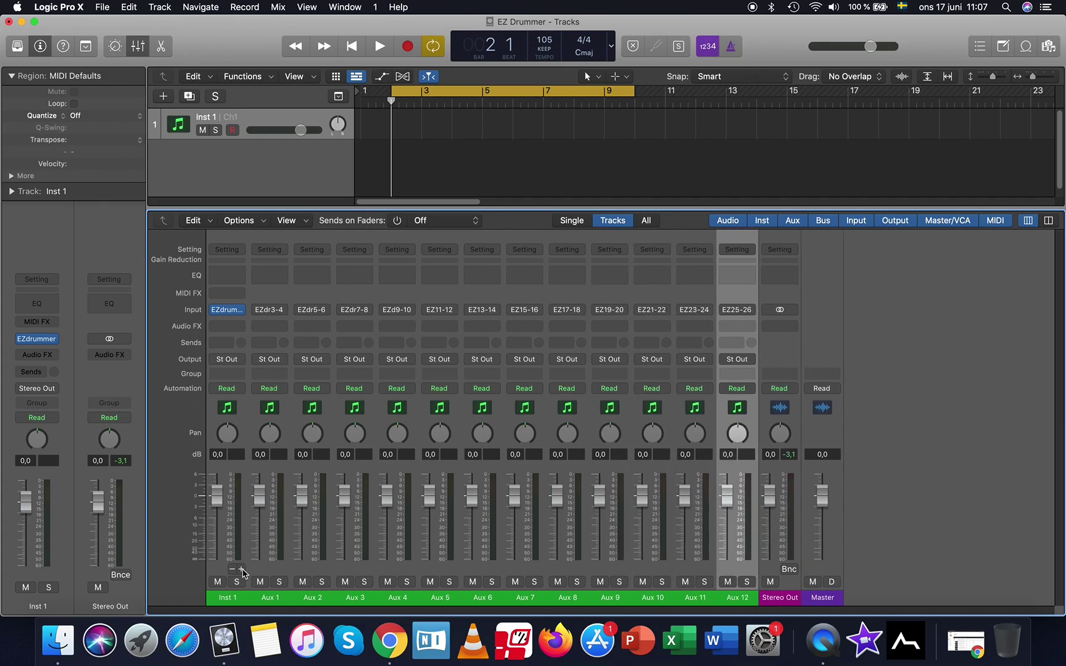
Reopen EZdrummer, show its groove browser and move the plug-in window clear of the Inst 1 track
mouse_move(41, 341)
left_click(38, 341)
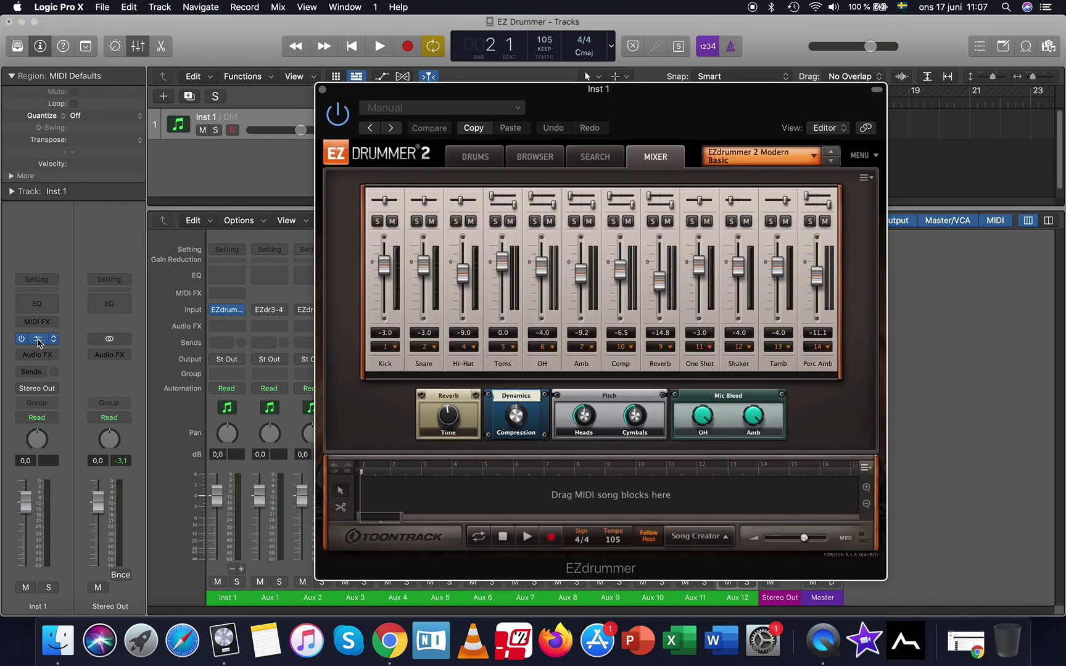
left_click(541, 159)
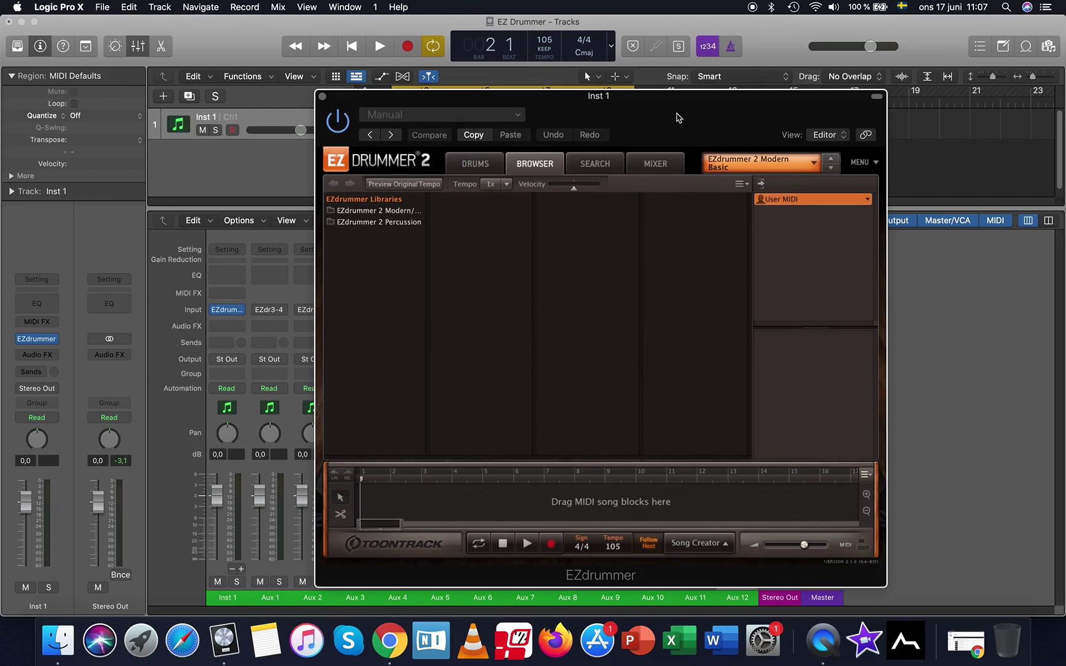
left_click_drag(679, 107, 678, 205)
Place Variation 01 from the Midtempo Straight 4/4 Latin Touch 97 BPM Verse on the Inst 1 track at bar 2, without importing its tempo
left_click(339, 303)
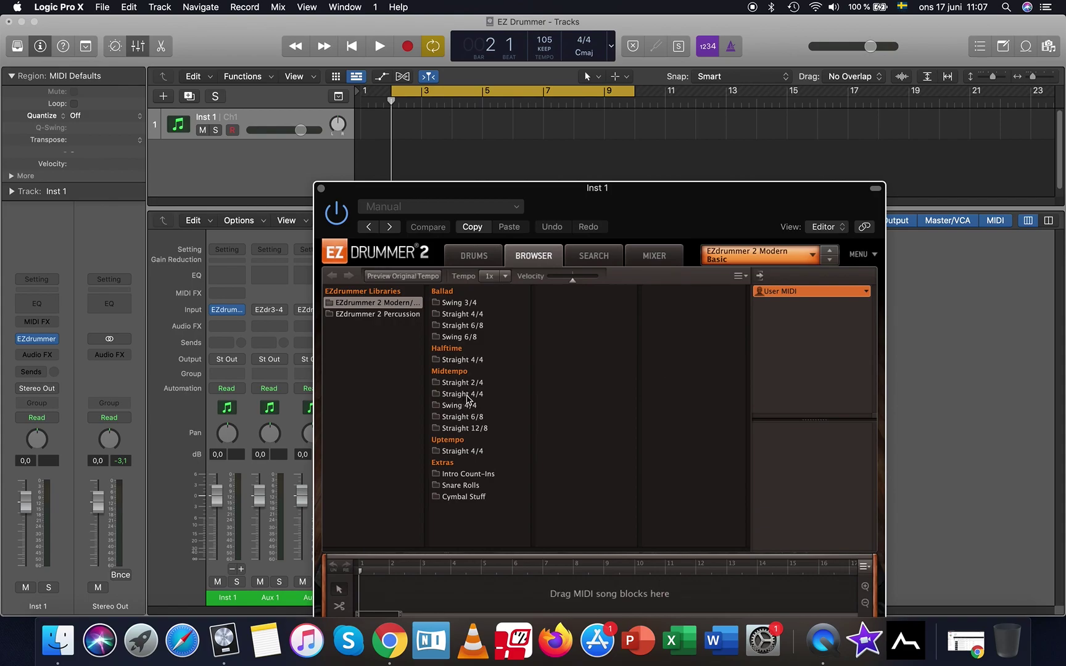
left_click(467, 398)
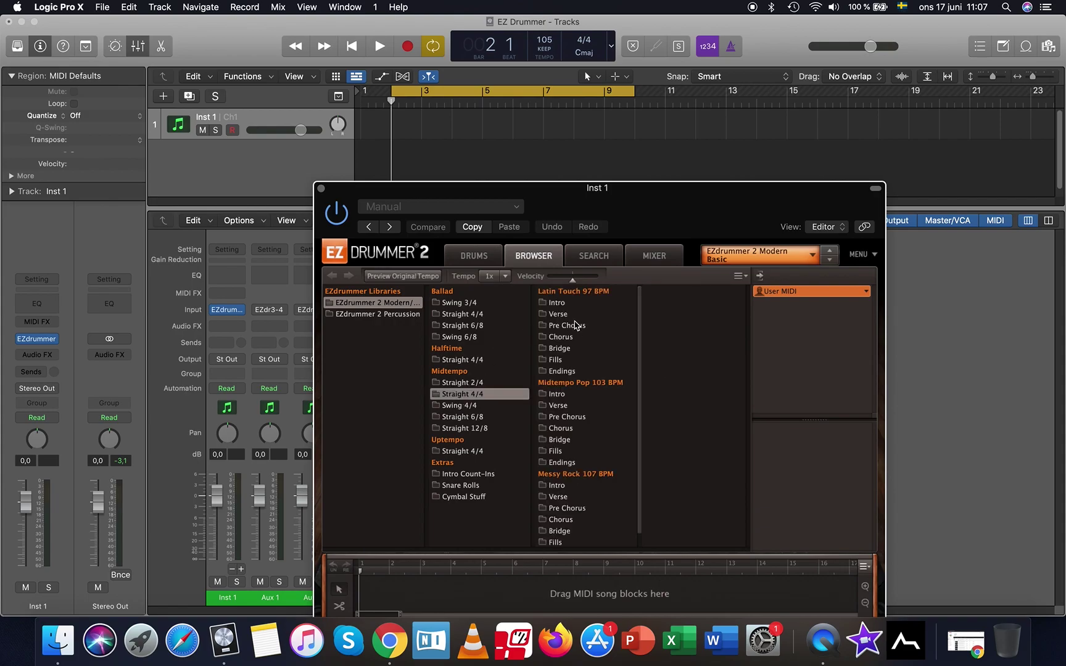
left_click(566, 315)
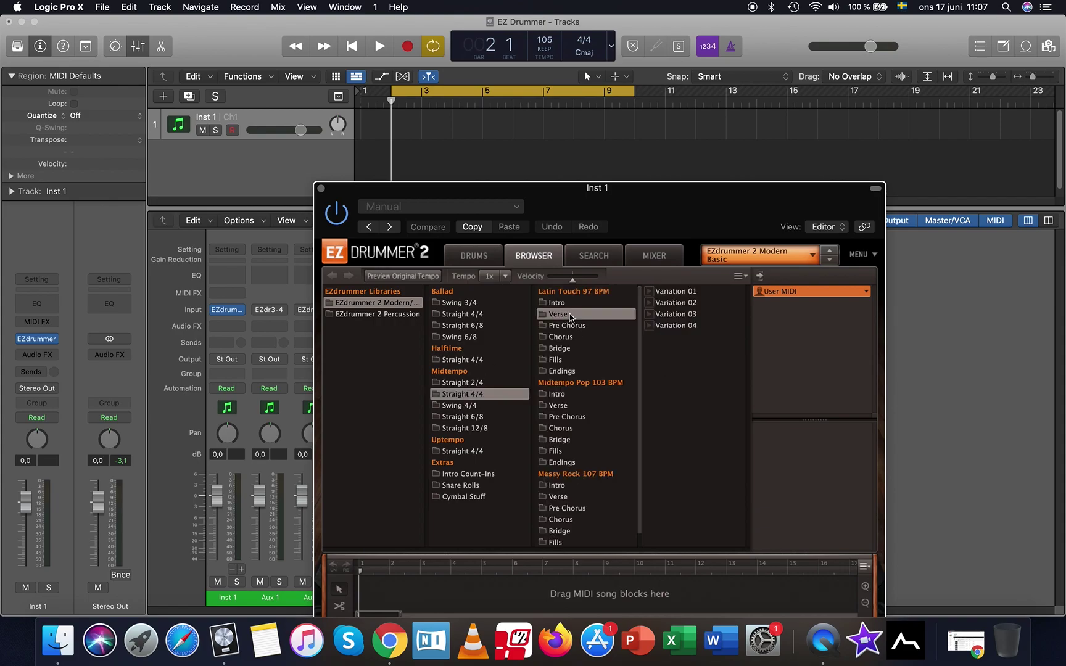
left_click(689, 292)
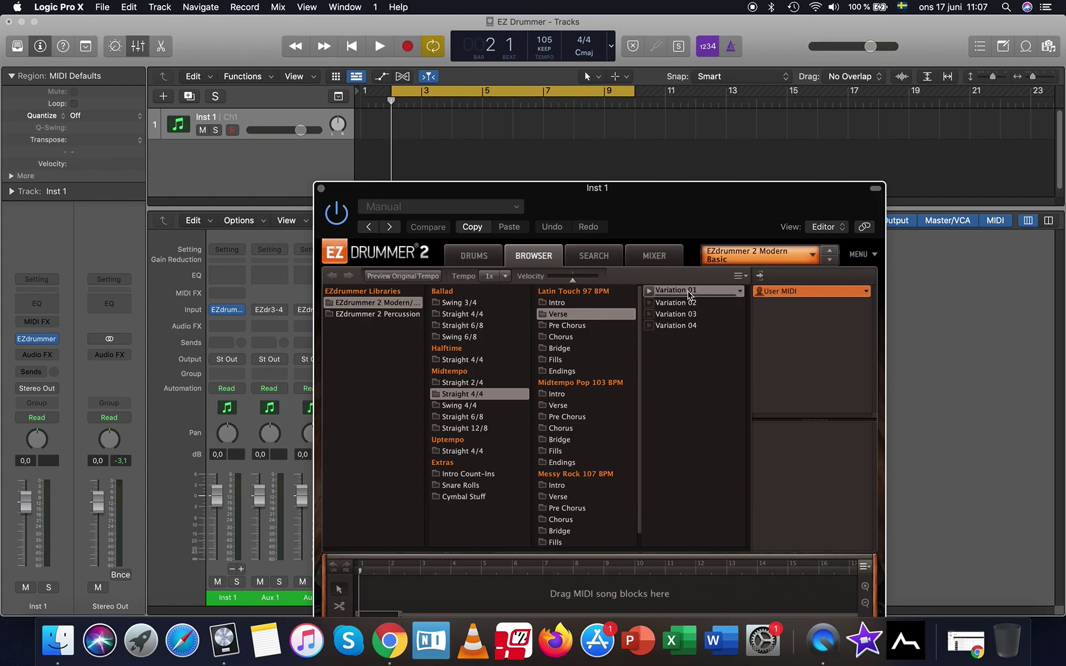
left_click_drag(689, 292, 405, 122)
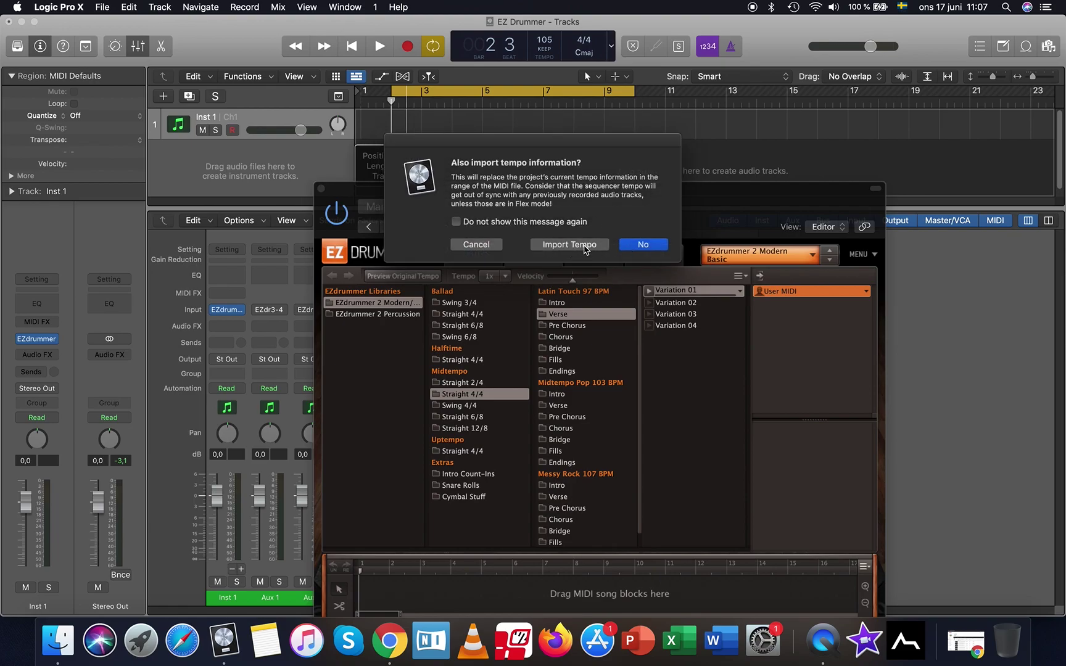
left_click(644, 245)
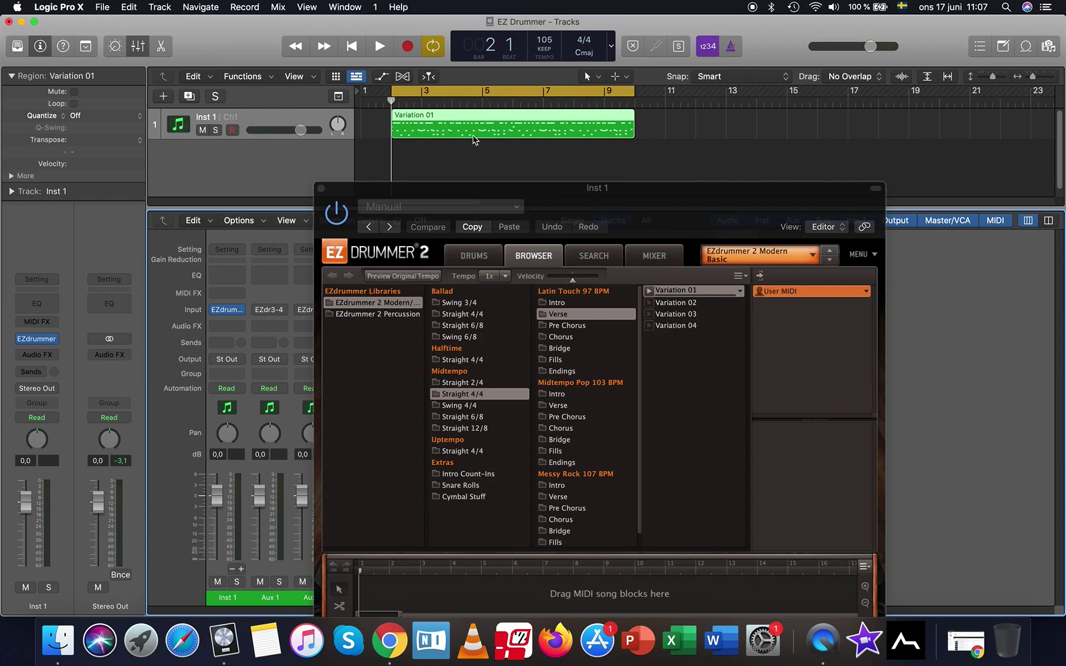
Close the plug-in window and play the Latin Touch groove, watching the meters of the separate drum channels
left_click(321, 189)
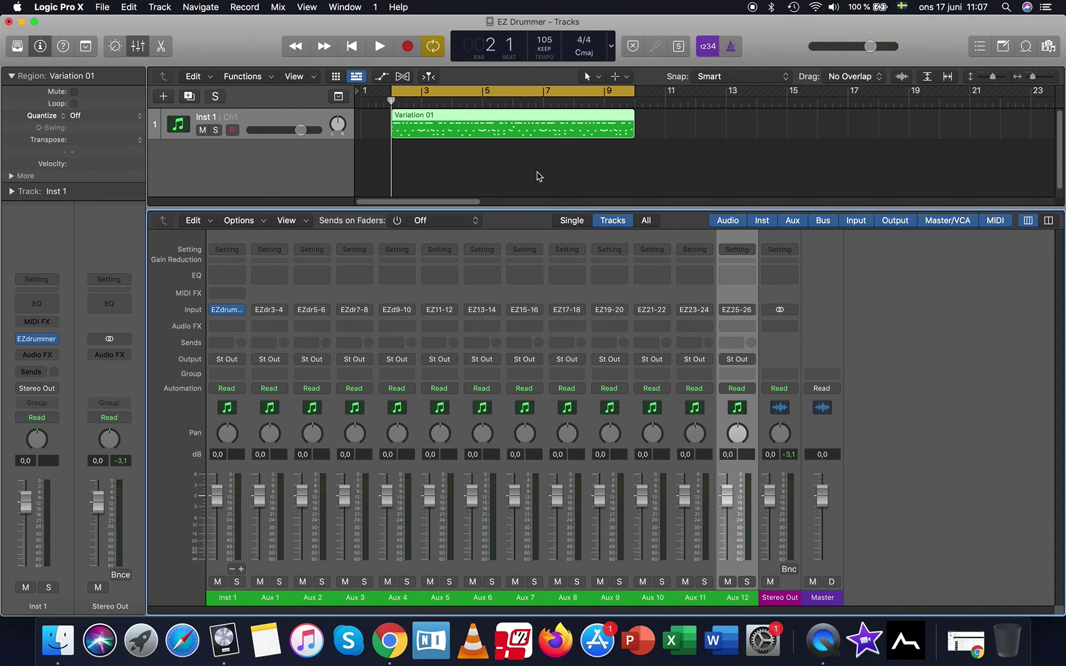
key("space")
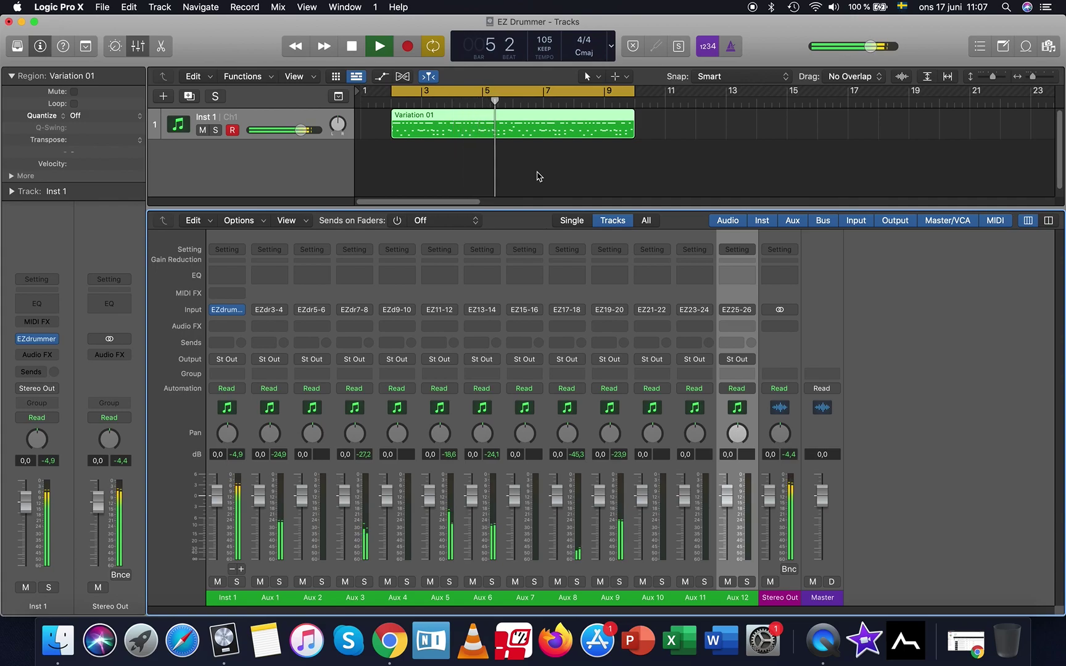
key("space")
Delete the Variation 01 region from the Inst 1 track, keeping the aux channels, and return the playhead to bar 2
key("BackSpace")
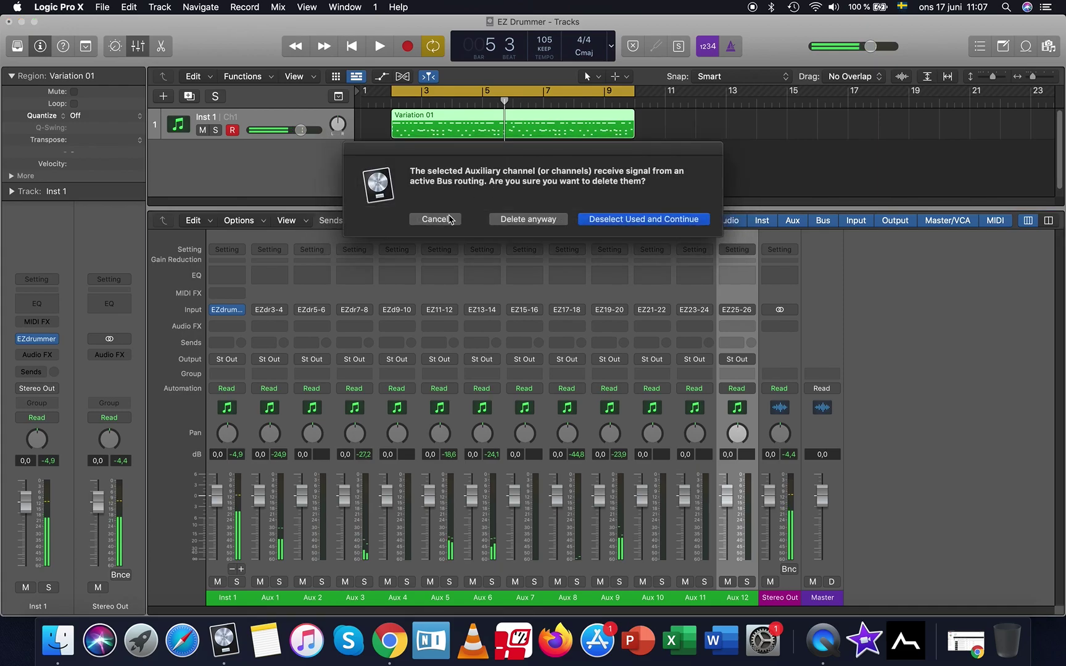
left_click(449, 220)
key("BackSpace")
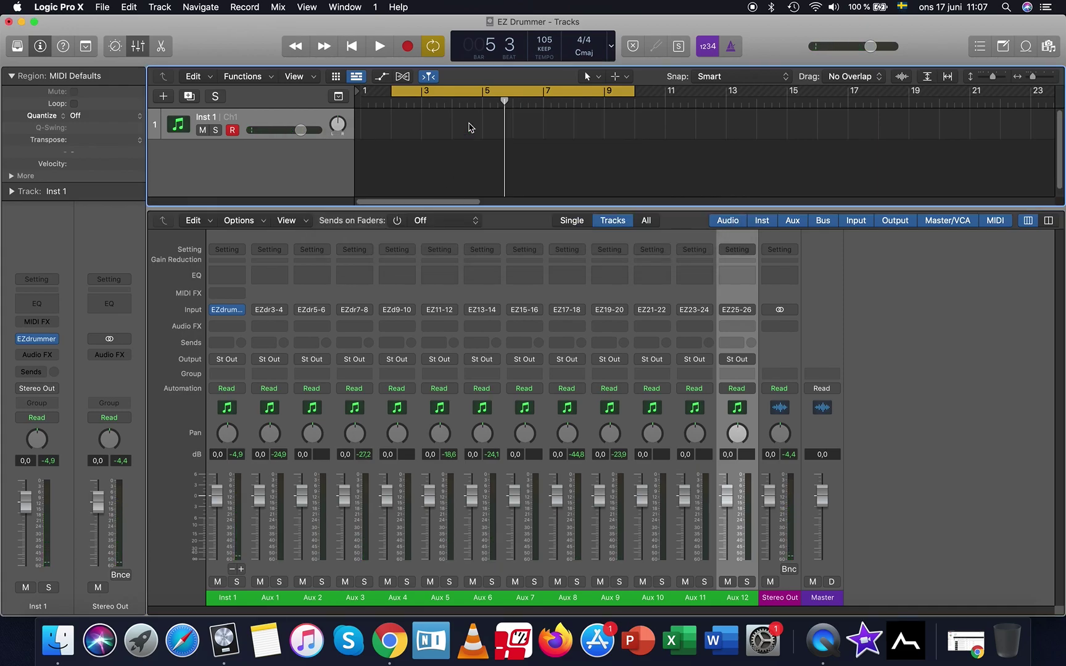
left_click(391, 103)
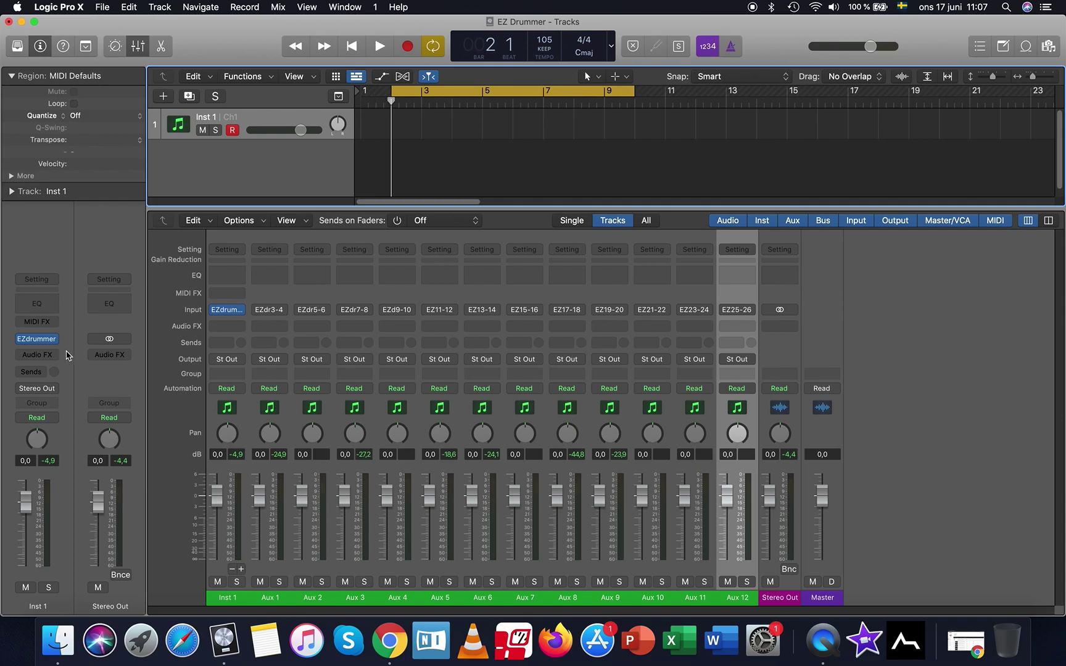
Reopen EZdrummer, preview Midtempo Pop 103 BPM Verse Variation 01 and place it on the Inst 1 track at bar 2, without importing its tempo
left_click(42, 340)
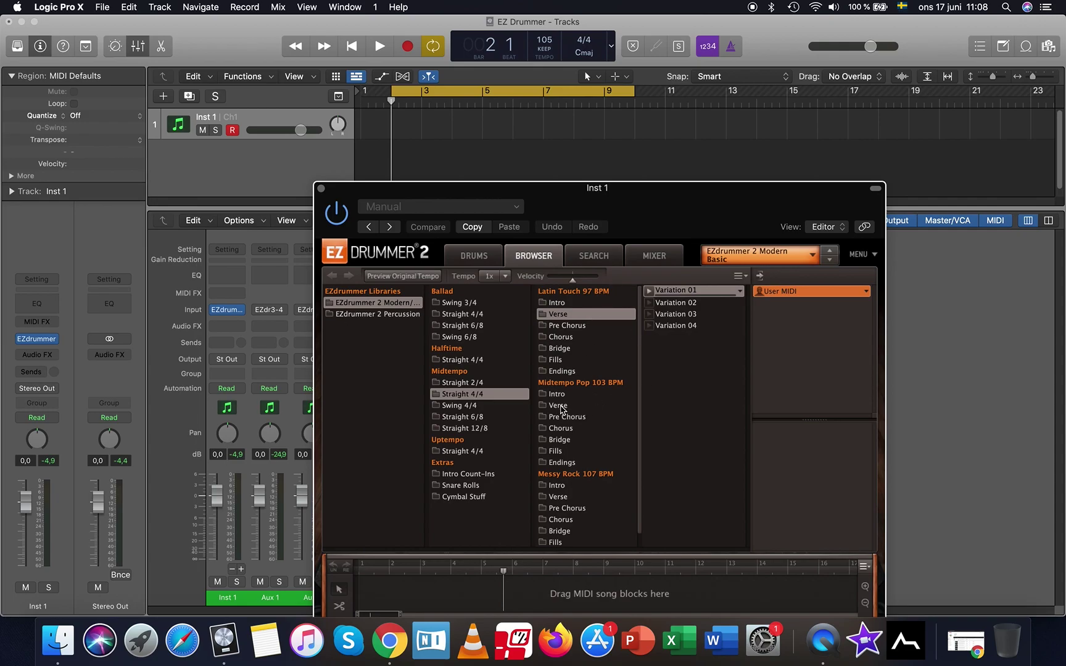
left_click(561, 407)
left_click(649, 291)
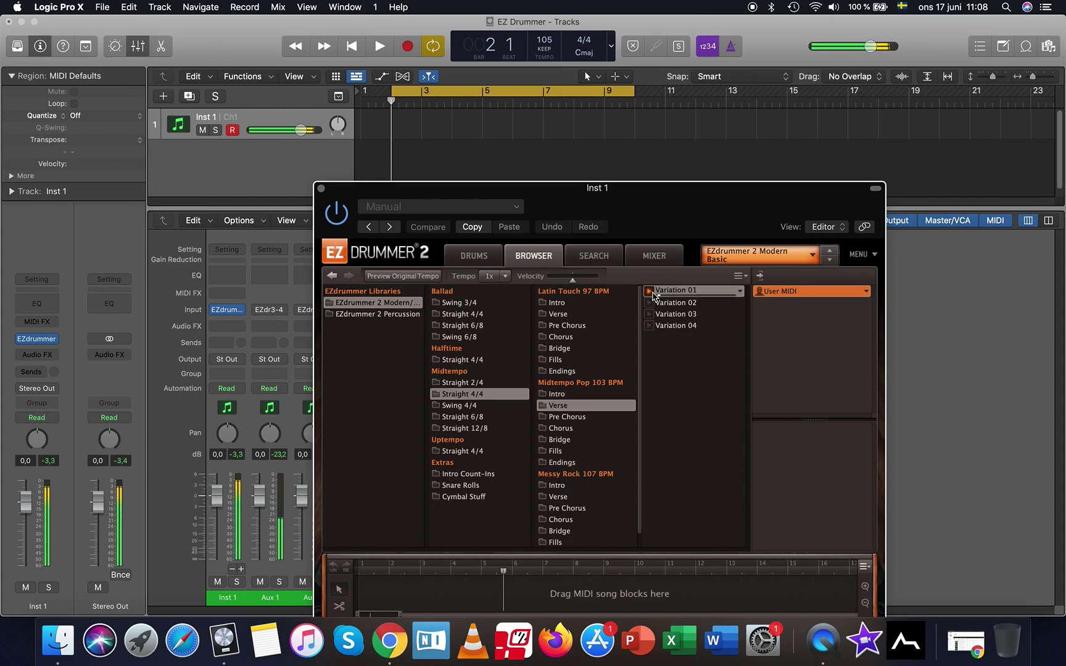
left_click(651, 293)
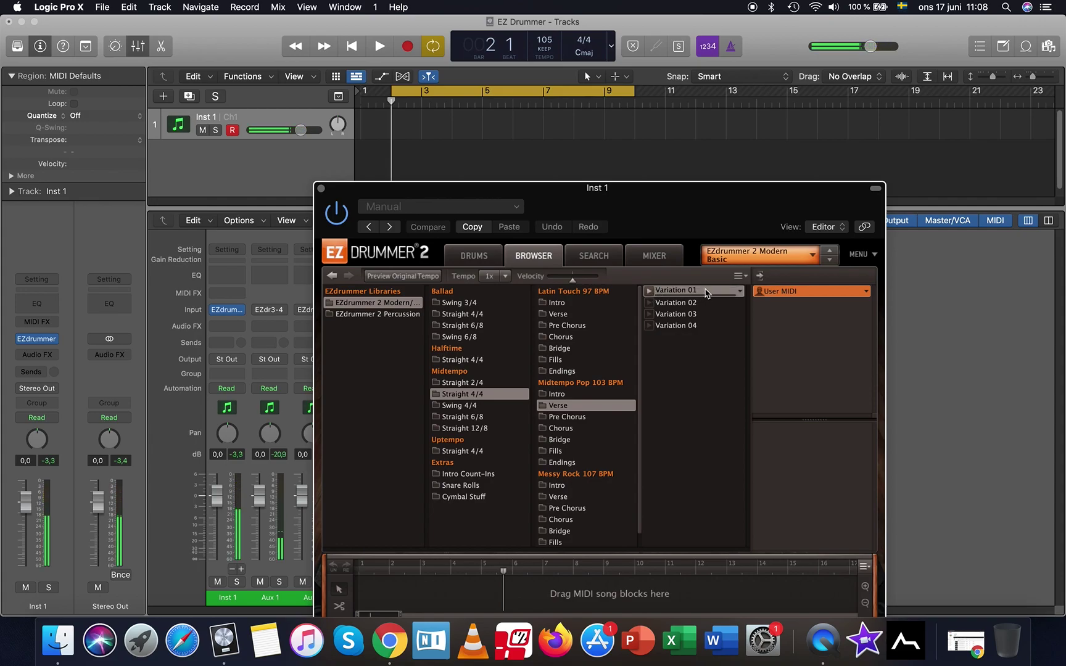
left_click_drag(706, 294, 409, 125)
left_click(642, 251)
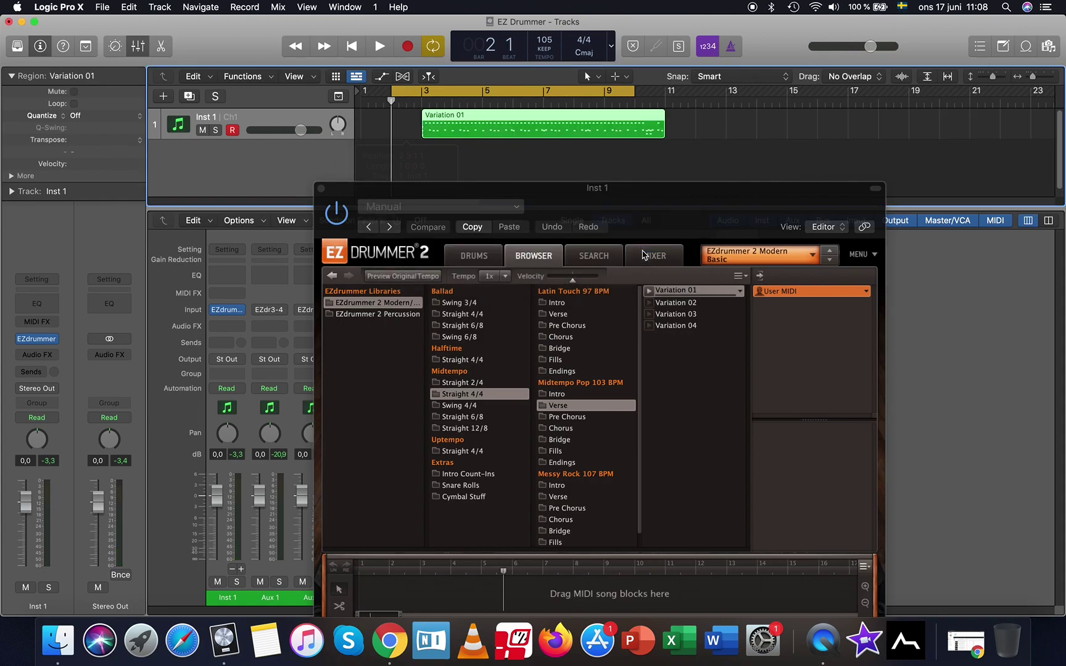
left_click_drag(574, 119, 537, 118)
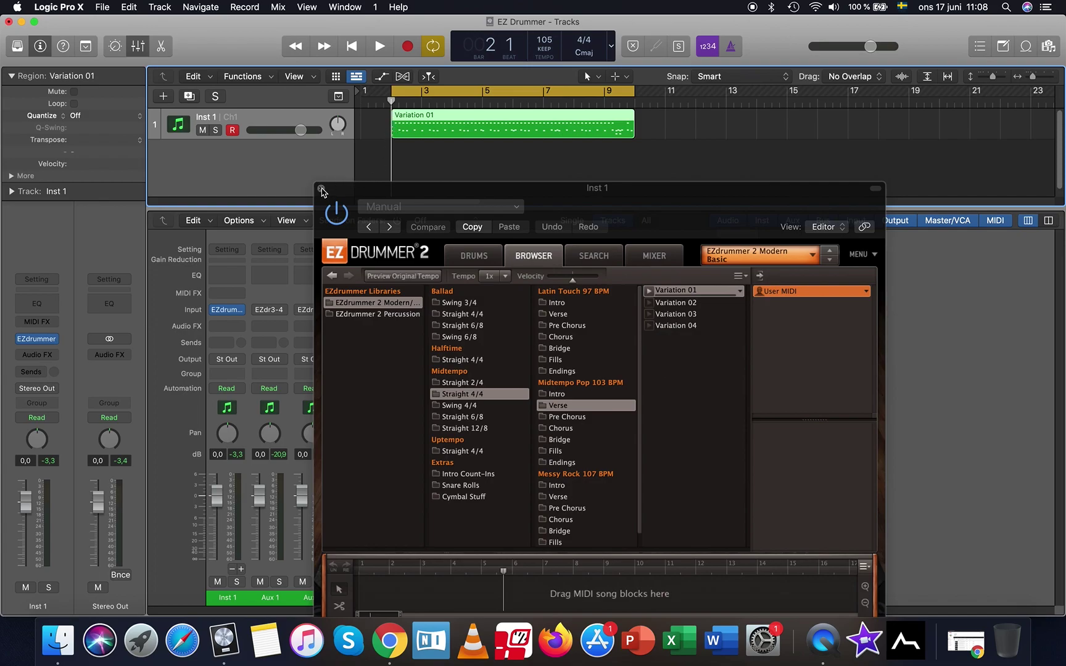
Close the plug-in window and play the Midtempo Pop groove to examine the signal on each mixer channel
left_click(321, 189)
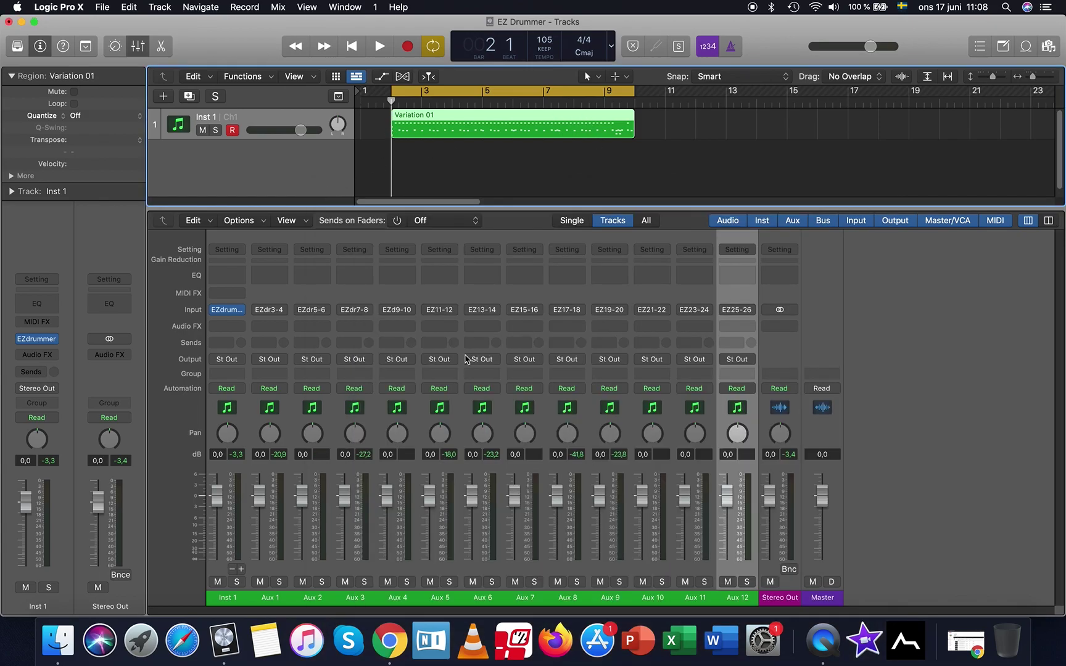
key("space")
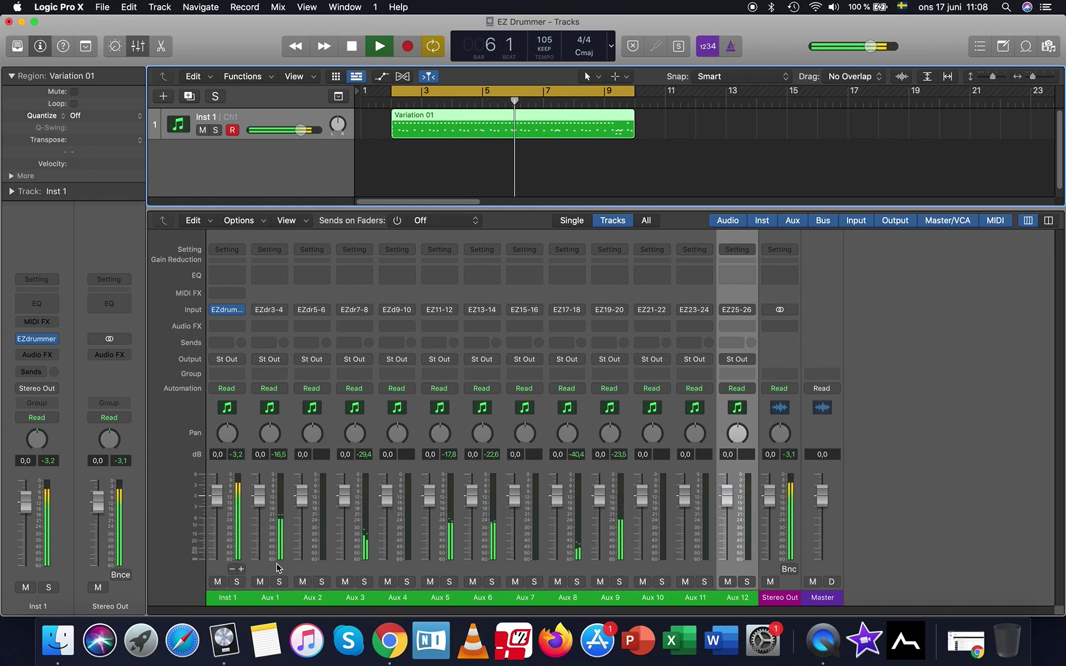
key("space")
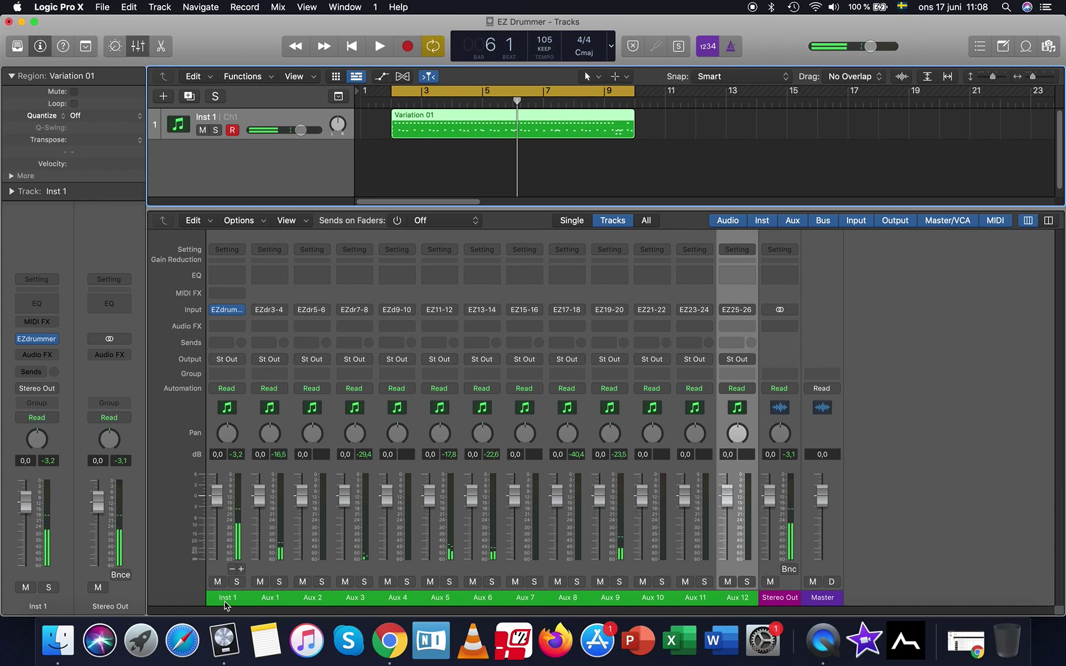
Rename the Inst 1 channel strip as Kick
double_click(226, 597)
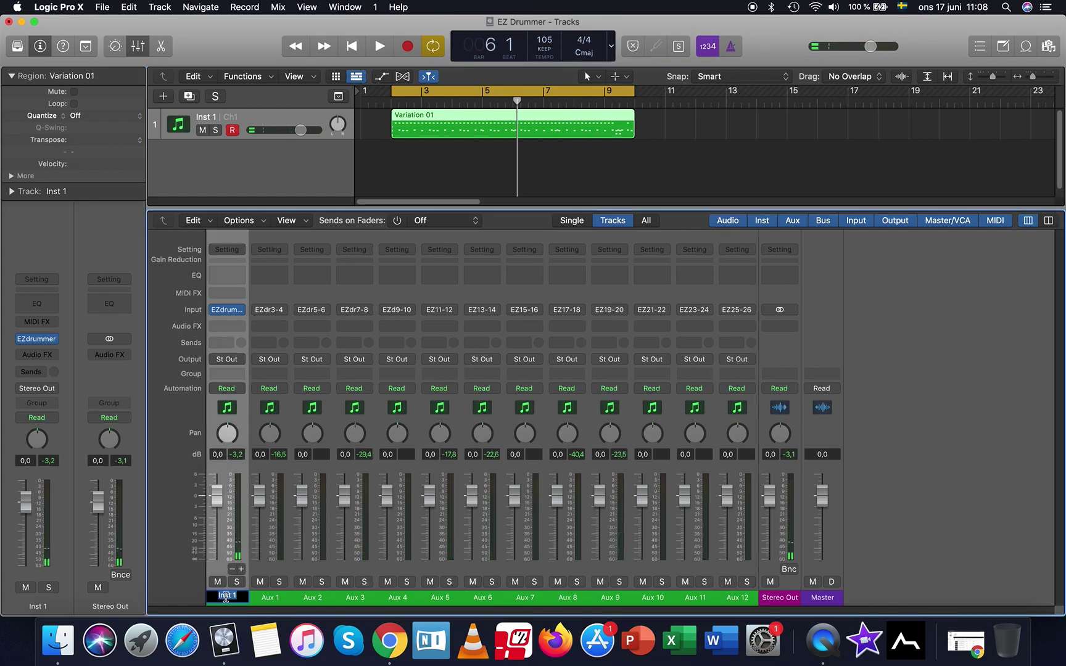
type("Kick")
key("Return")
Show EZdrummer's mixer page and move the plug-in window clear of the channel strip names
mouse_move(38, 341)
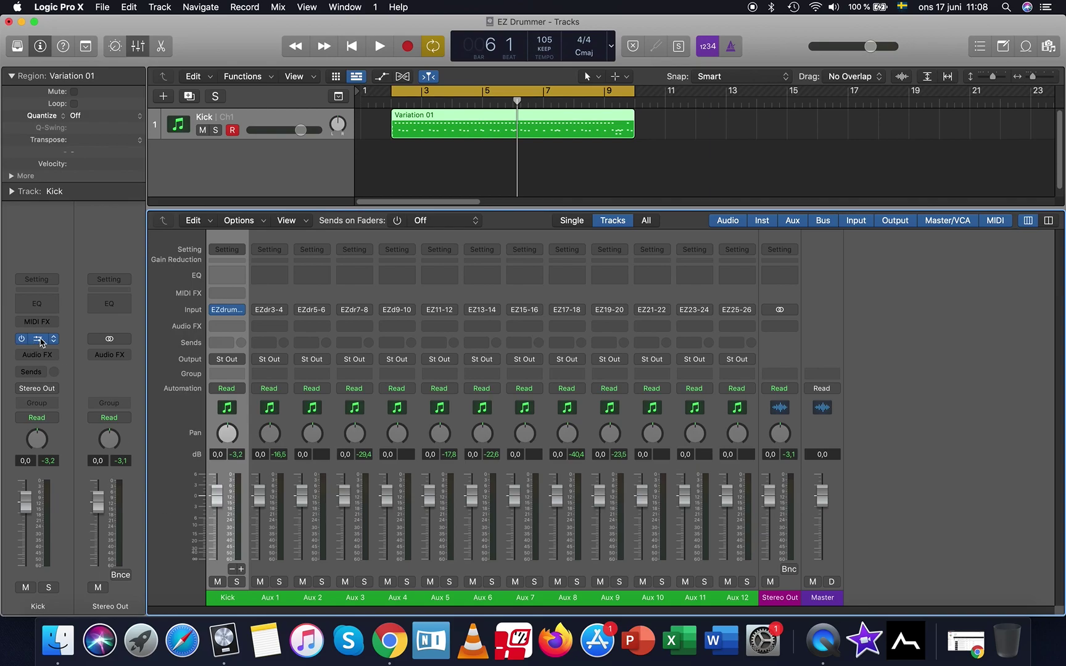
left_click(39, 340)
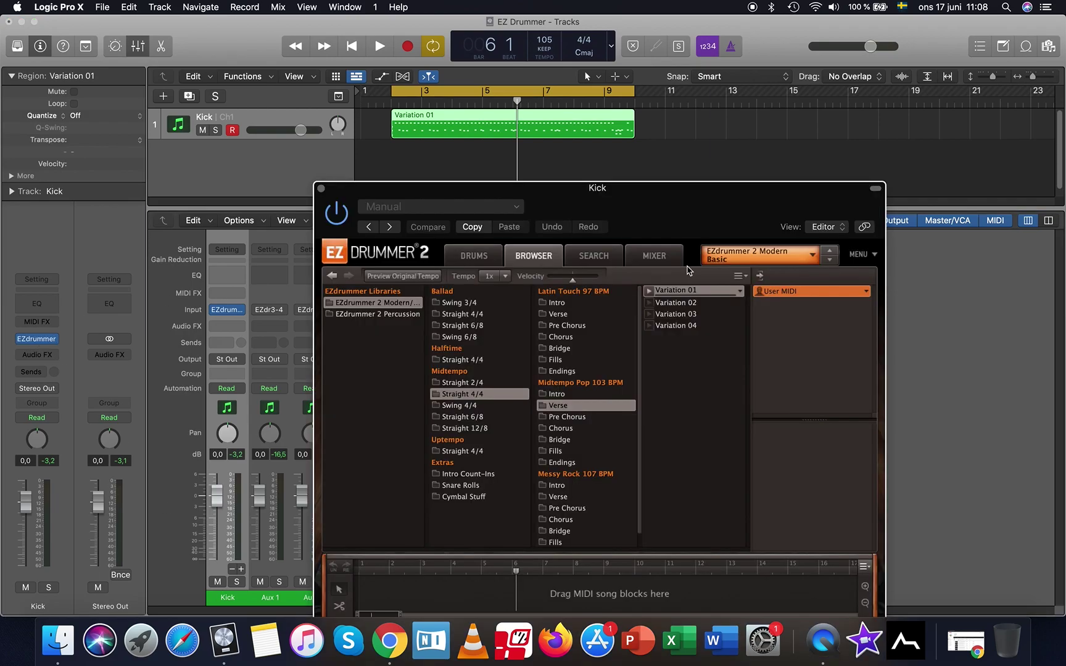
left_click(665, 250)
left_click_drag(699, 196, 699, 42)
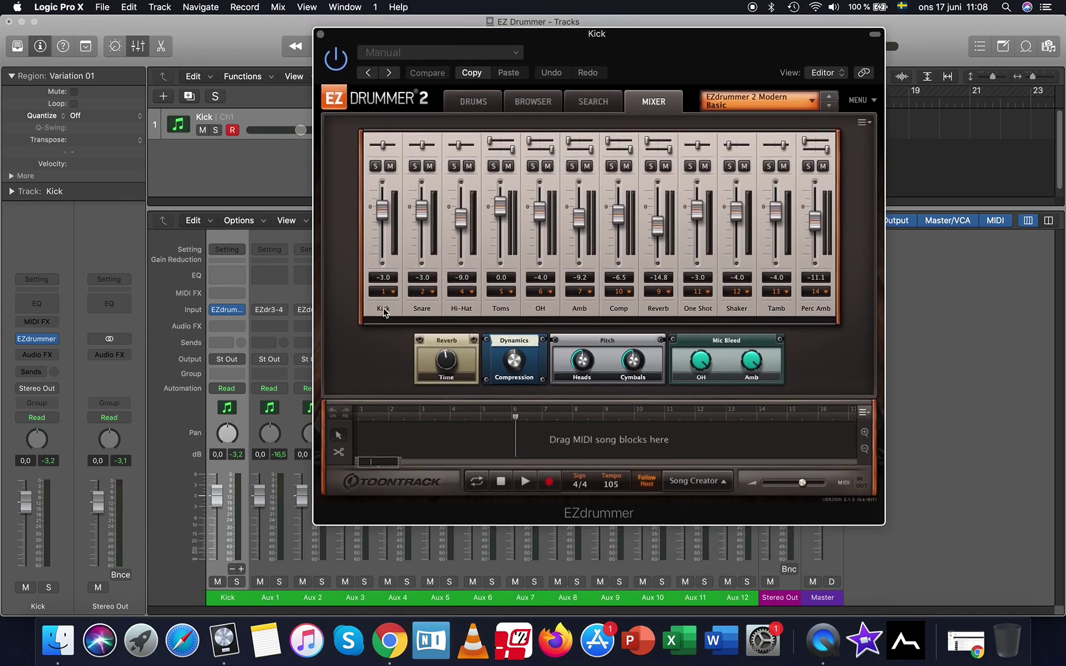
Rename the Aux 1 channel strip as Snare and Aux 3 as Hi Hat, matching EZdrummer's output numbers
double_click(271, 599)
type("Snare")
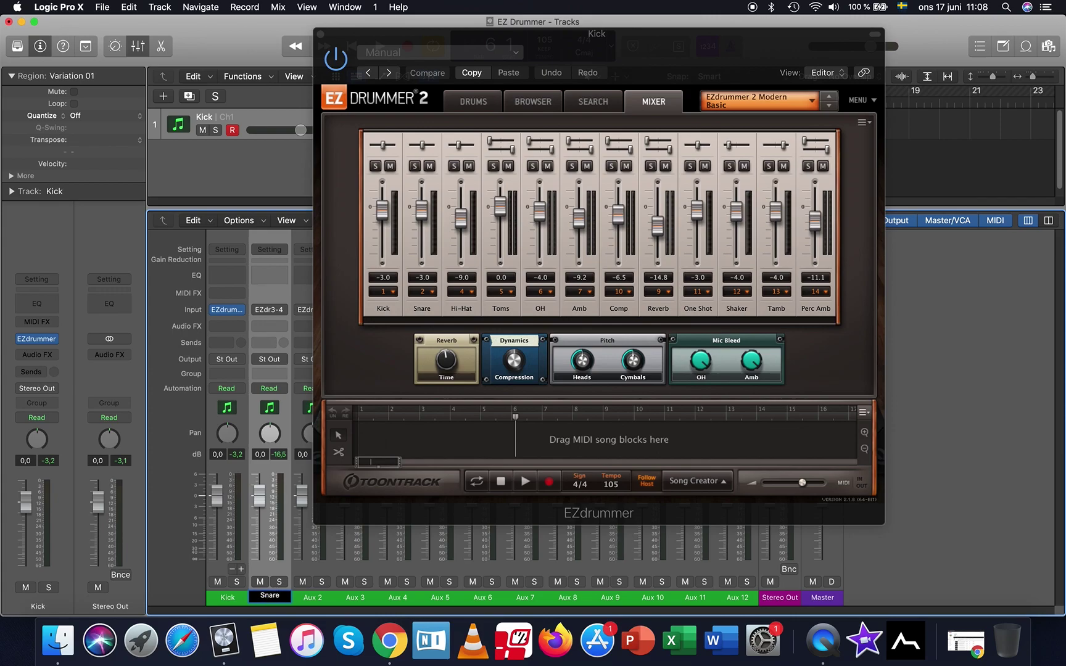
key("Return")
double_click(362, 598)
type("Hi Hat")
key("Return")
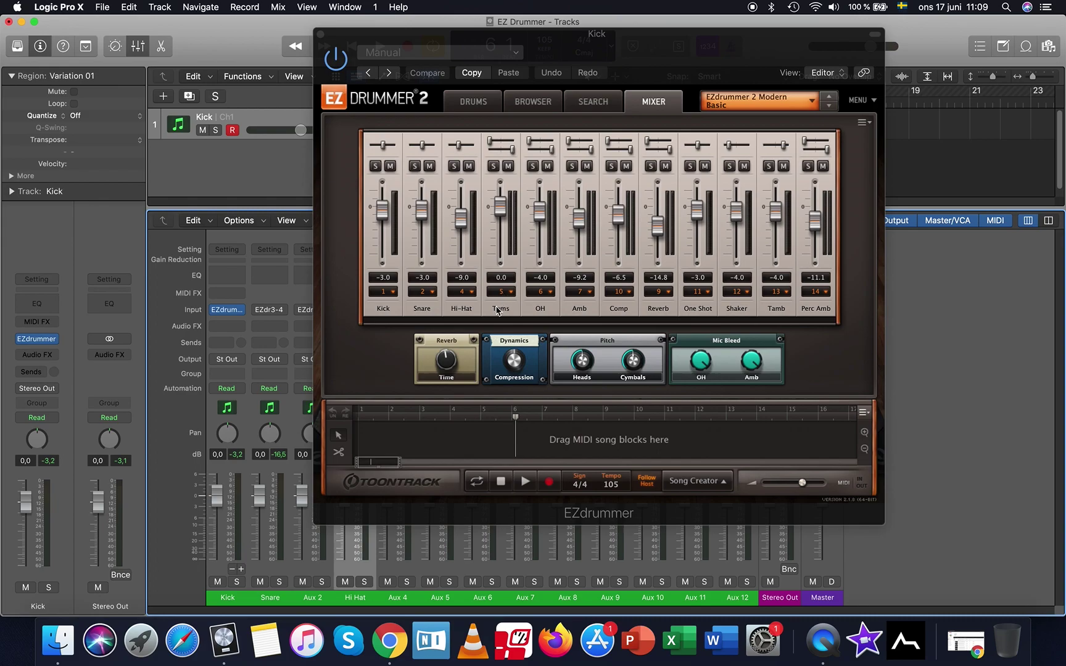
Rename the Aux 4 channel strip as Toms and Aux 5 as OH
double_click(397, 597)
type("Toms")
key("Return")
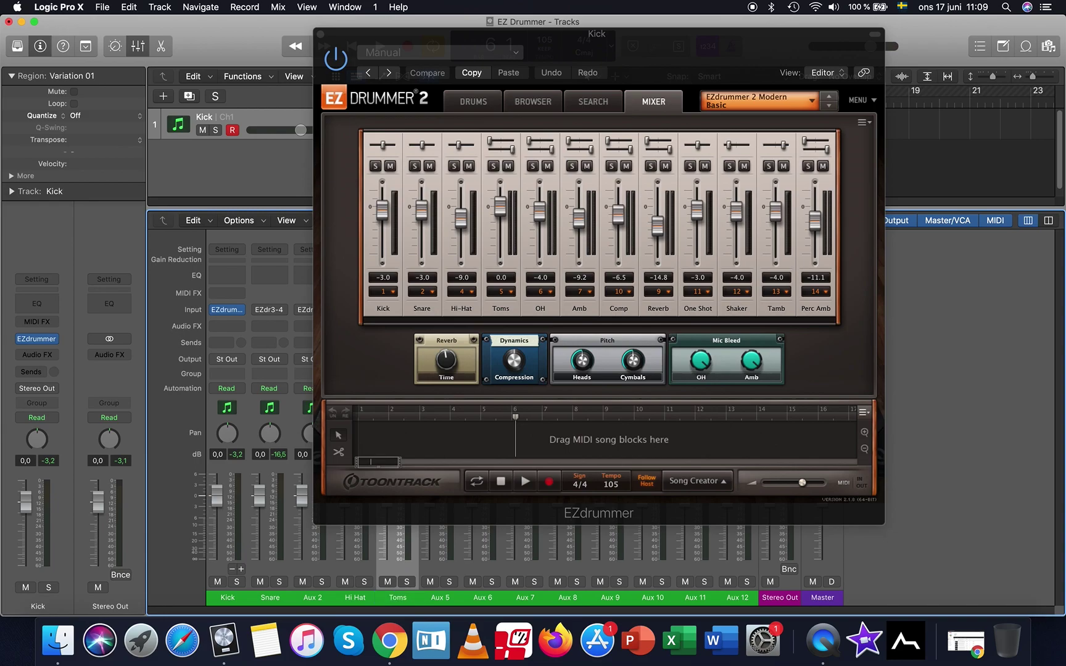
double_click(448, 598)
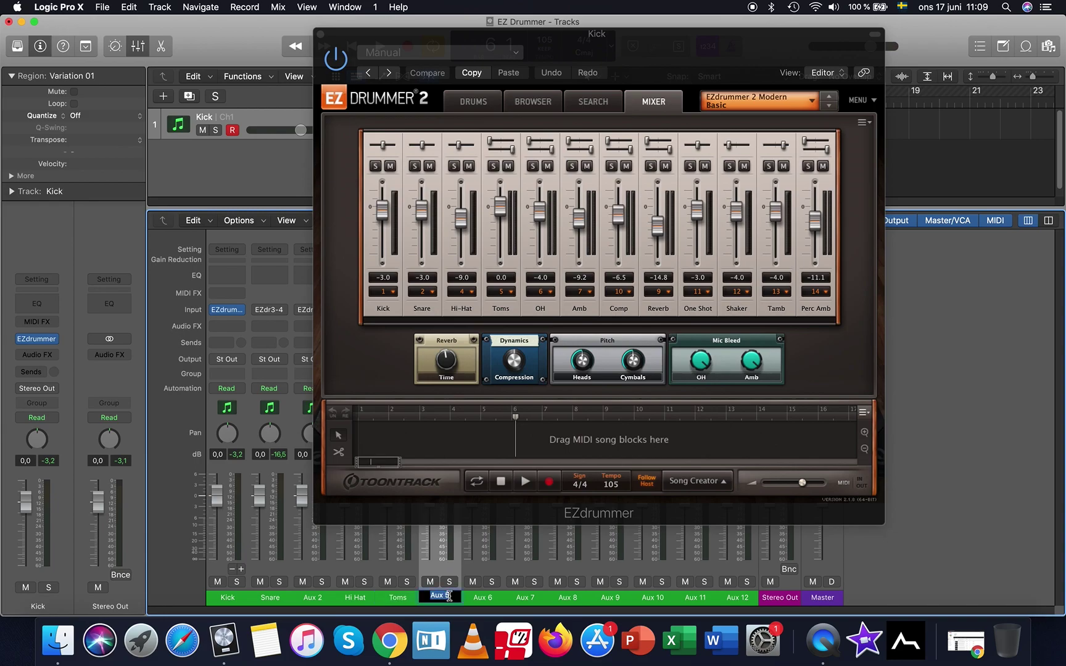
type("OH")
key("Return")
Rename the Aux 6 channel strip as Ambience
double_click(484, 601)
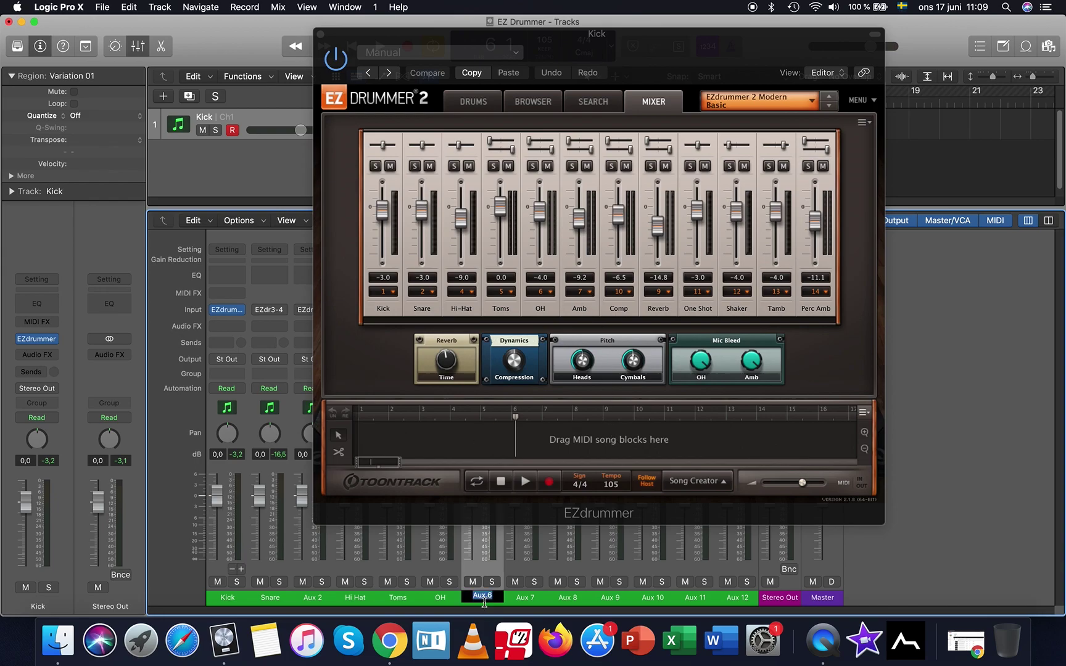
type("Ambient")
key("Return")
double_click(495, 600)
key("Return")
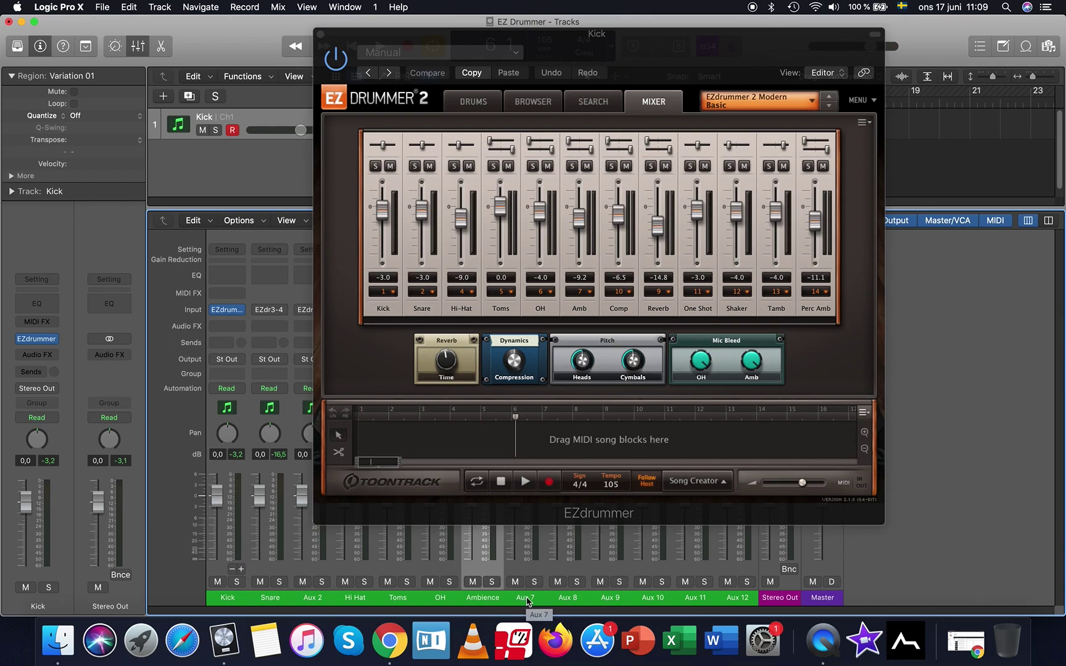
Move the plug-in window further from the channel names and rename the Aux 9 channel strip as Compressor
left_click_drag(685, 36, 647, 22)
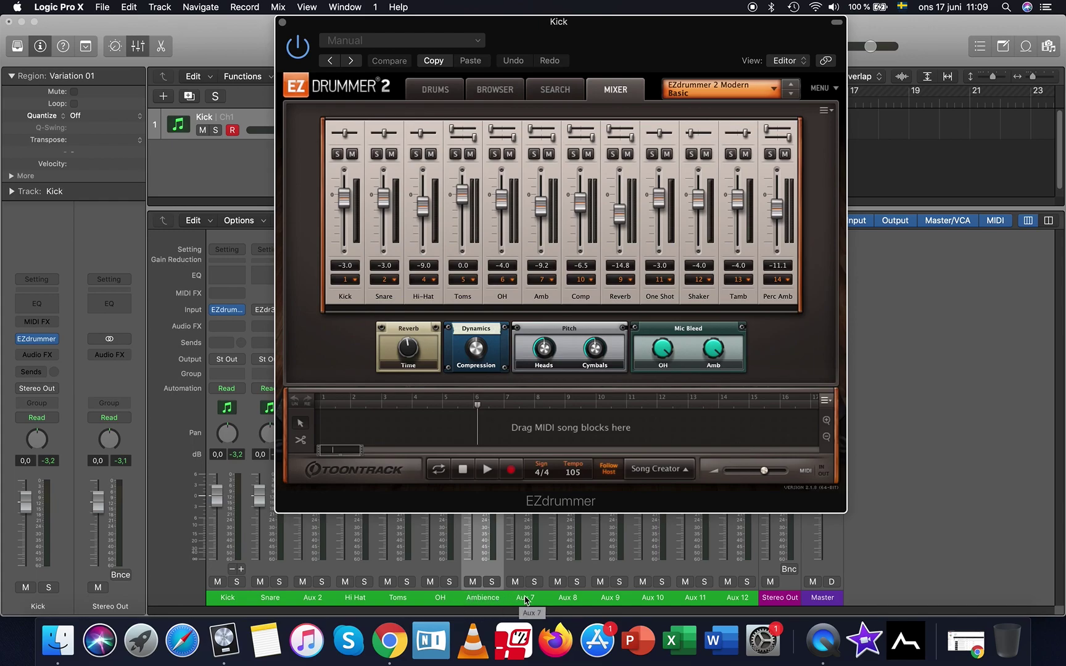
double_click(616, 598)
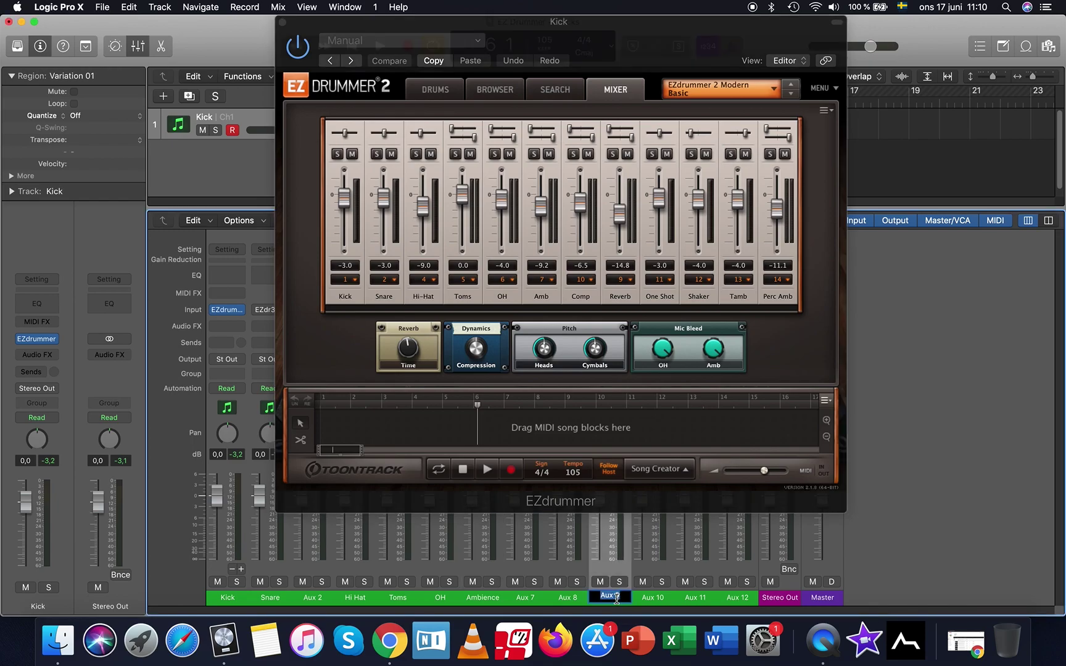
type("pressor")
key("Return")
Turn EZdrummer's Reverb channel down to Off and the reverb Time to its minimum, and close the plug-in window
left_click_drag(622, 219, 618, 309)
left_click_drag(407, 349, 407, 364)
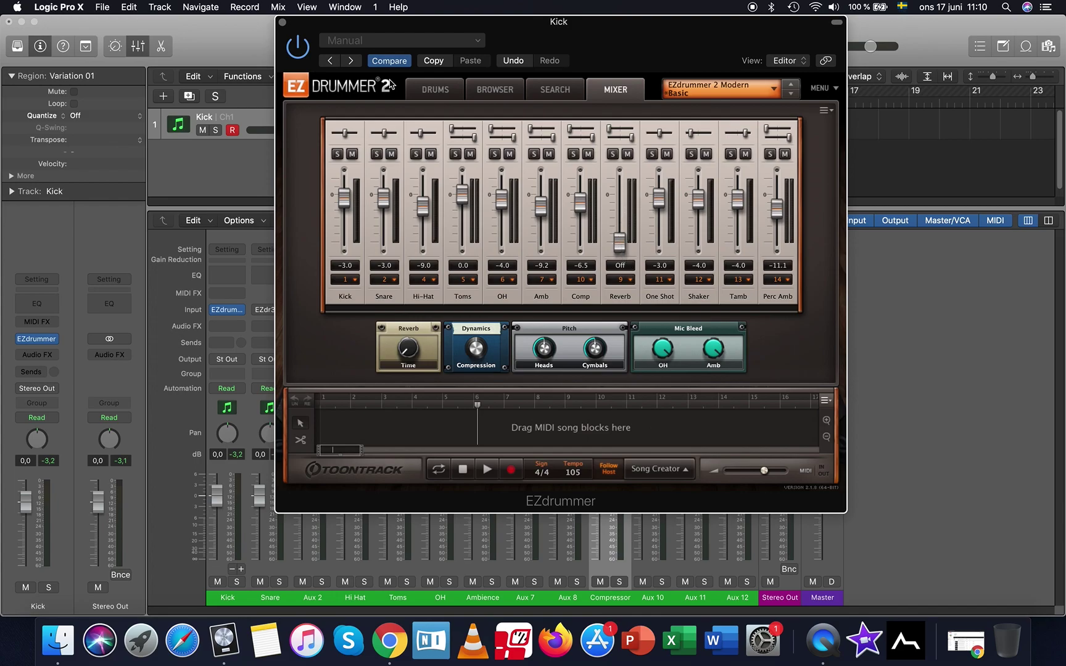
left_click(282, 22)
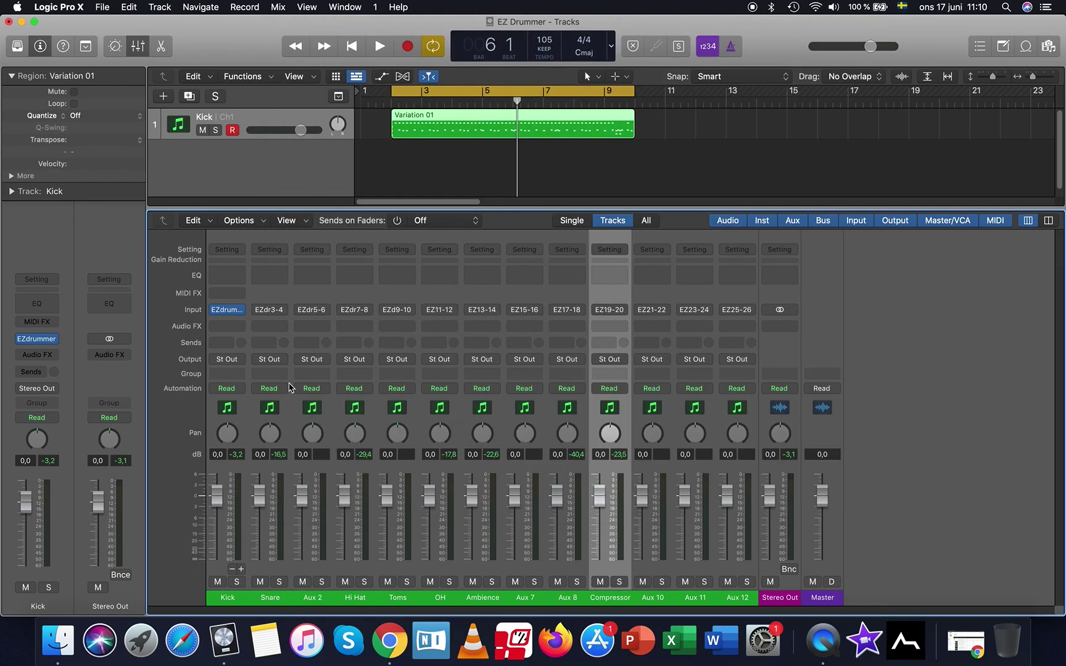
Create arrangement tracks for the Snare, Hi Hat and Toms channel strips
right_click(266, 297)
left_click(309, 297)
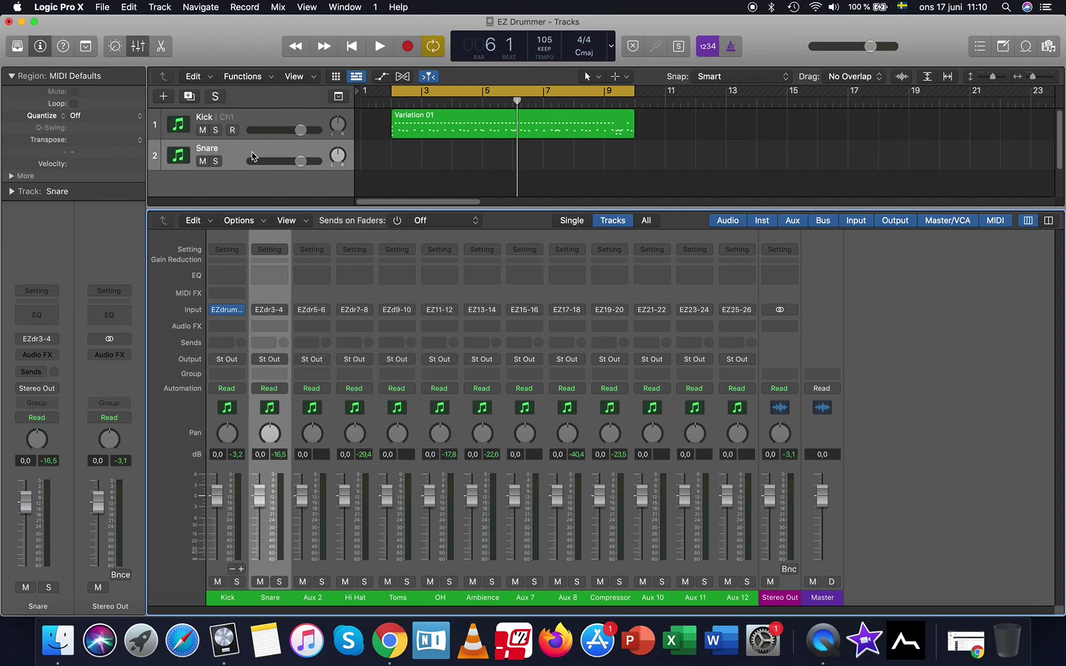
right_click(355, 298)
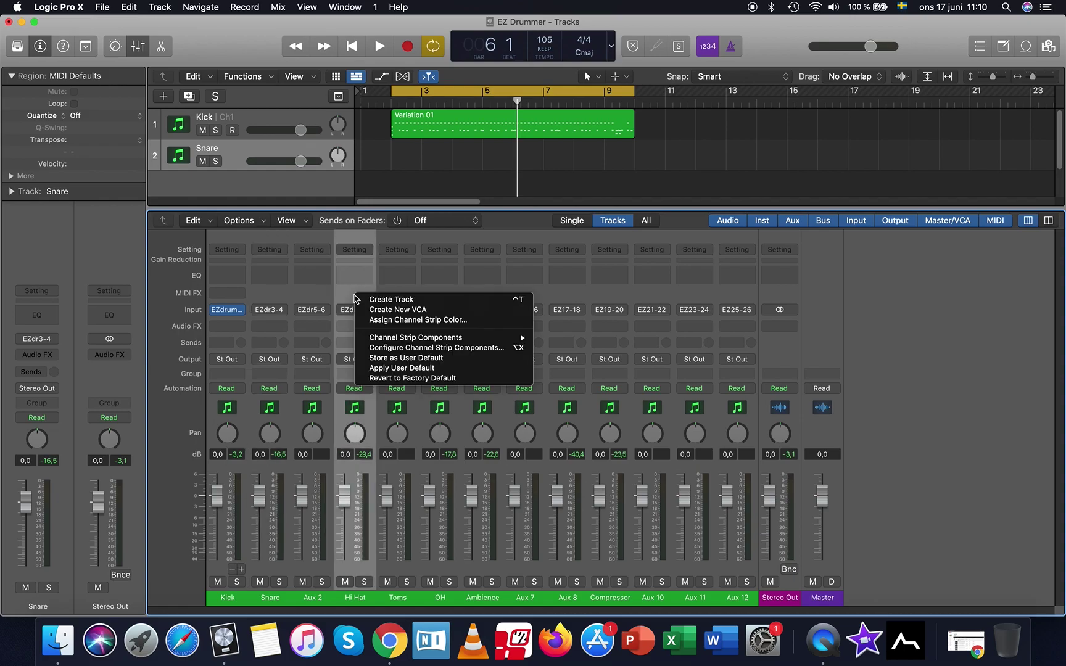
left_click(388, 301)
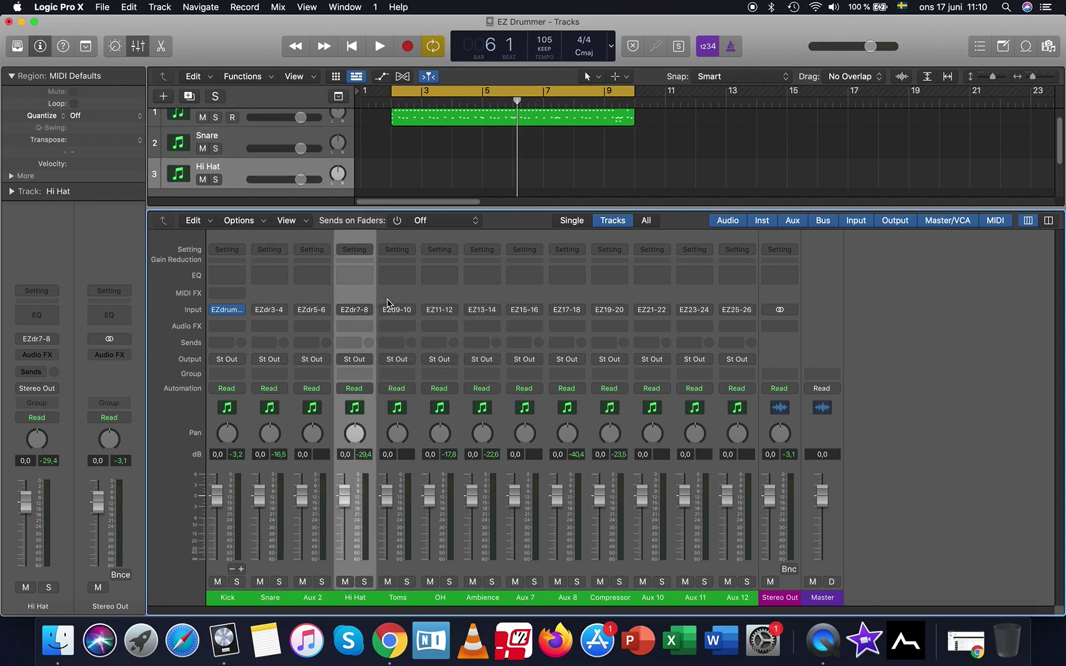
right_click(400, 295)
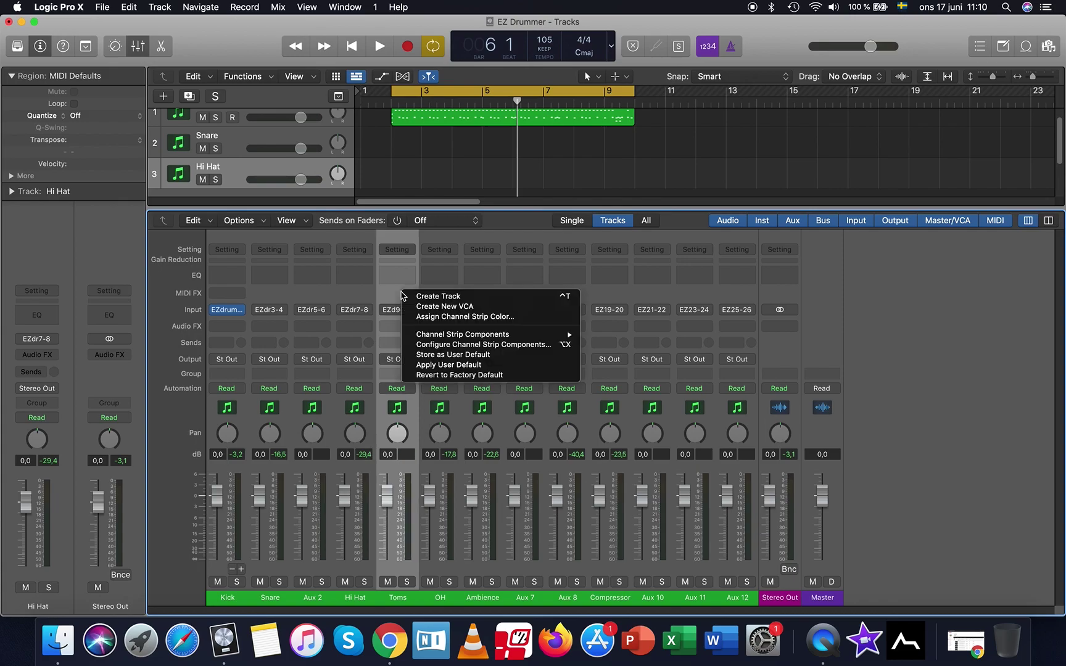
left_click(443, 302)
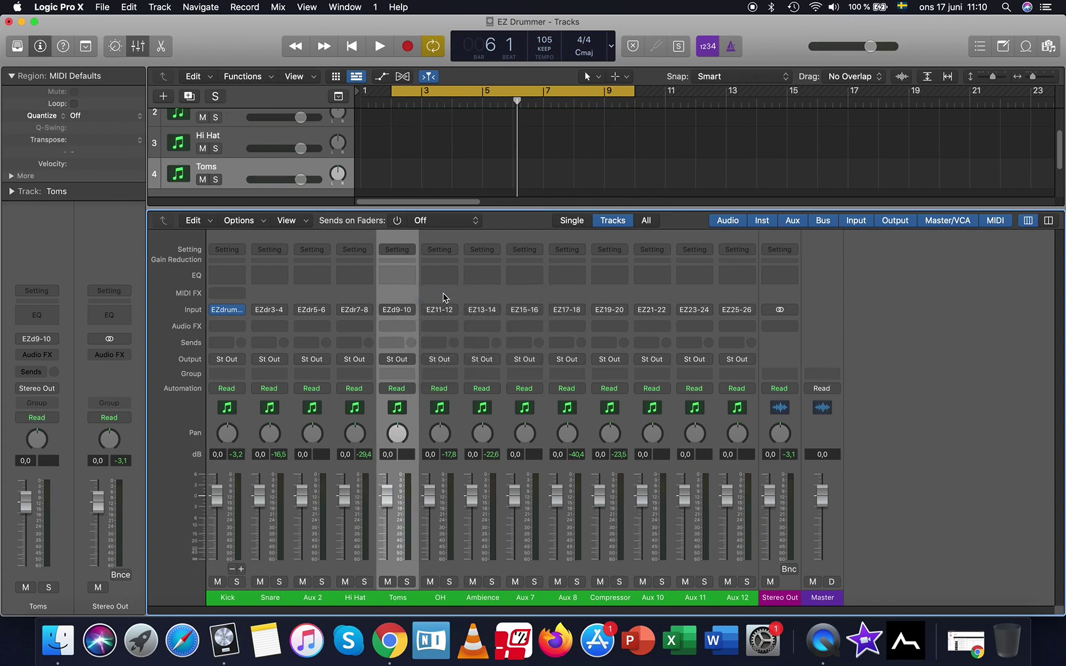
Create arrangement tracks for the OH, Ambience and Compressor channel strips and hide the mixer
right_click(444, 291)
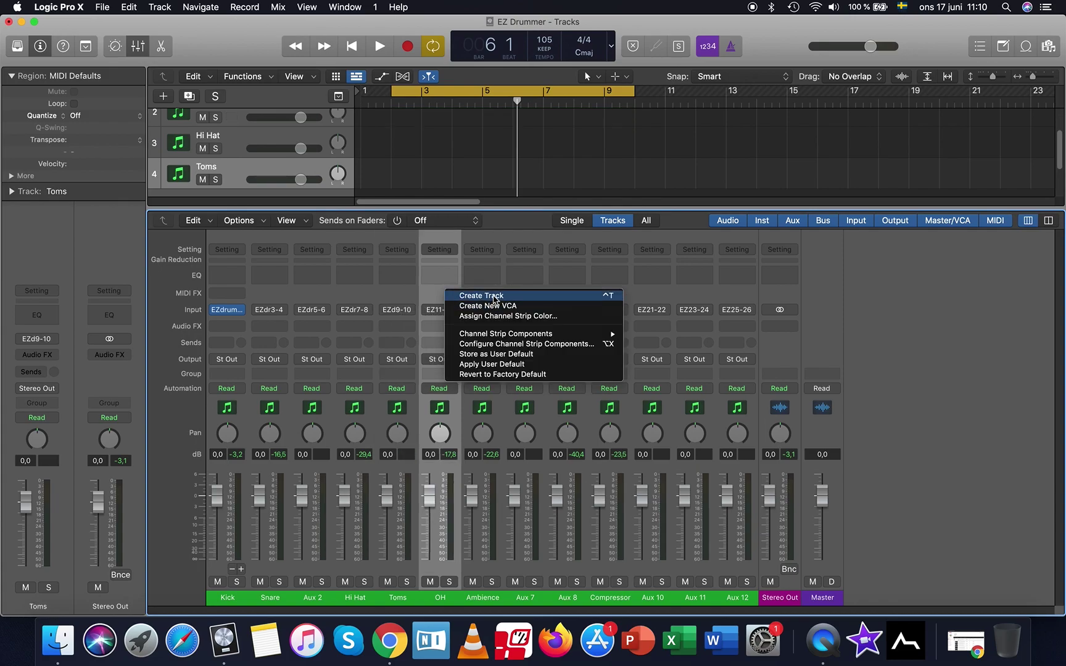
left_click(484, 296)
right_click(483, 296)
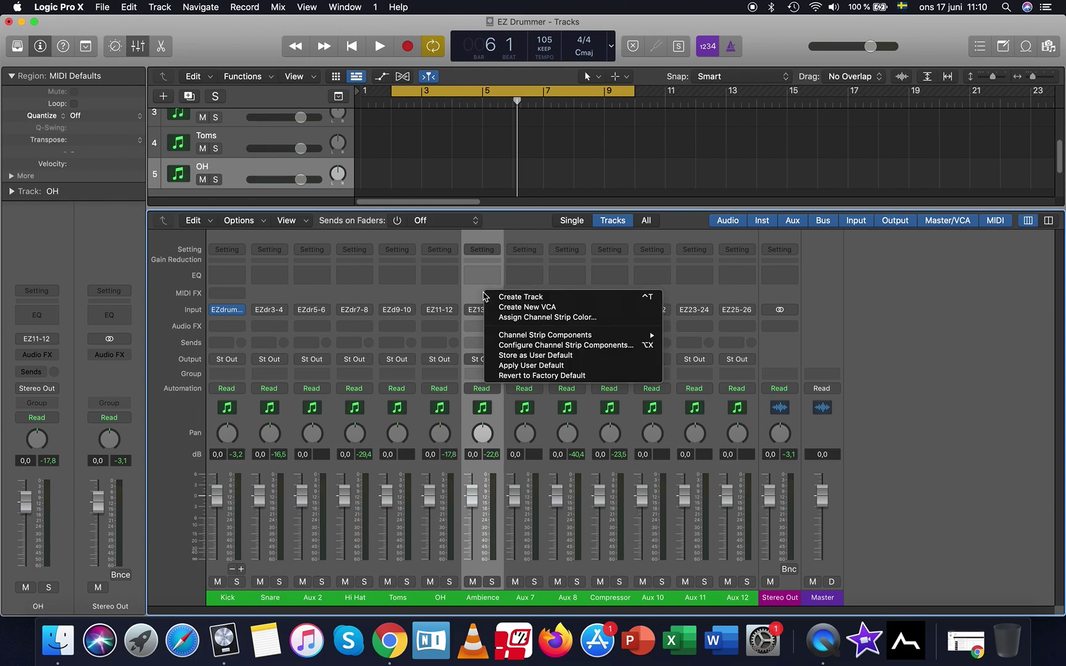
left_click(515, 296)
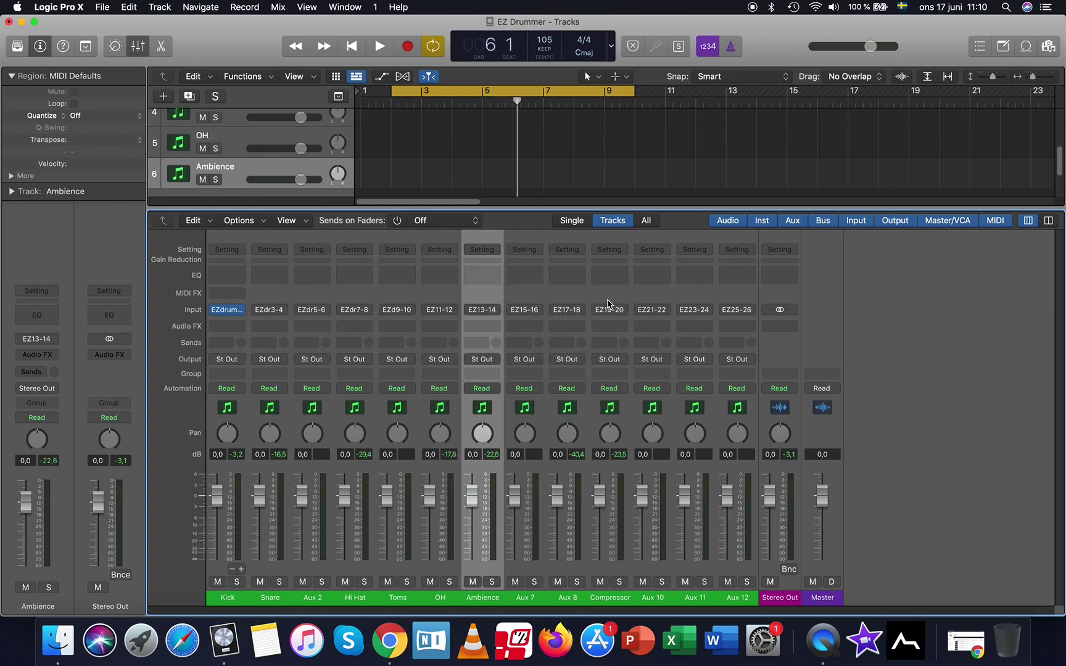
right_click(610, 296)
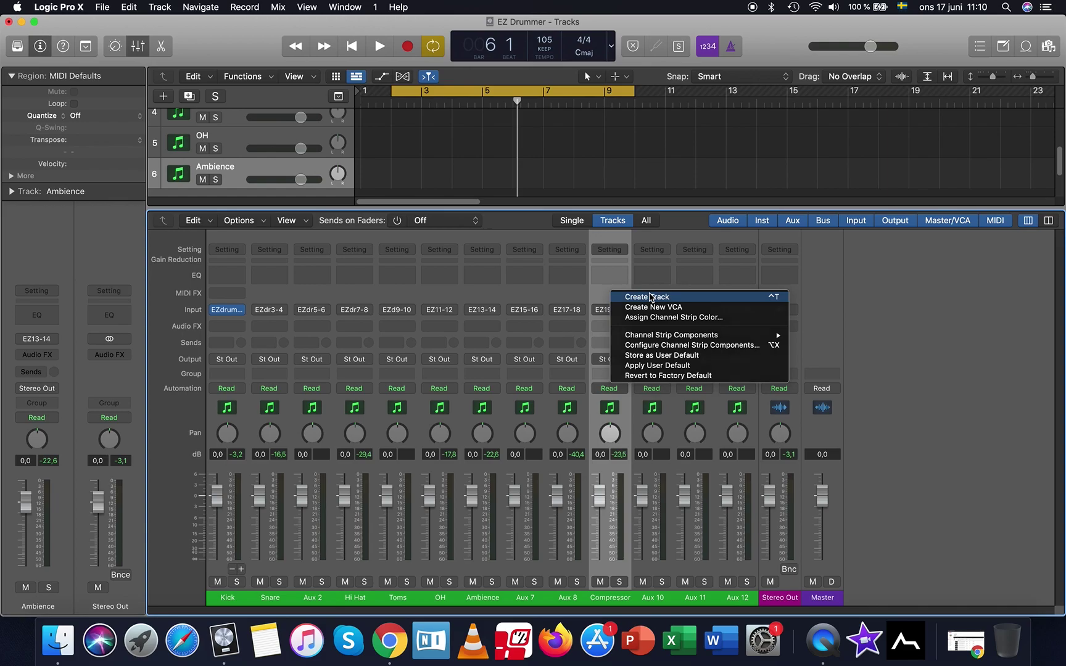
left_click(650, 297)
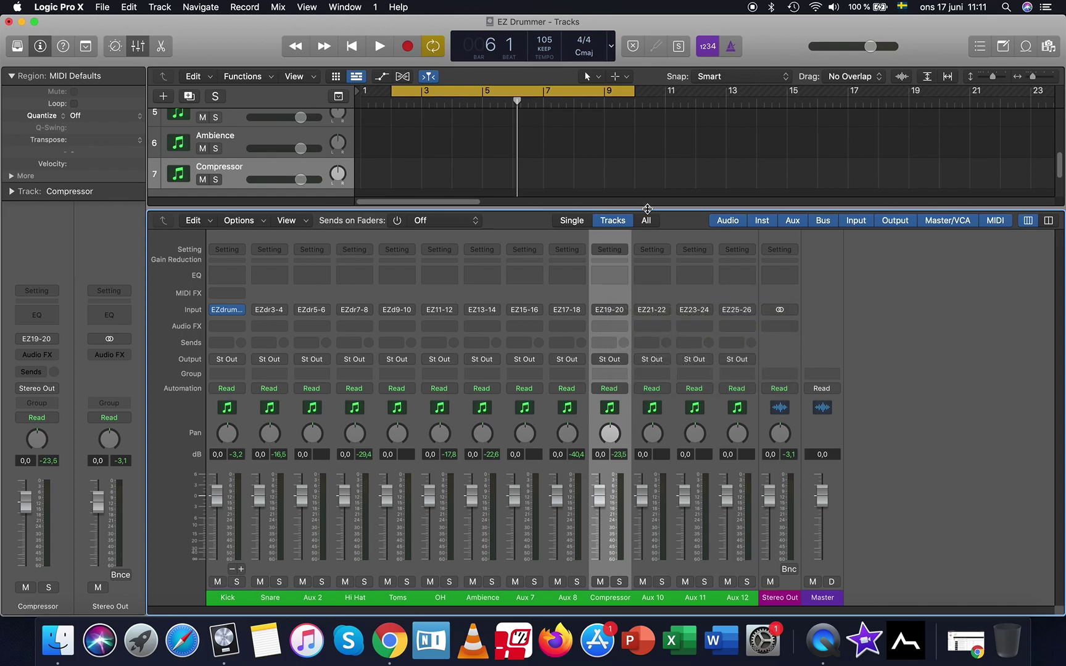
key("x")
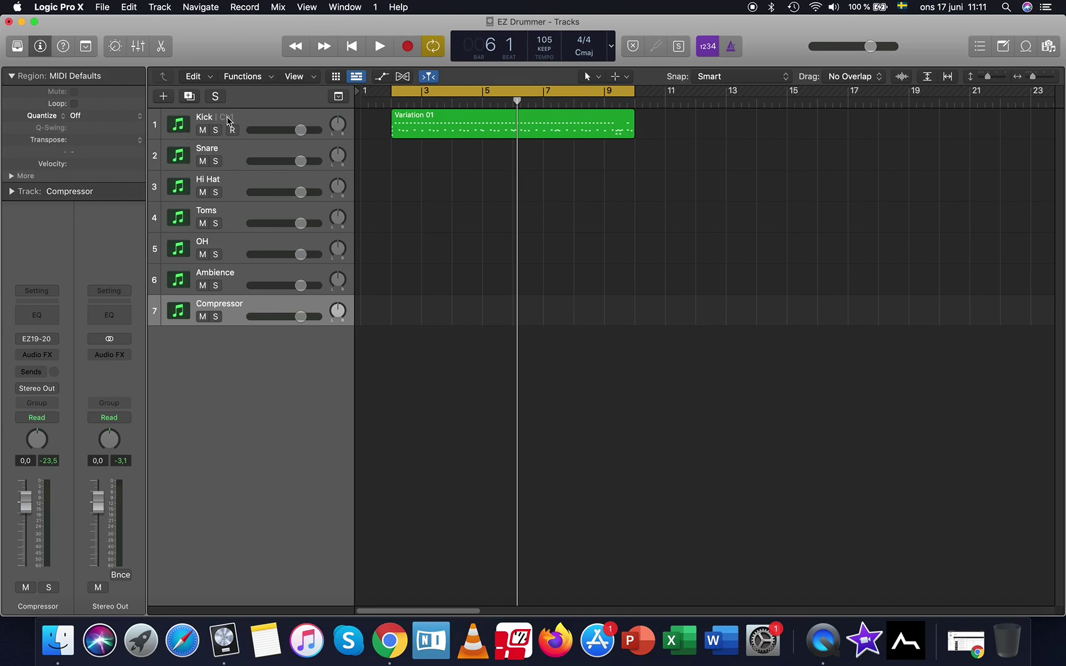
Group all seven tracks from Kick to Compressor into a Folder Stack
double_click(227, 116)
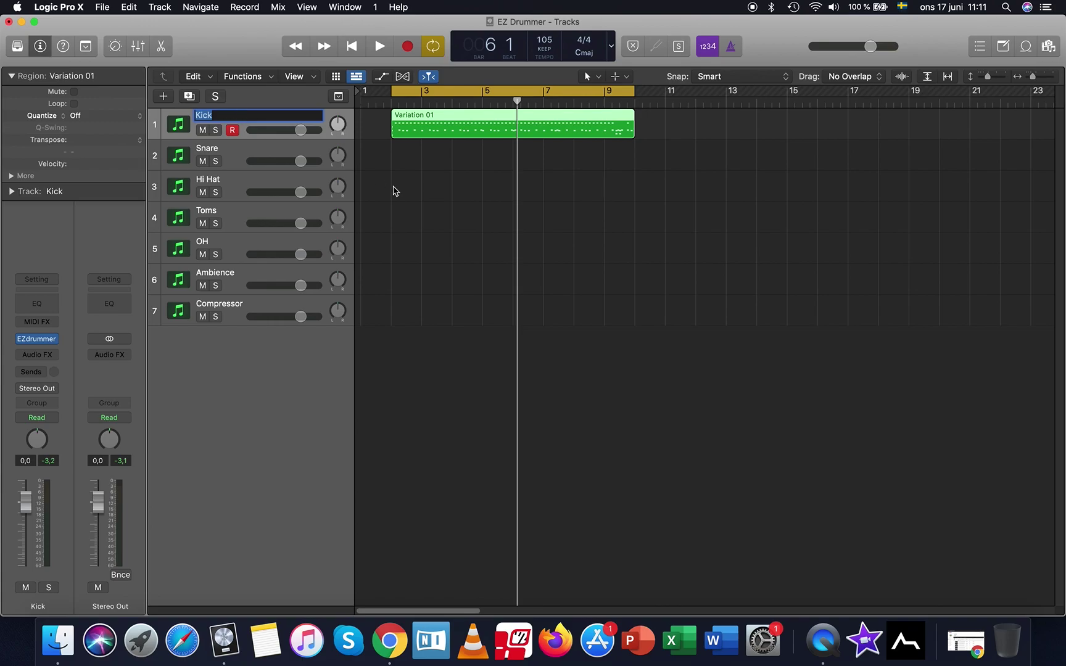
key("Return")
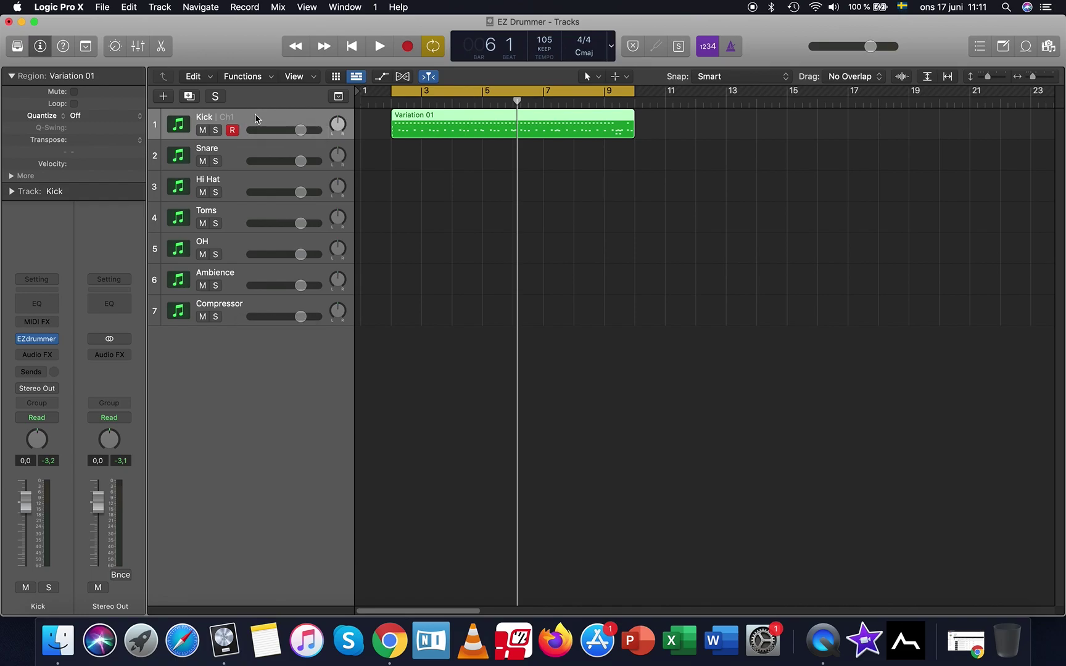
left_click(241, 308, "shift")
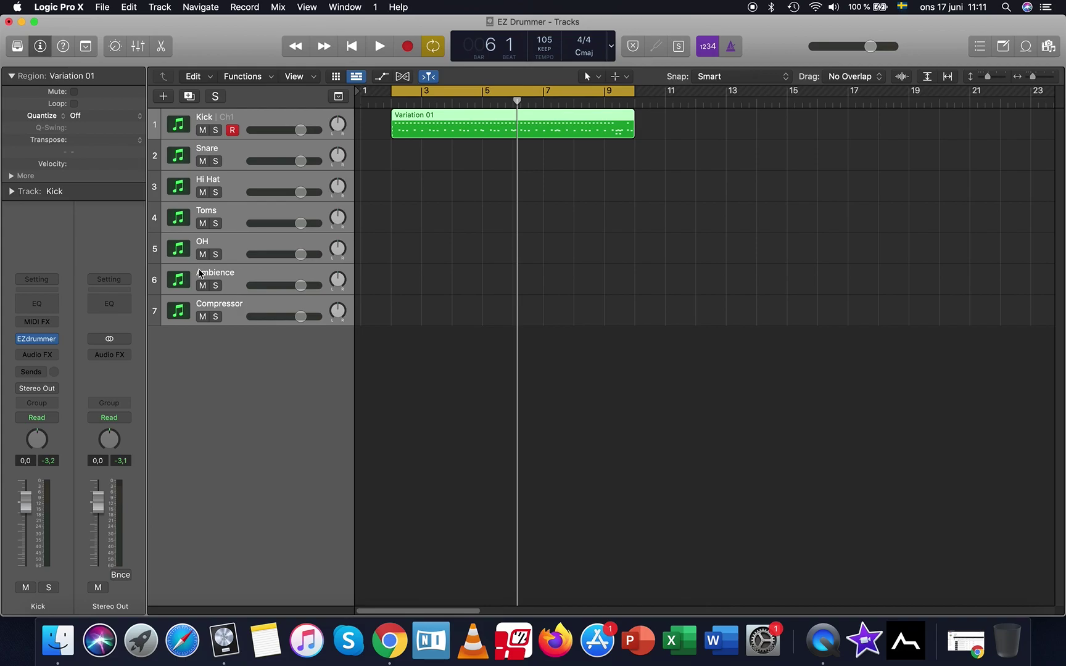
right_click(234, 156)
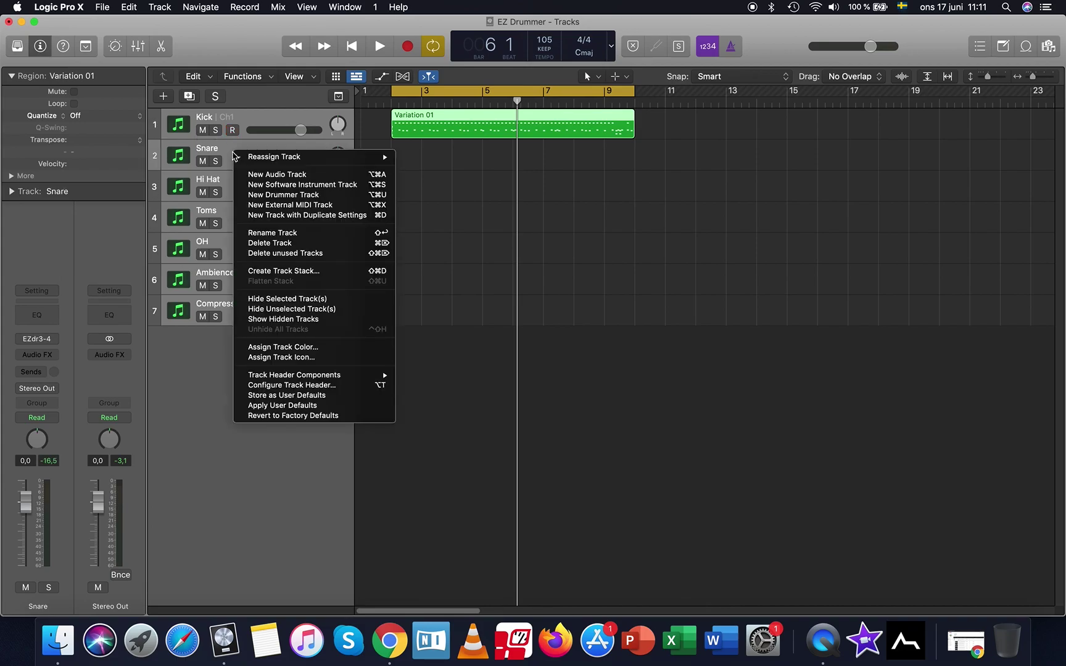
left_click(320, 273)
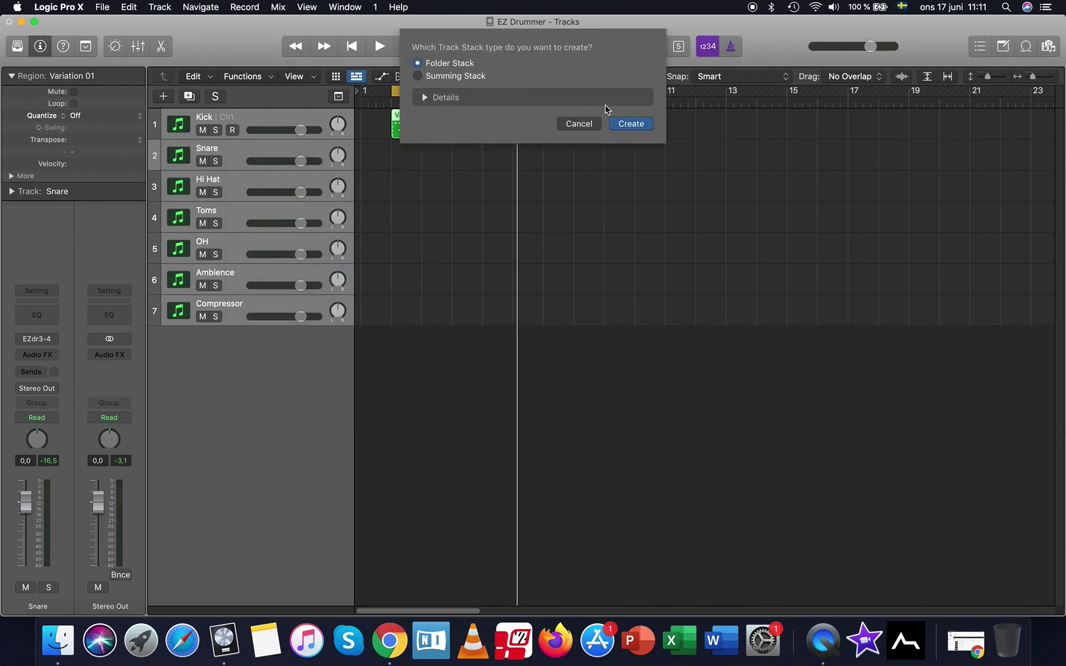
left_click(632, 124)
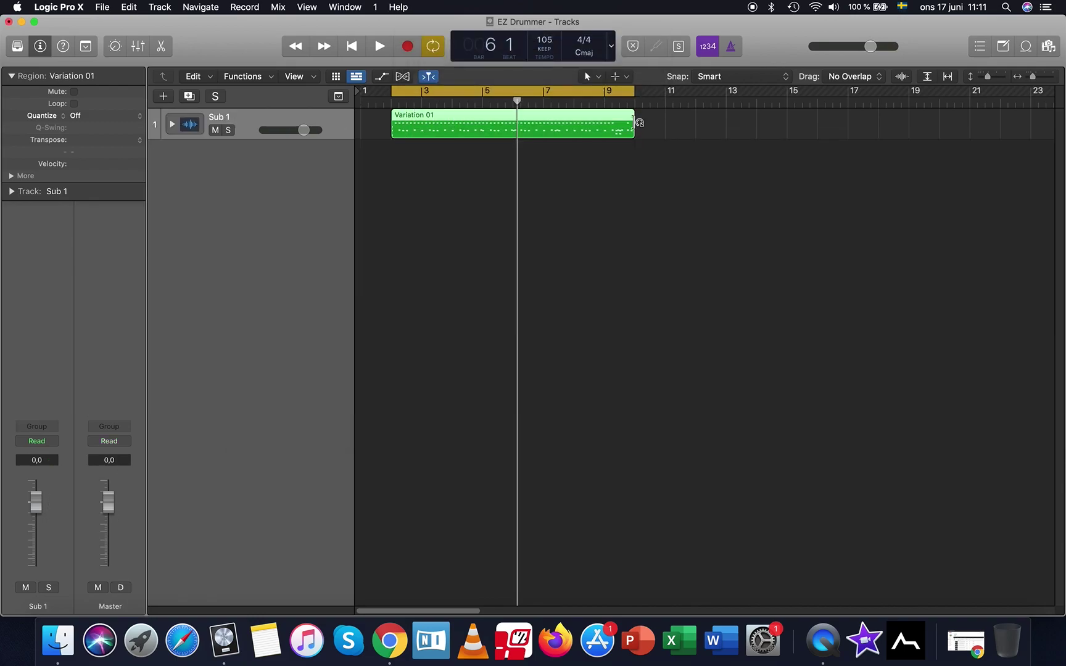
Rename the new track stack as EZ Drummer and give it the orange drum kit icon from the Drums category
double_click(221, 114)
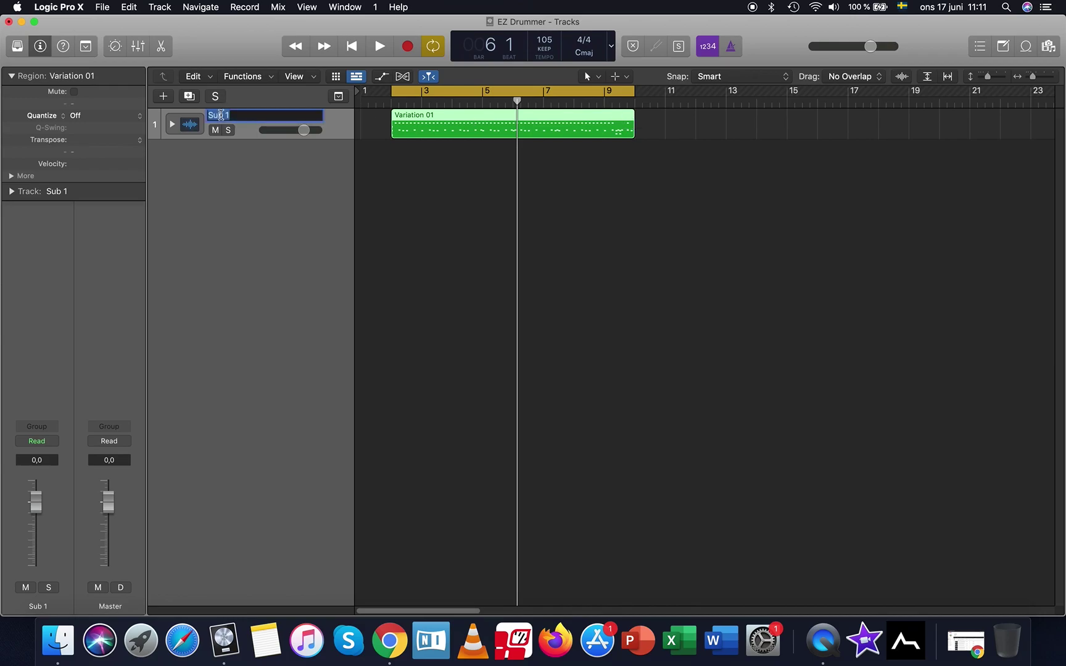
type("EZ Drummer")
key("Return")
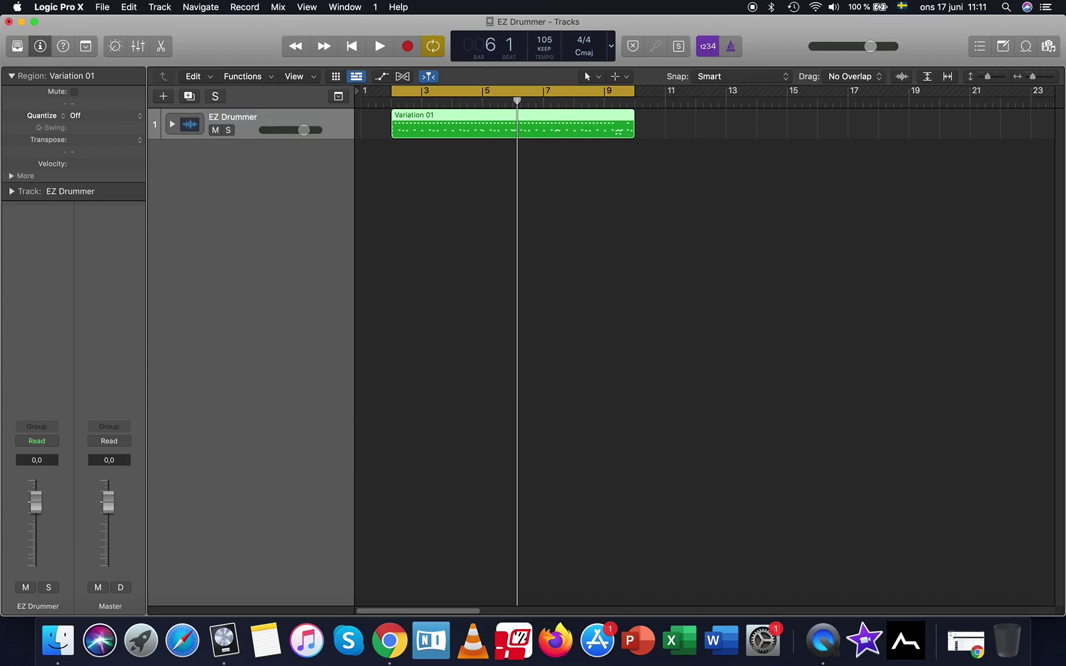
right_click(190, 125)
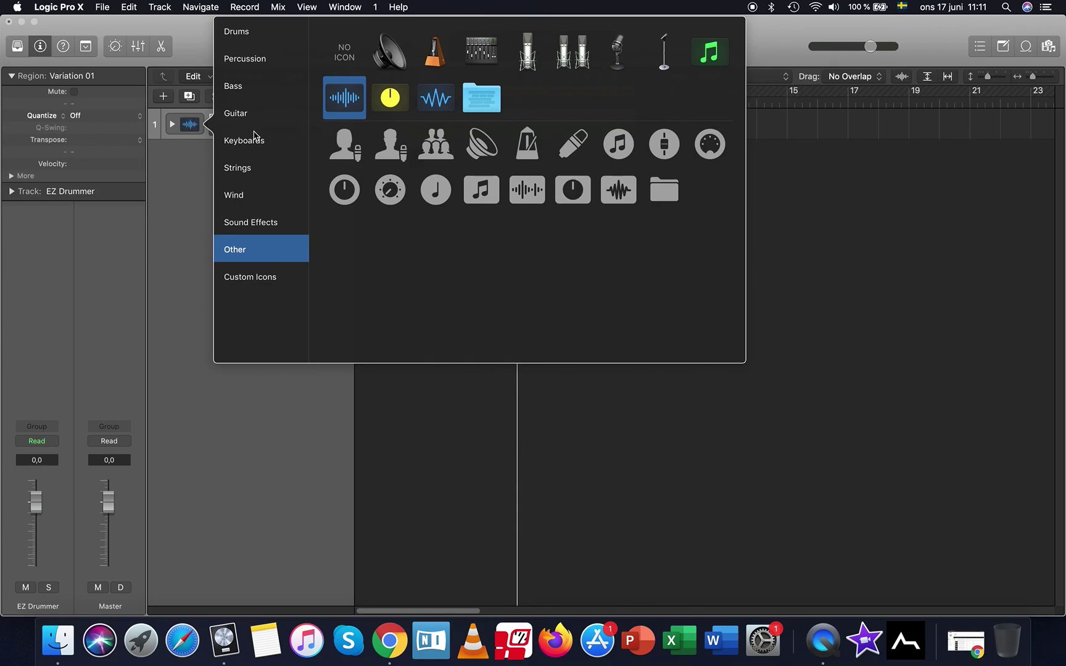
left_click(255, 61)
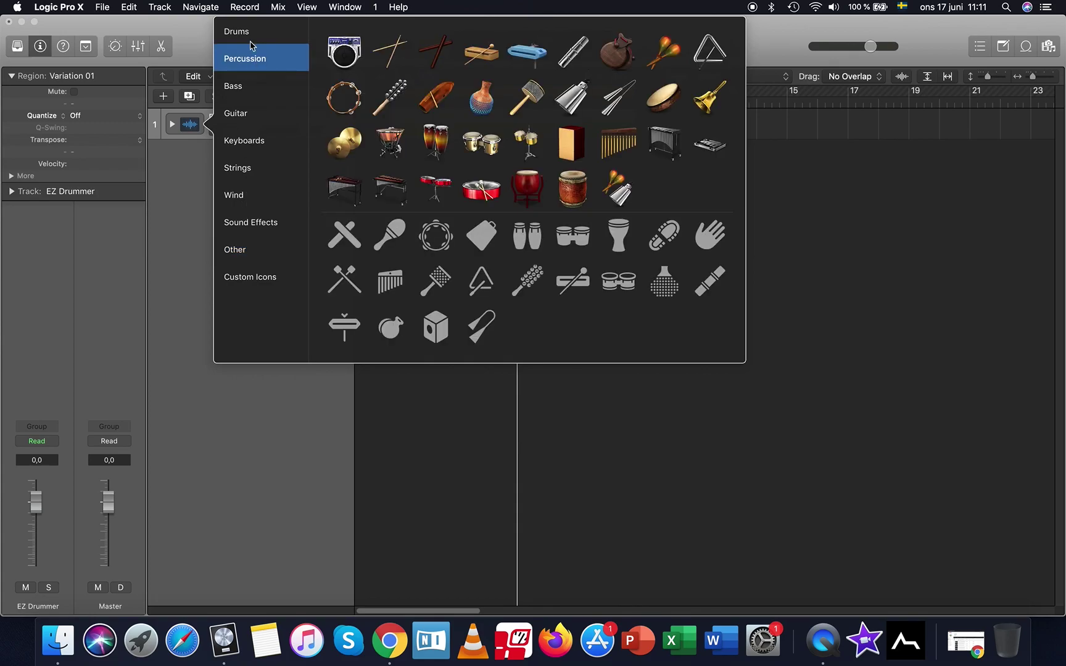
left_click(243, 34)
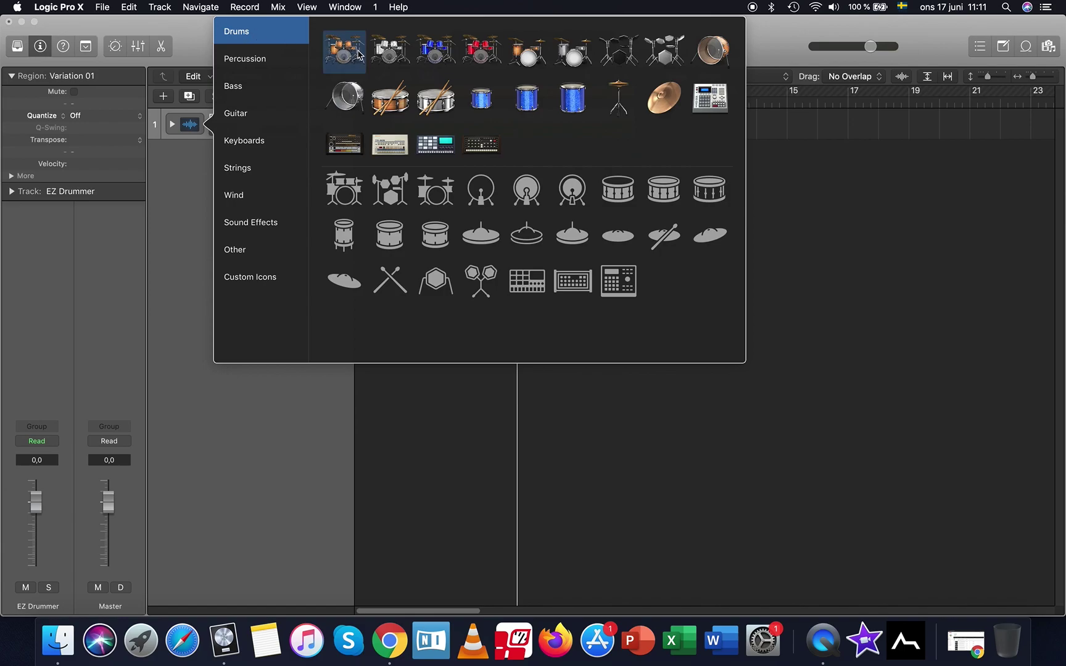
left_click(356, 50)
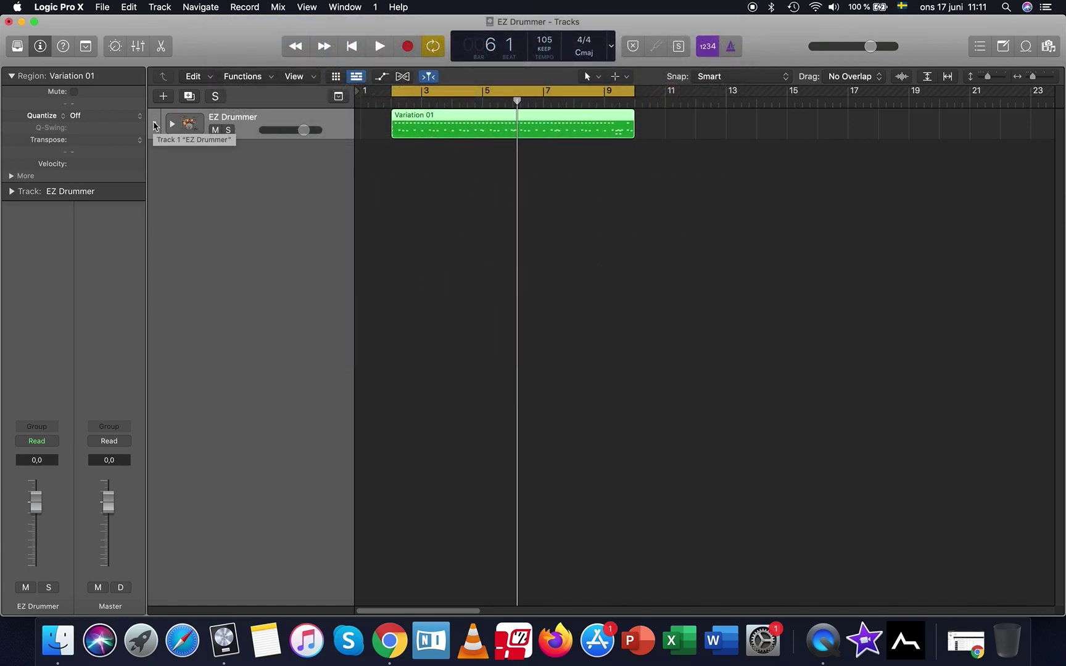
Assign a dark red track color to the EZ Drummer stack and close the color palette
right_click(154, 126)
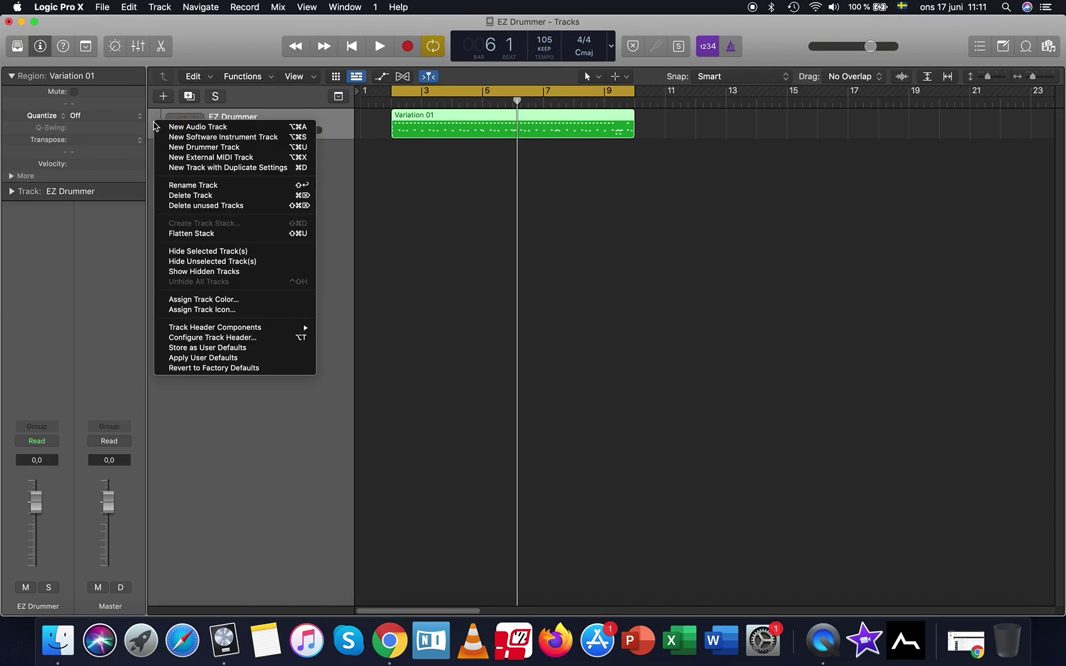
left_click(246, 301)
left_click(343, 329)
left_click(336, 290)
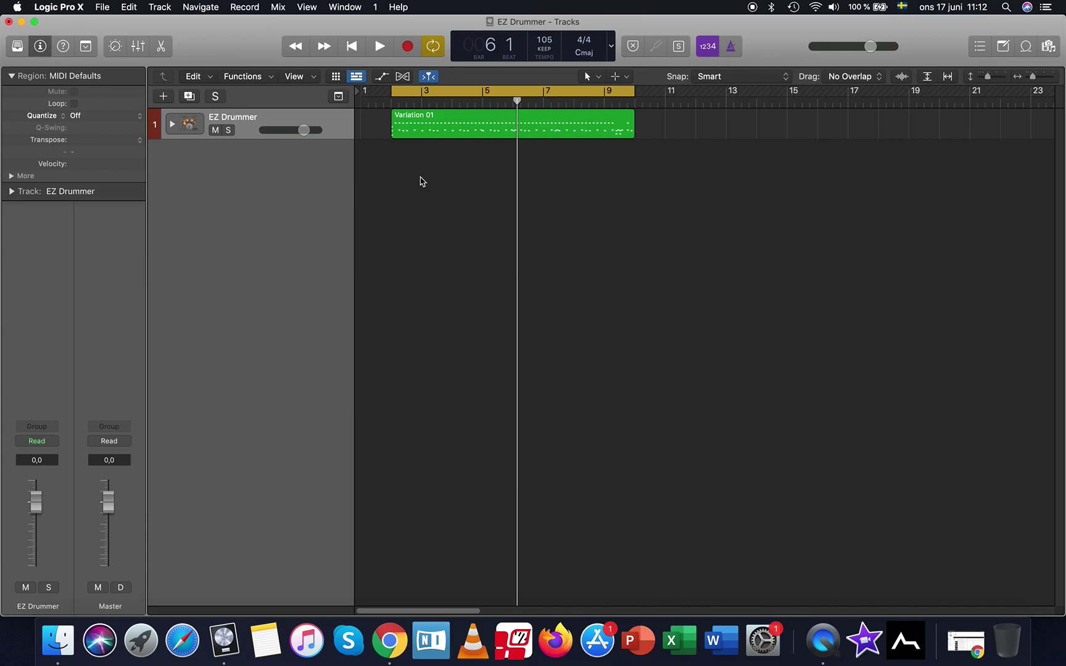
Color the Variation 01 region the same dark red as the stack, close the palette and deselect the region
left_click(439, 124)
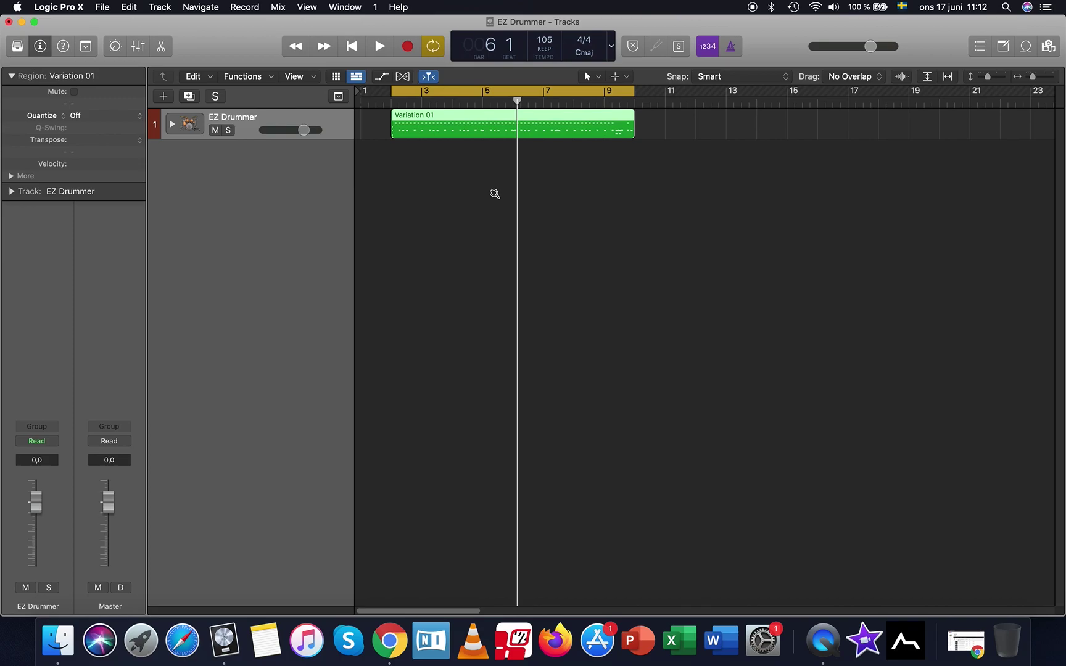
key("alt+c")
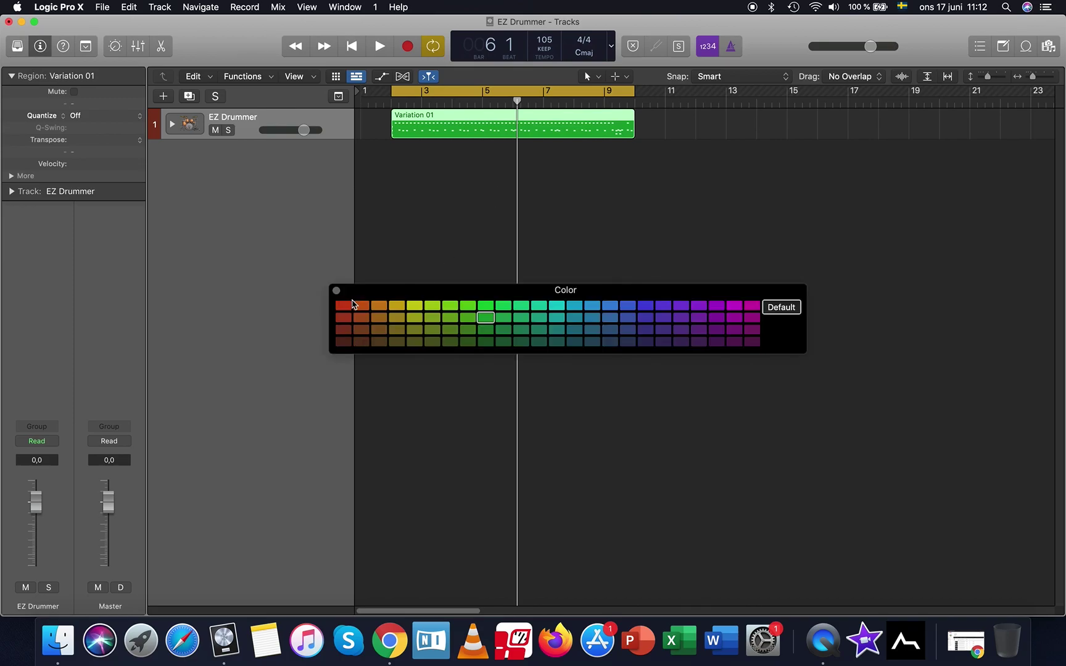
left_click(344, 329)
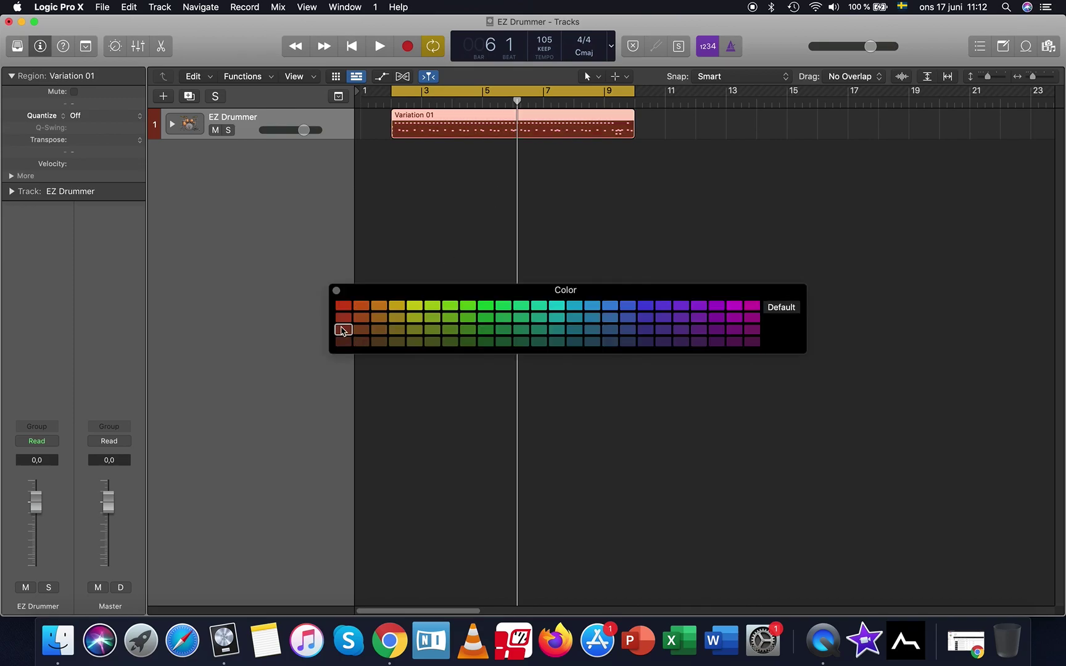
left_click(336, 290)
left_click(490, 174)
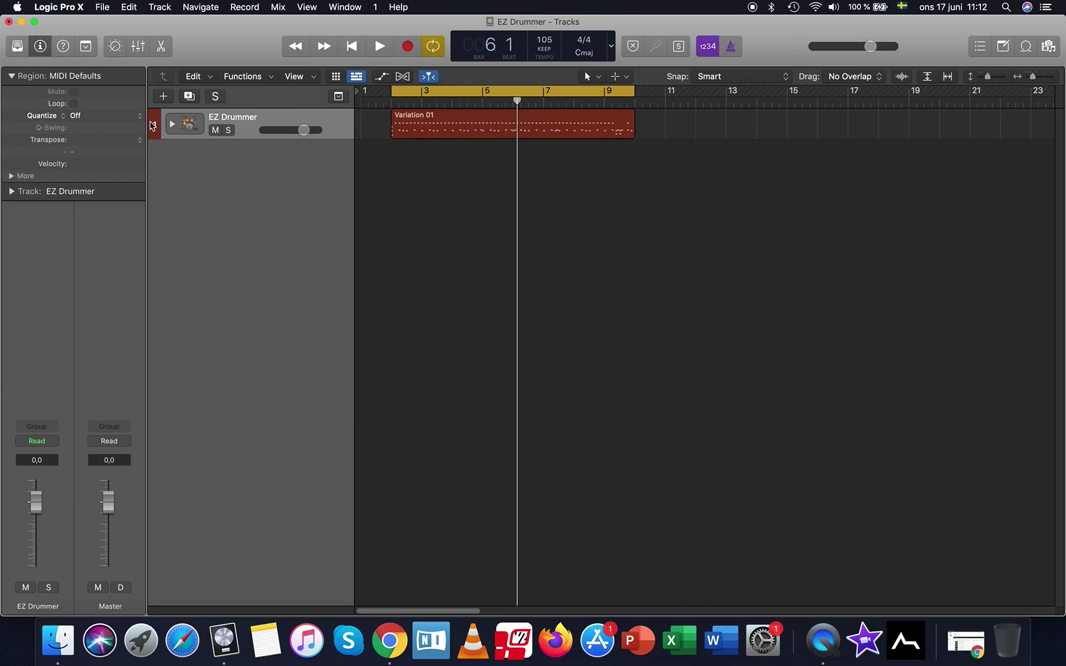
Move the playhead to bar 2 and save the project as a template named EZ Drummer in the Project Templates folder
left_click(392, 101)
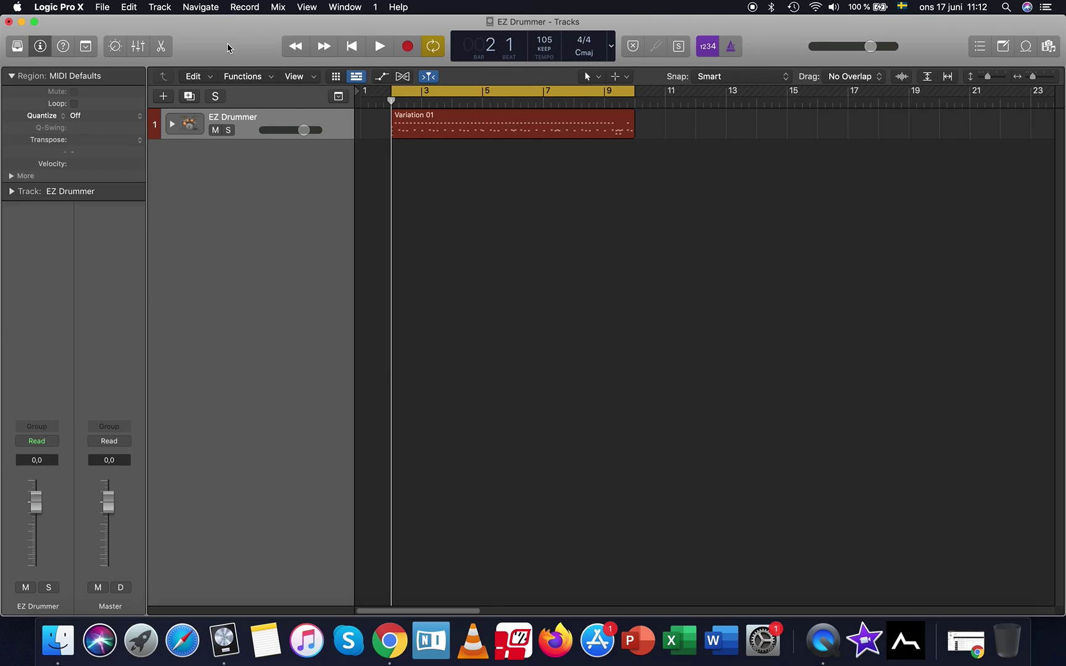
left_click(109, 7)
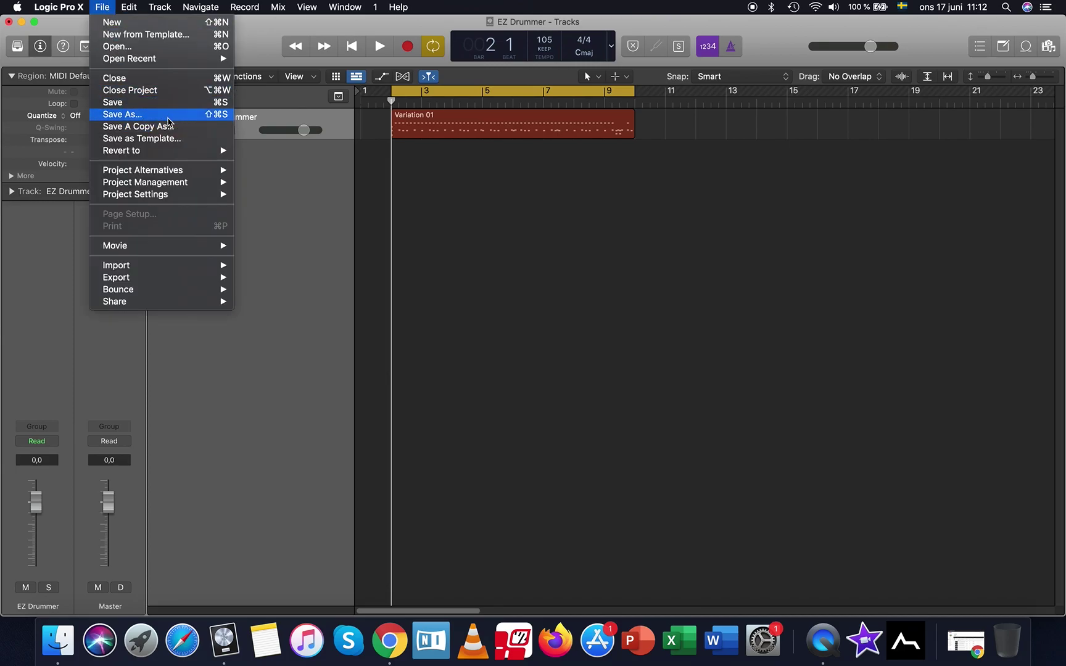
left_click(188, 138)
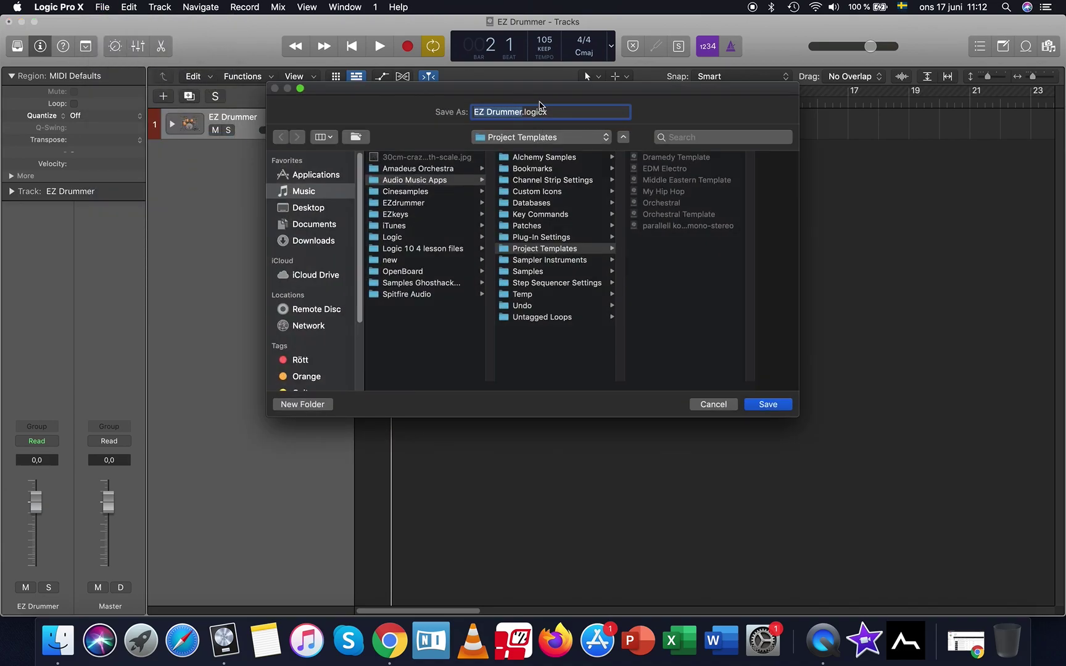
left_click(778, 405)
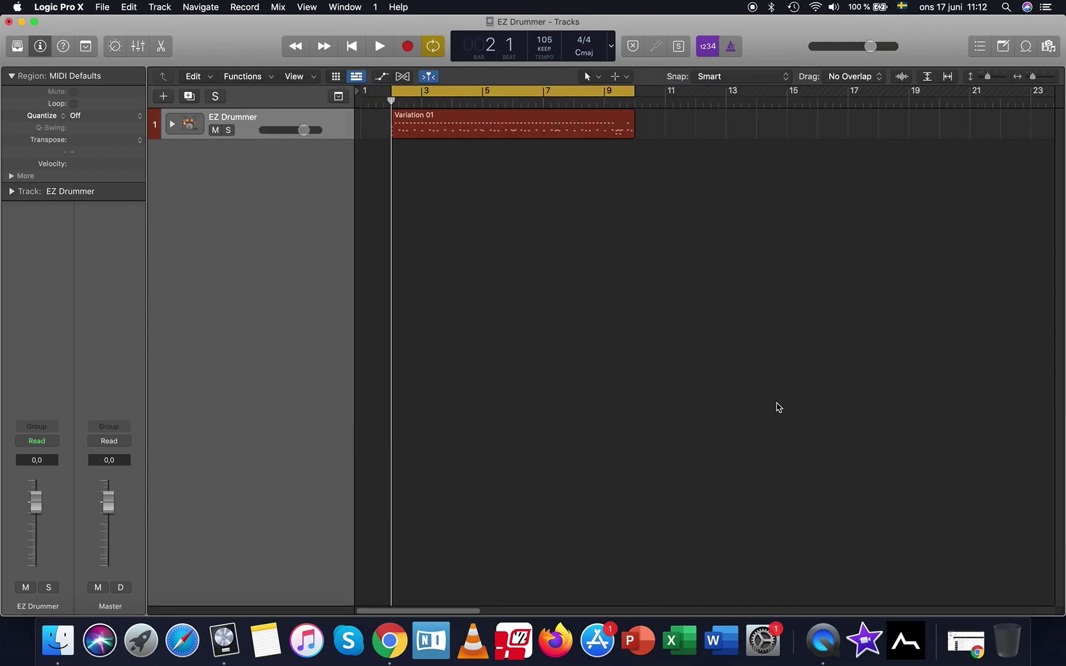
Expand the EZ Drummer stack, color its tracks from Kick to Compressor the same dark red as the stack, and collapse it
left_click(172, 126)
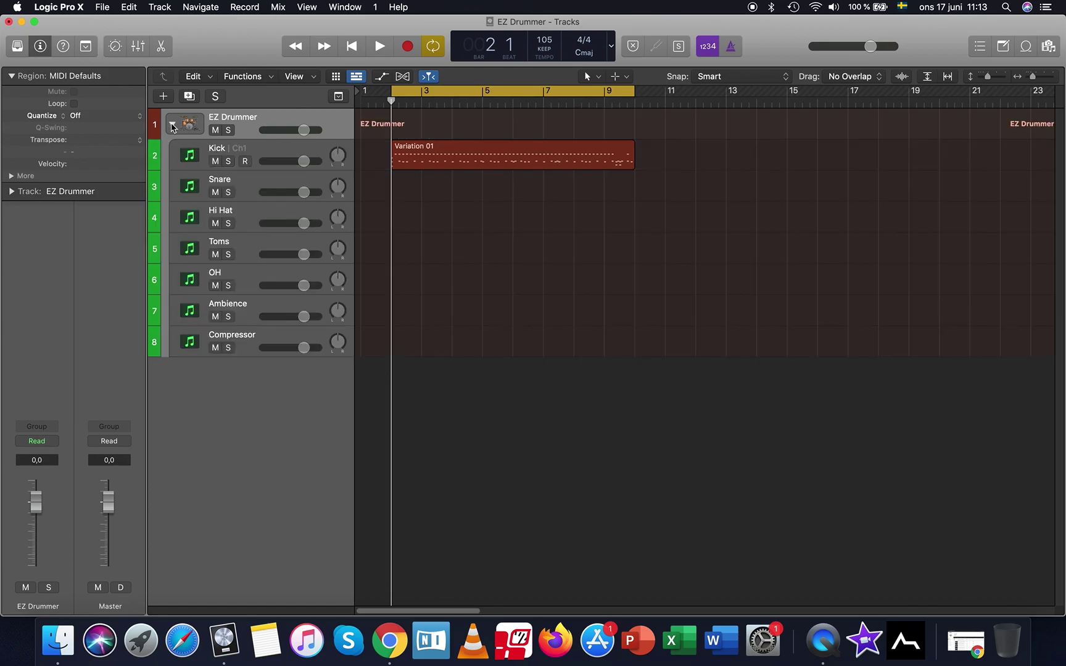
left_click(156, 153)
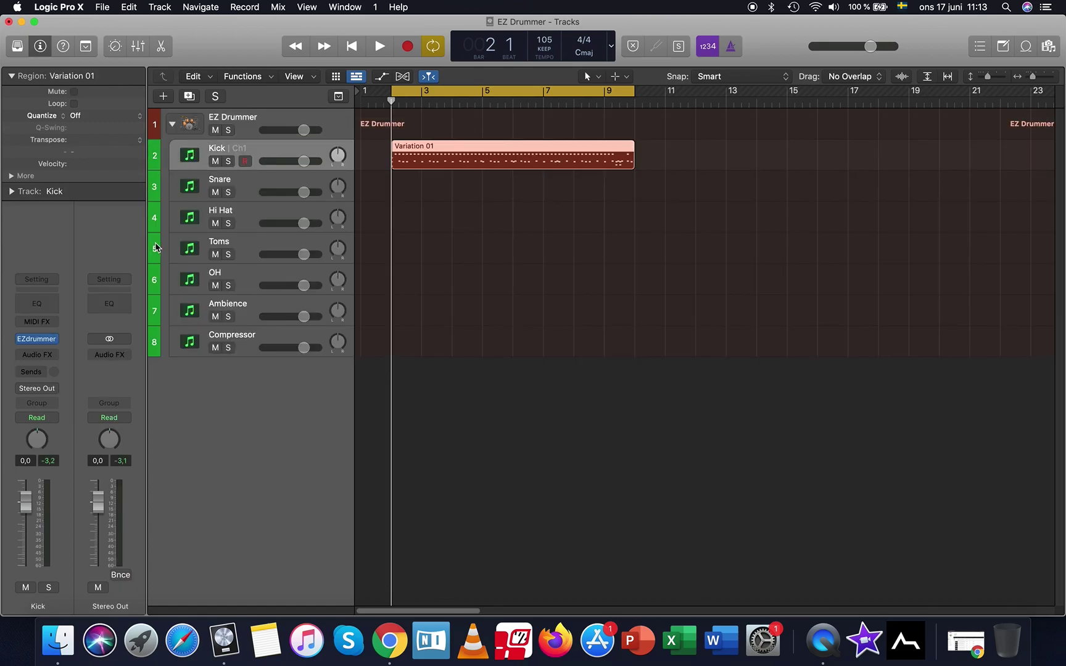
left_click(155, 347, "shift")
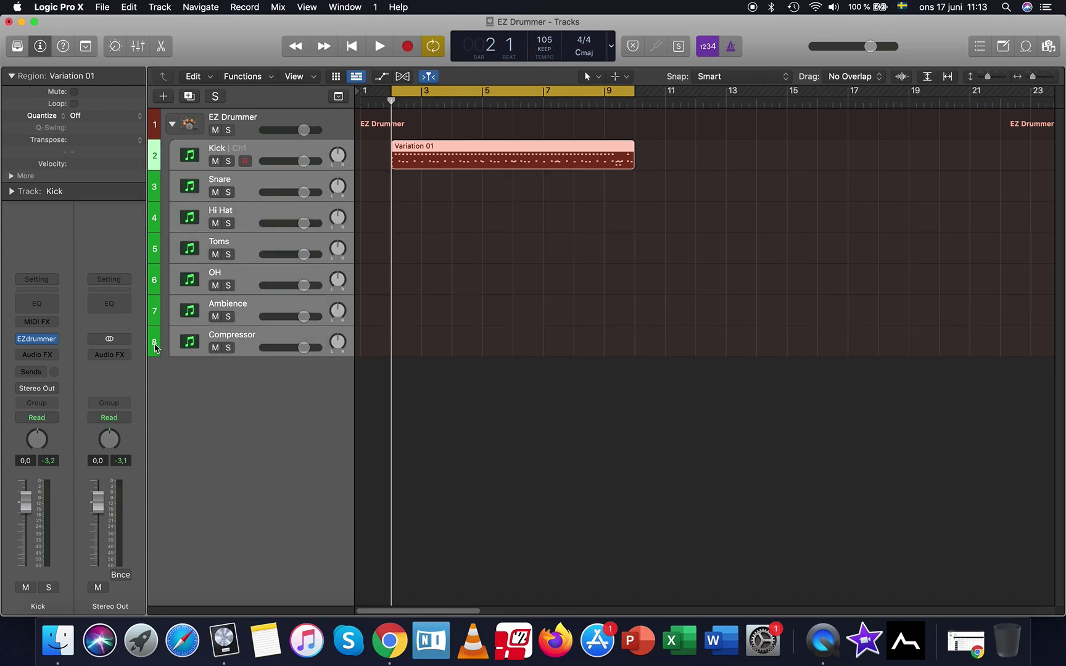
right_click(154, 347)
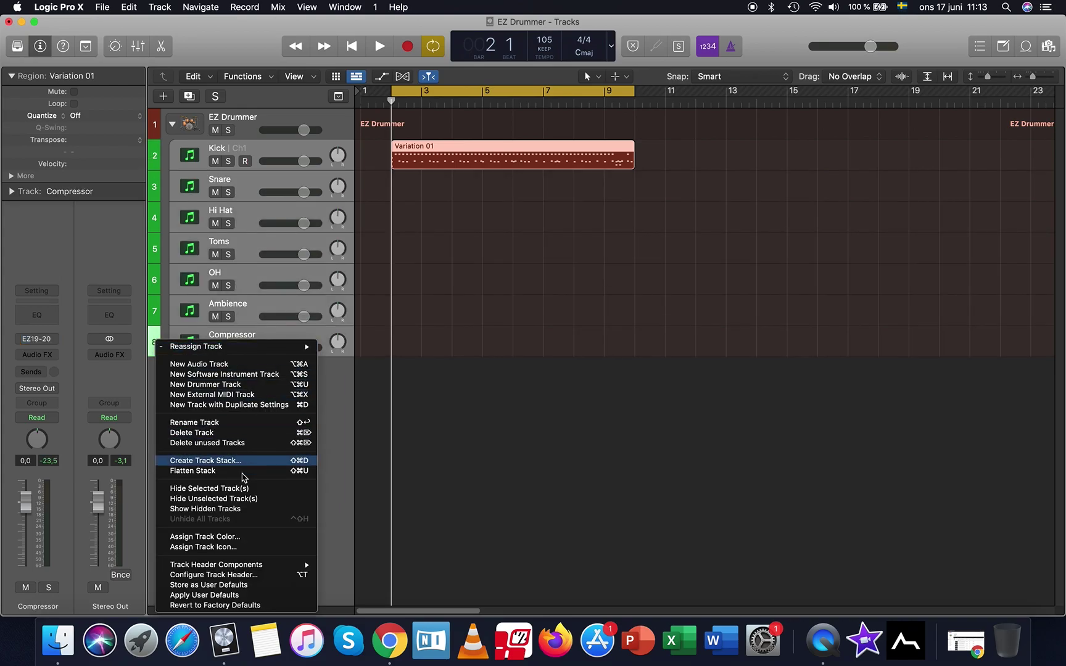
left_click(244, 538)
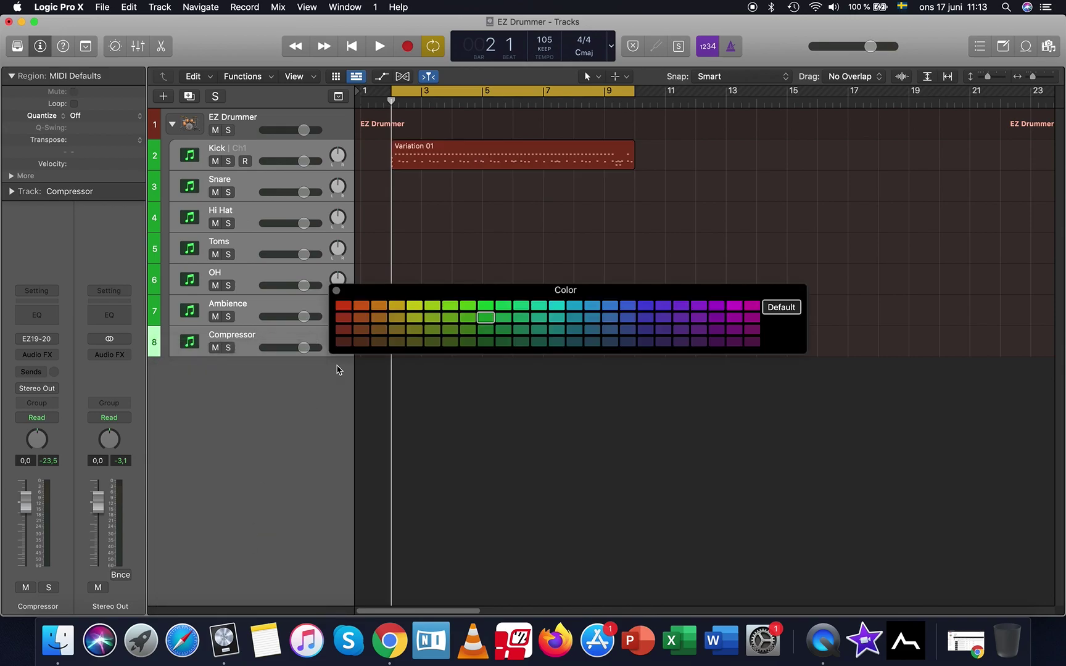
left_click(344, 333)
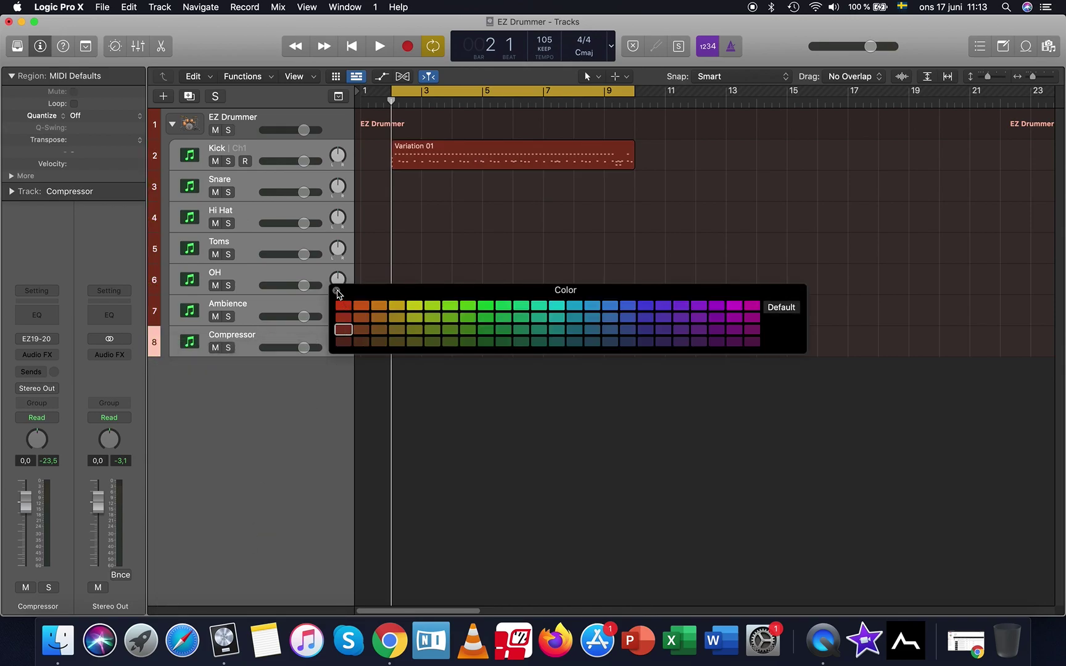
left_click(336, 291)
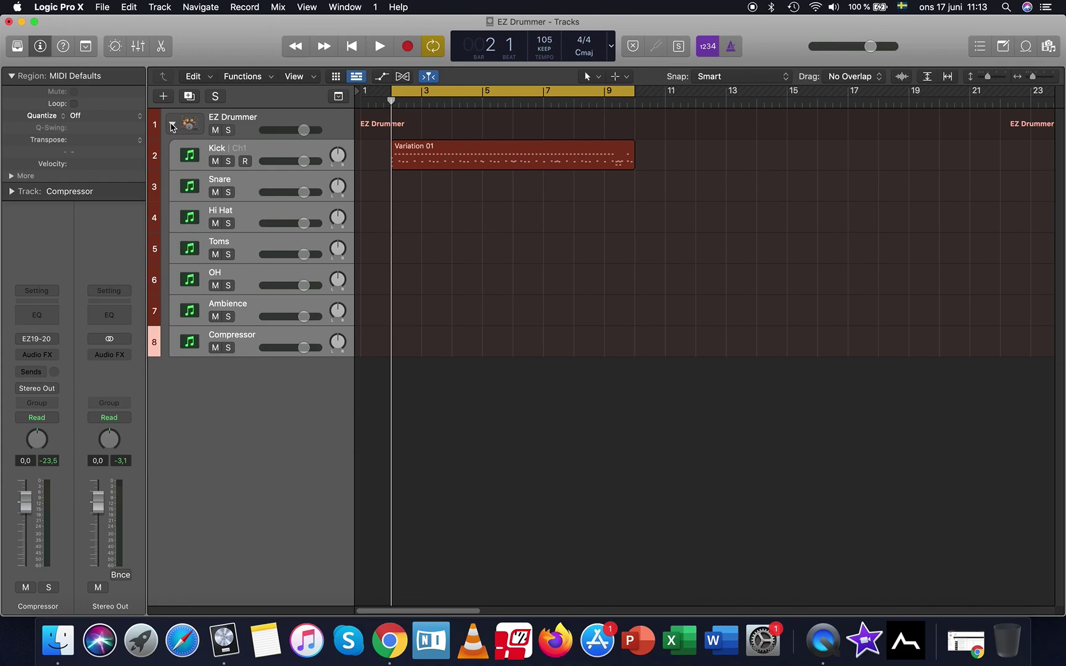
left_click(172, 125)
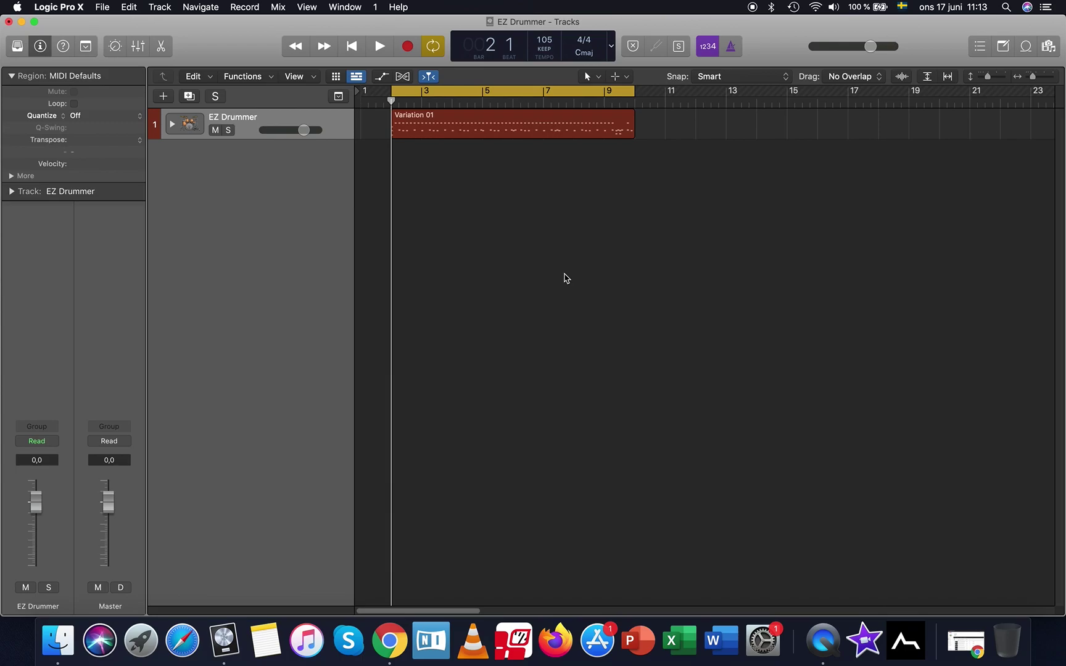
Expand the EZ Drummer stack, solo its Kick track and play the loop to hear the kick channel alone
left_click(173, 125)
left_click(172, 125)
left_click(172, 126)
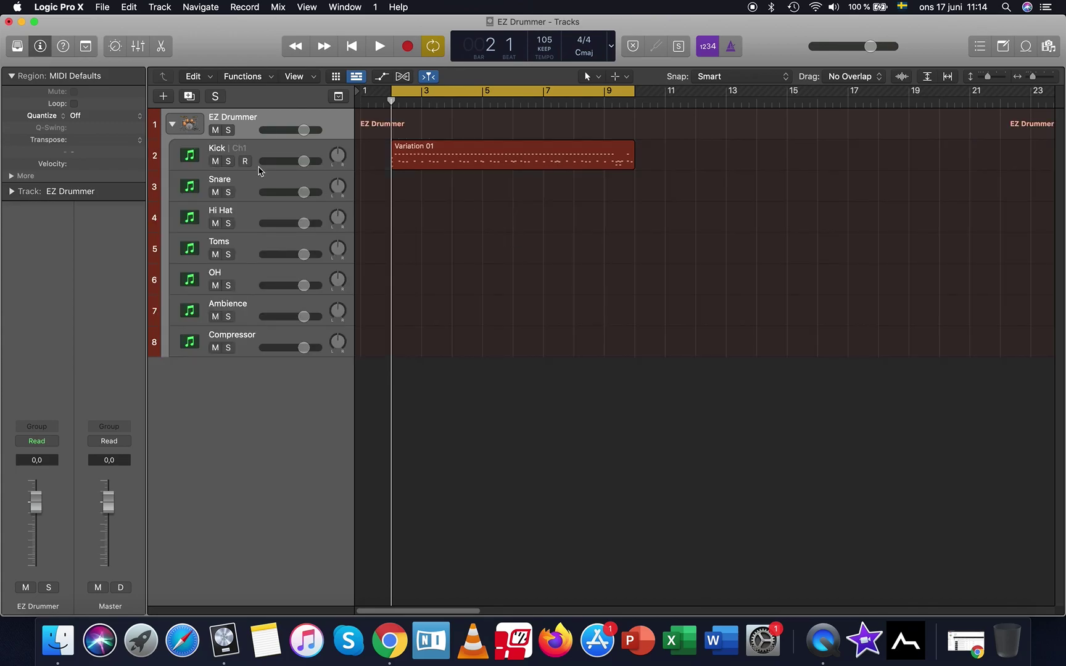
left_click(268, 152)
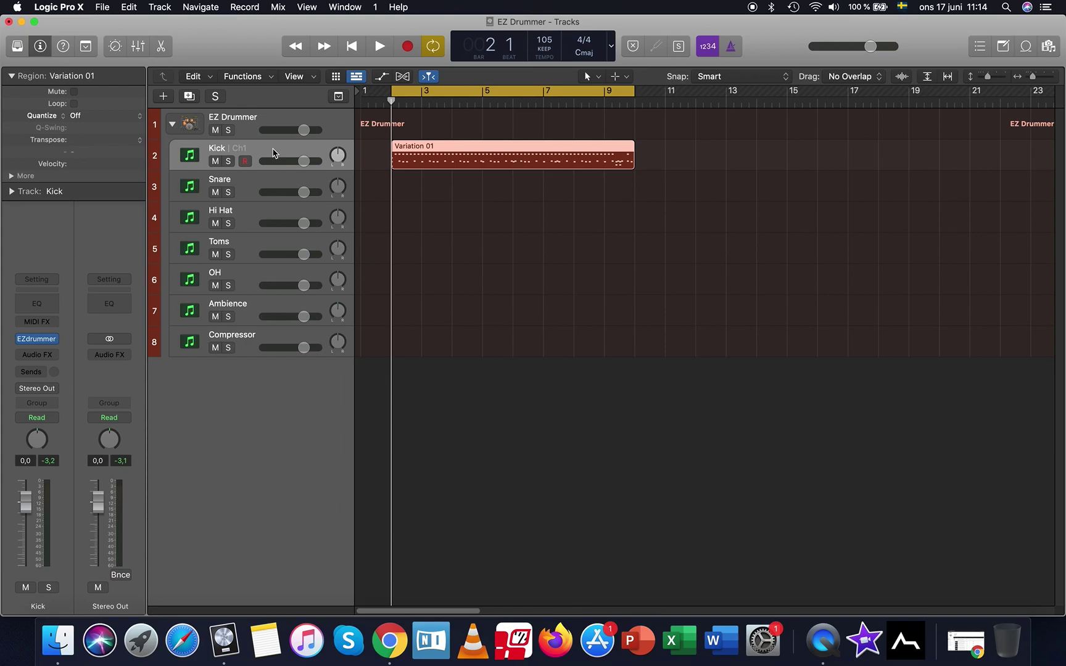
left_click(229, 161)
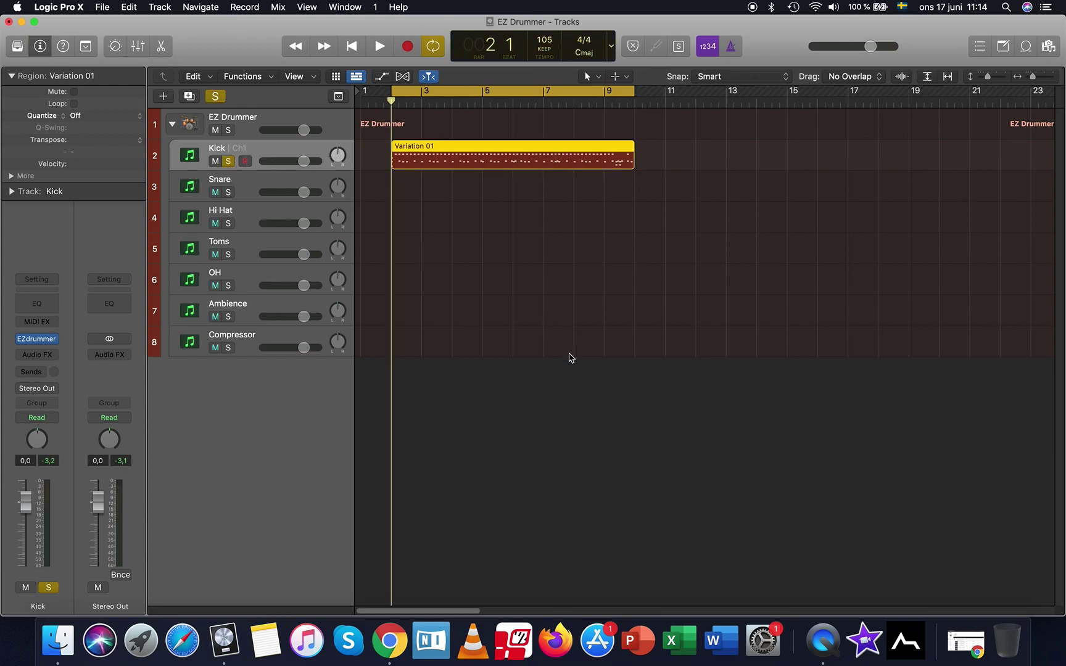
key("space")
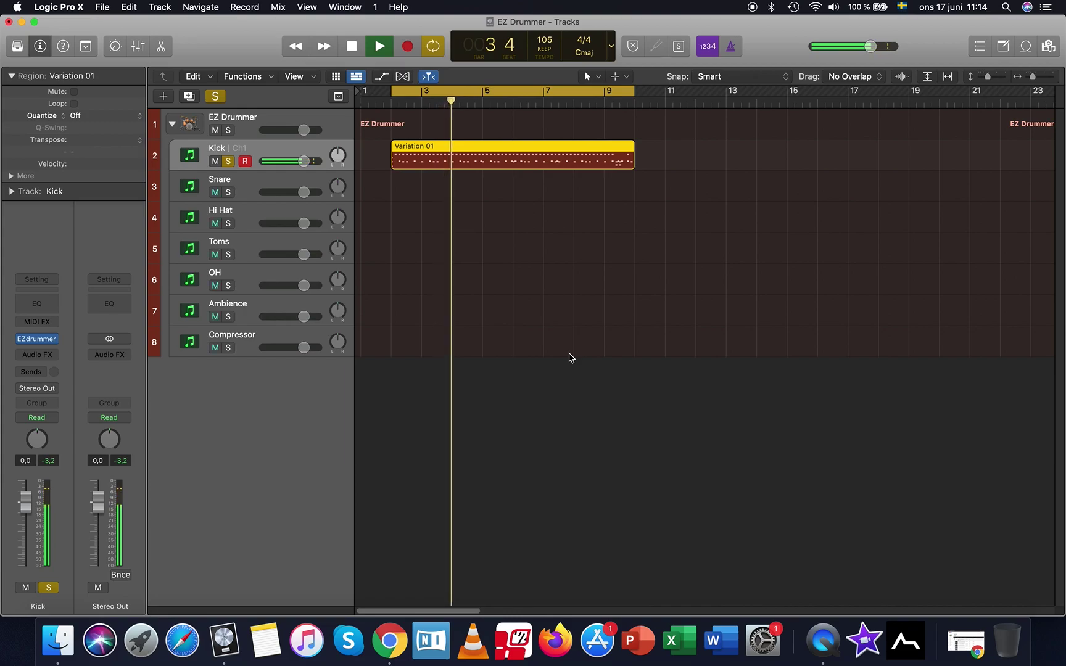
key("space")
key("space")
key("space")
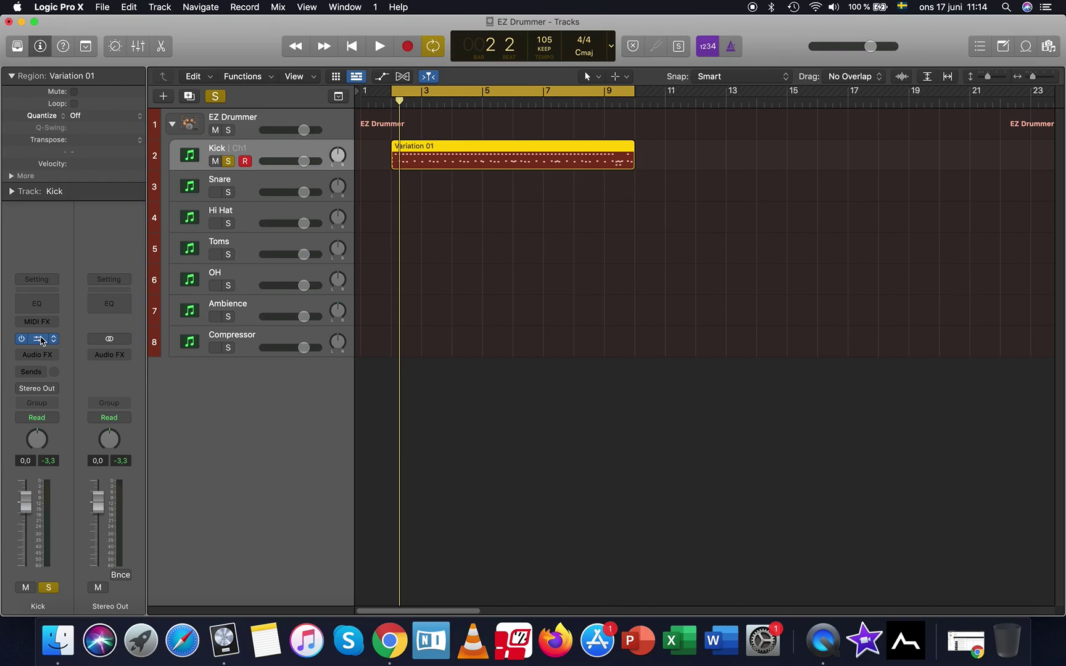
Set the OH and Amb channel levels to Off in the Kick track's EZdrummer mixer and close the plug-in window
left_click(41, 341)
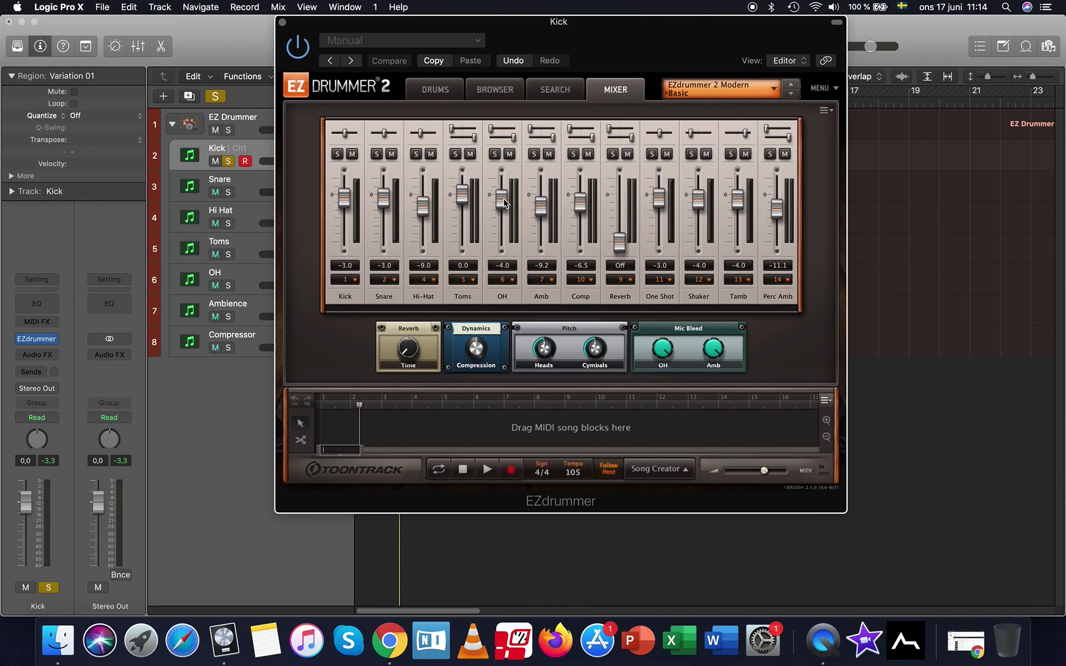
left_click_drag(503, 201, 505, 263)
left_click_drag(541, 212, 541, 246)
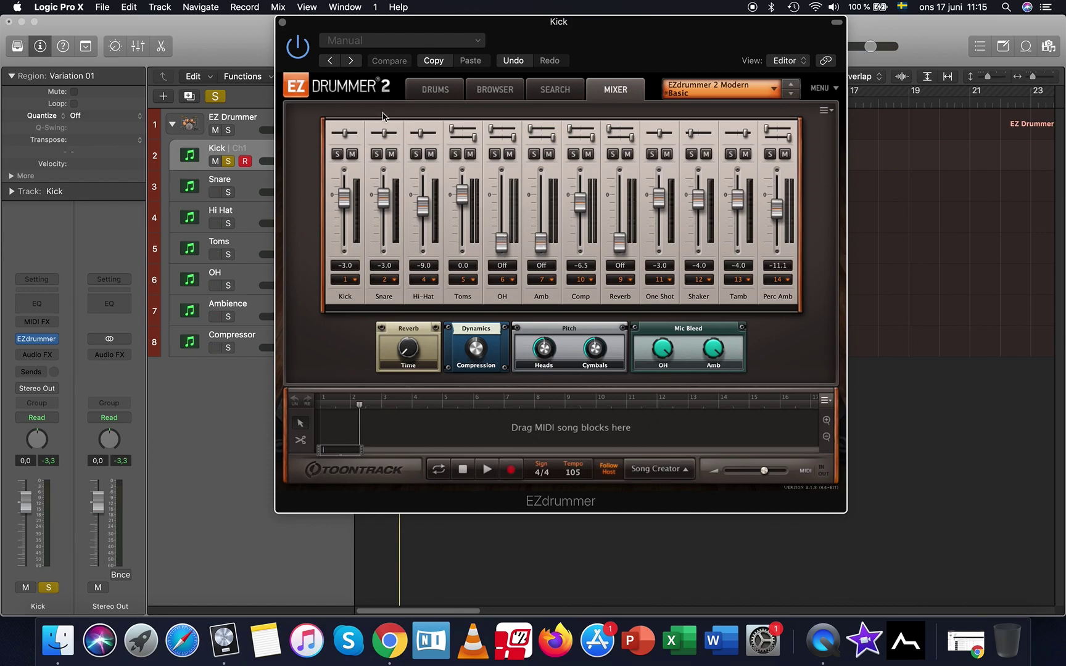
left_click(283, 23)
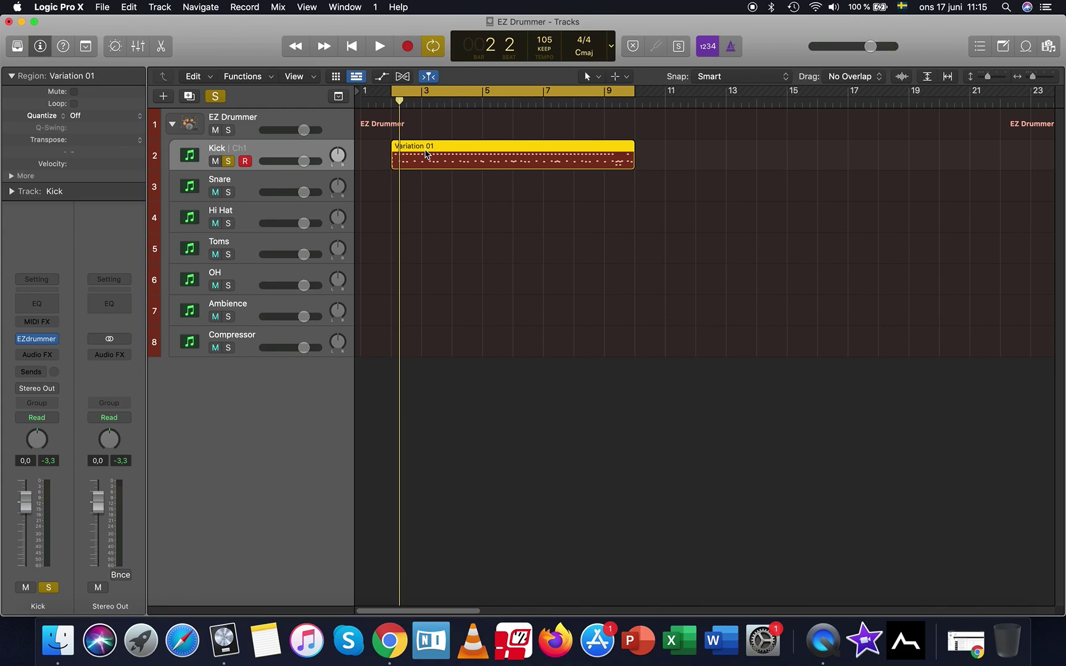
Bounce the Variation 01 region in place to a new track with the name Kick
right_click(425, 151)
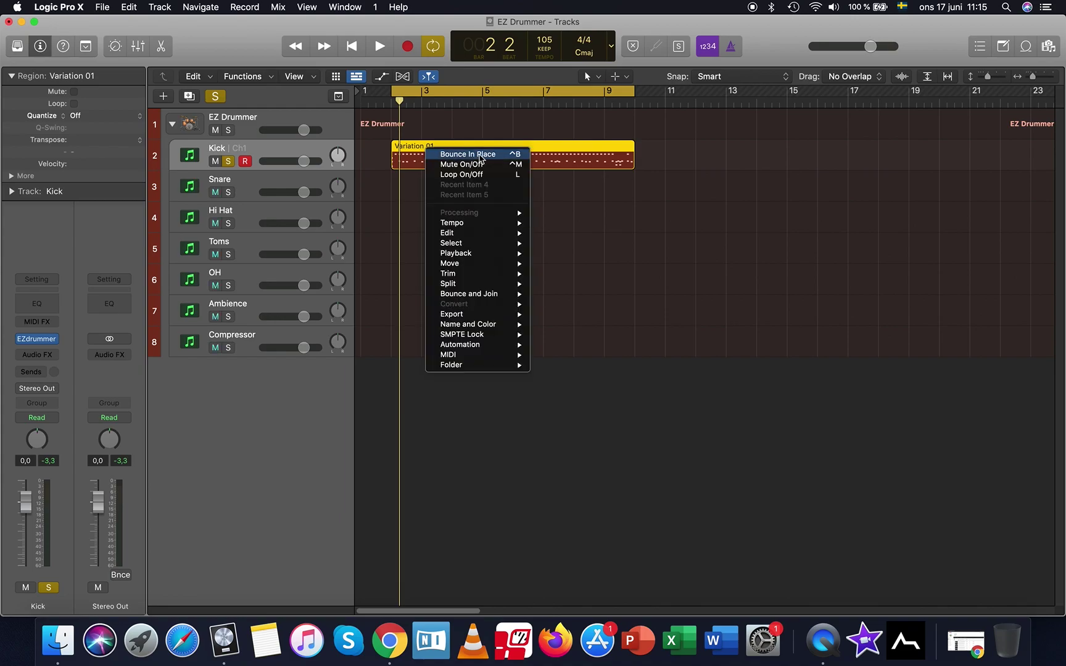
left_click(481, 155)
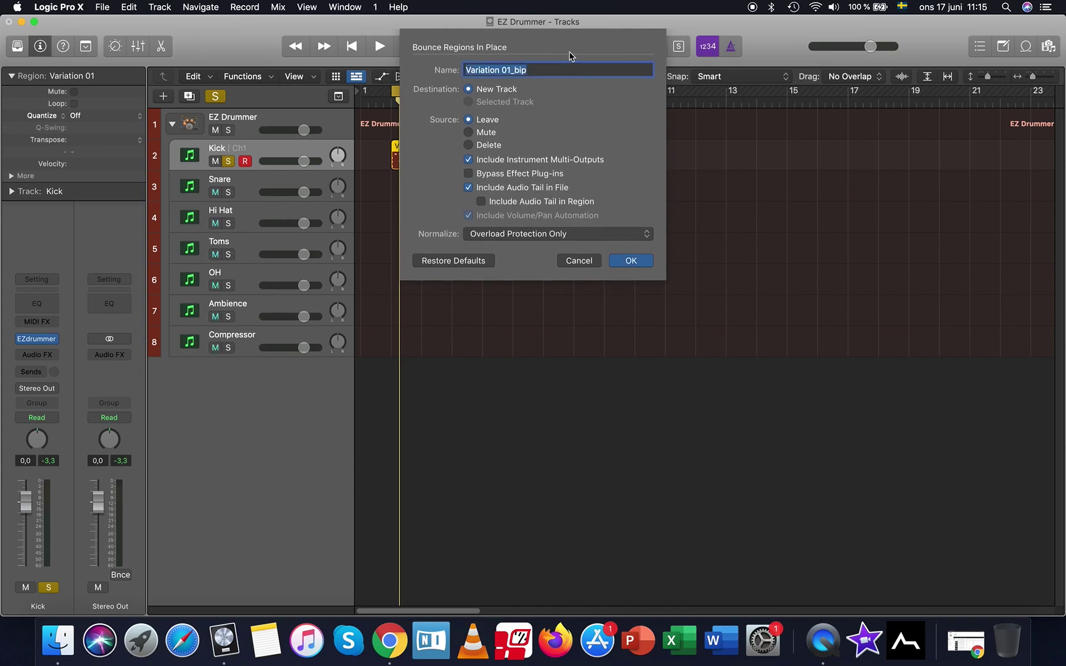
type("Kick")
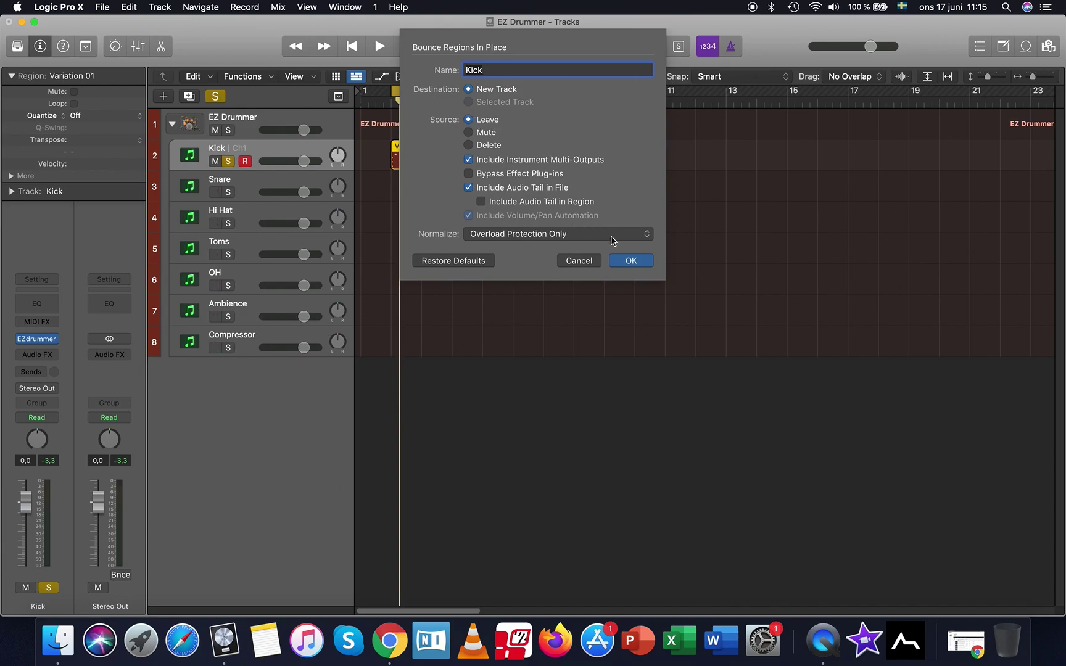
left_click(632, 261)
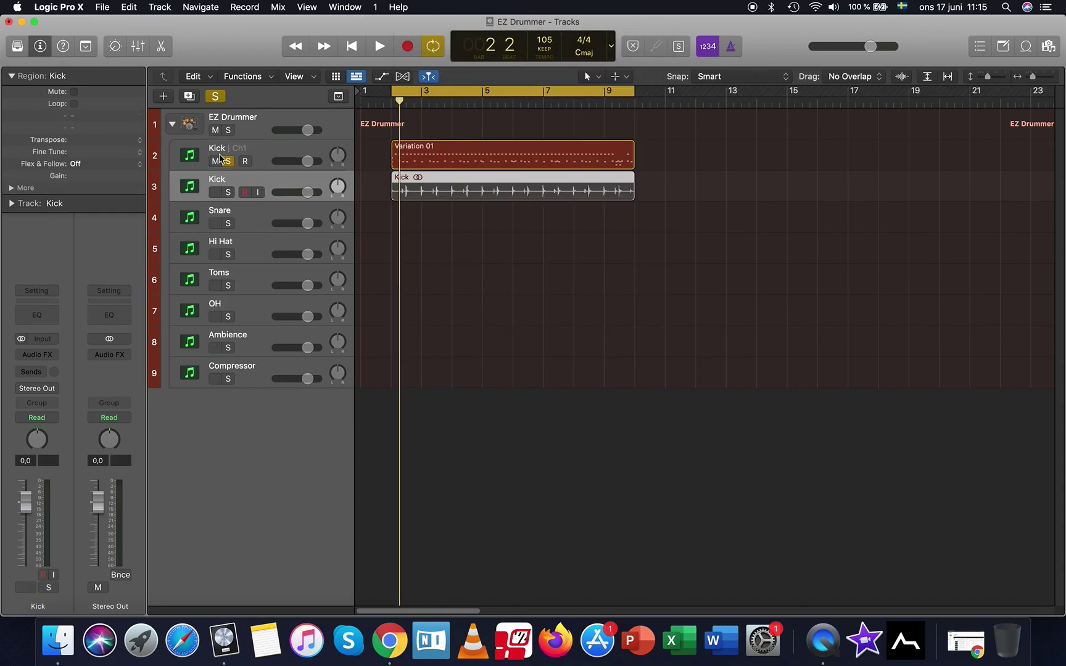
Unsolo the instrument Kick track, audition the bounced Kick audio track soloed and clear its solo
left_click(228, 163)
left_click(228, 193)
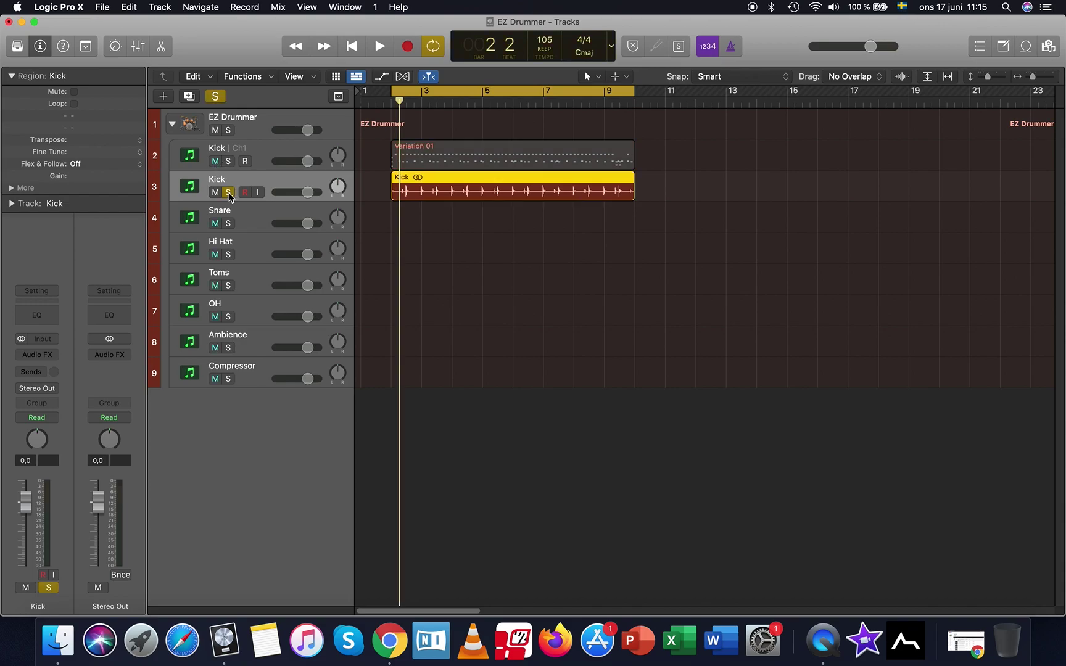
key("space")
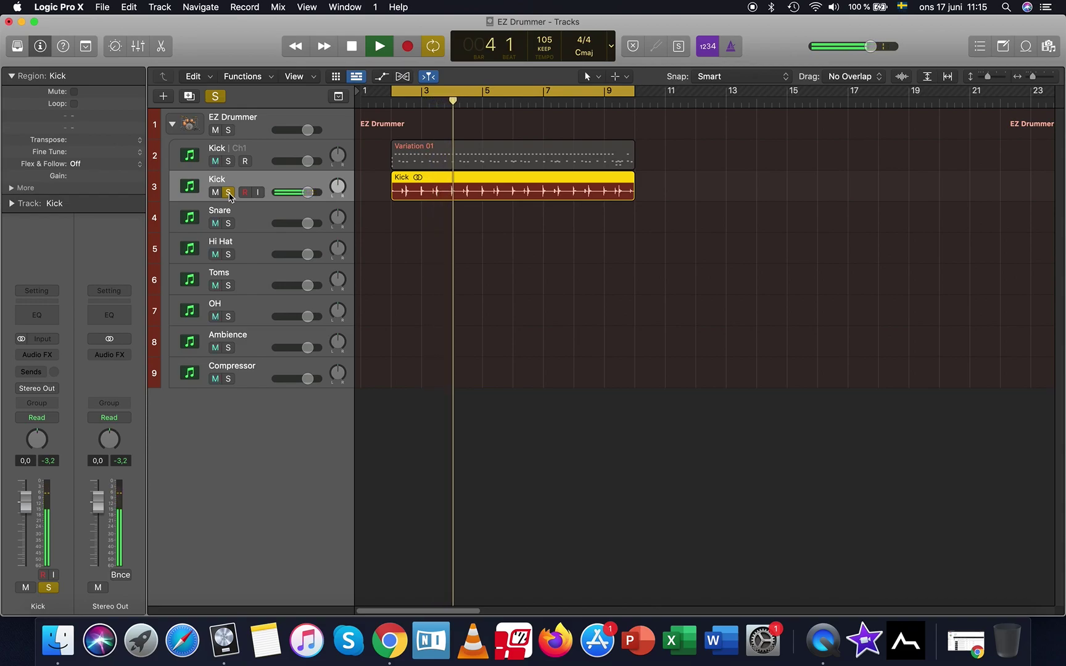
key("space")
left_click(229, 192)
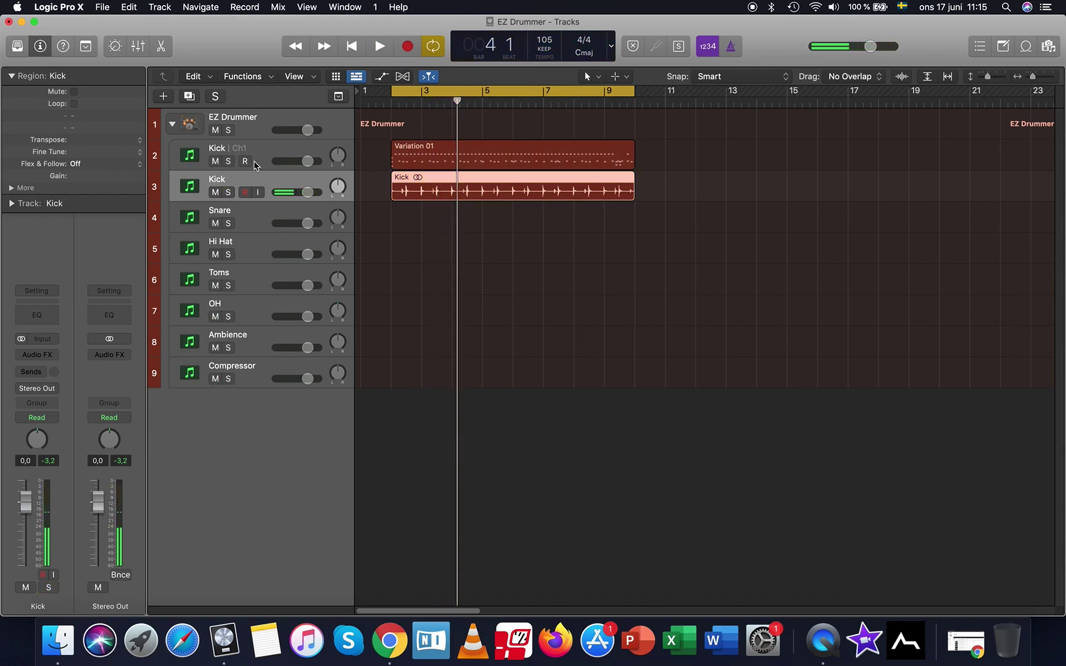
Insert a stereo Gain plug-in with Mono on in the bounced Kick track, close it and play the arrangement
left_click(52, 355)
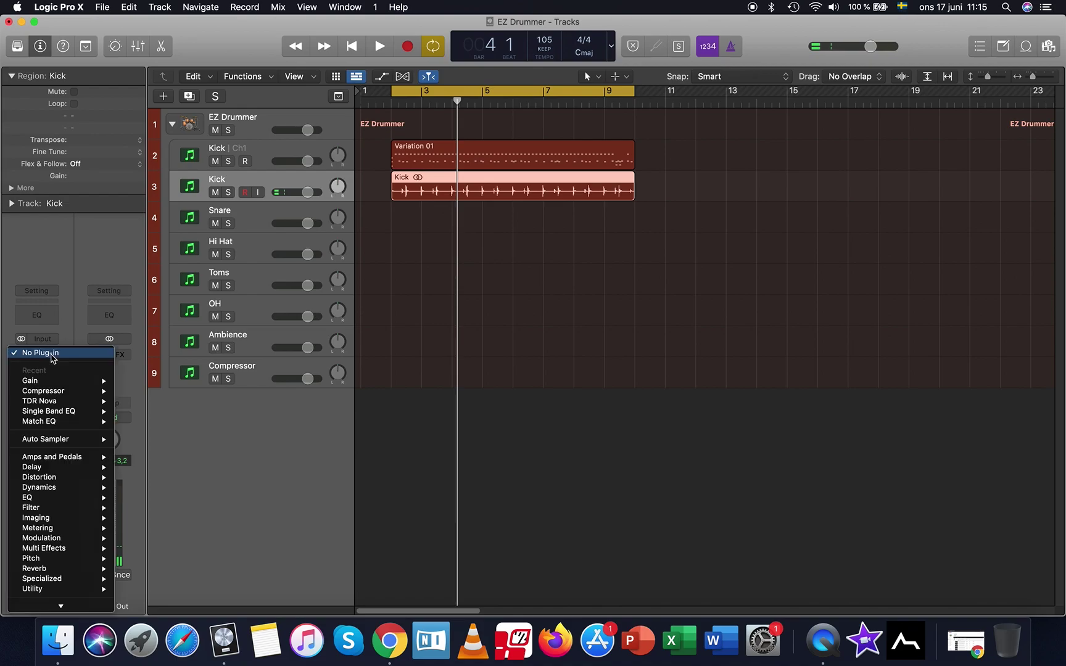
mouse_move(62, 382)
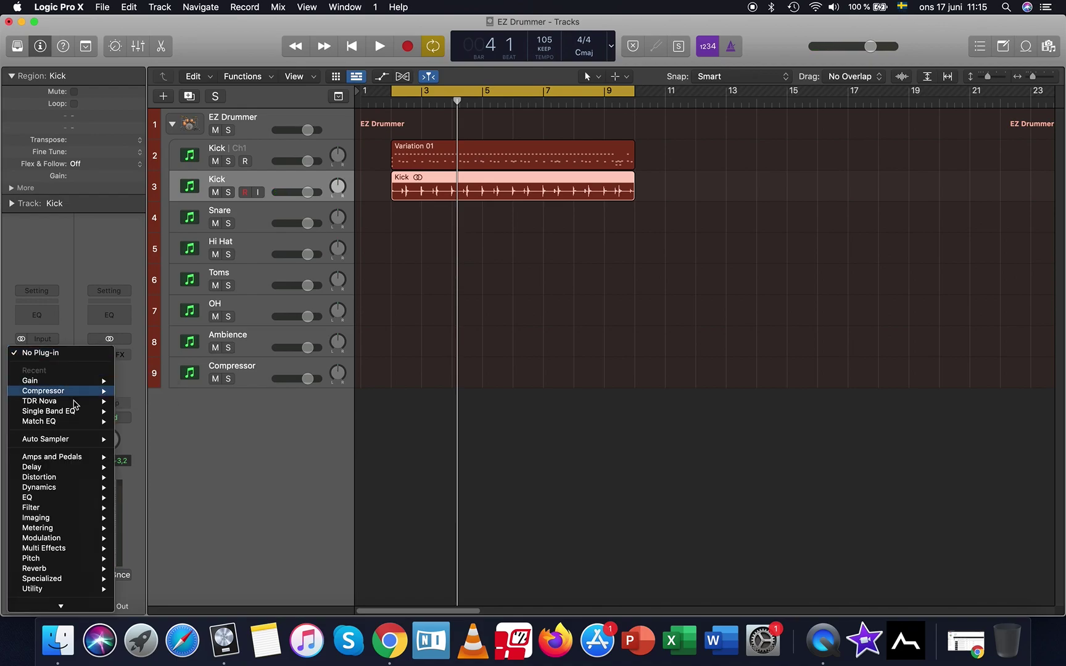
mouse_move(62, 589)
mouse_move(161, 586)
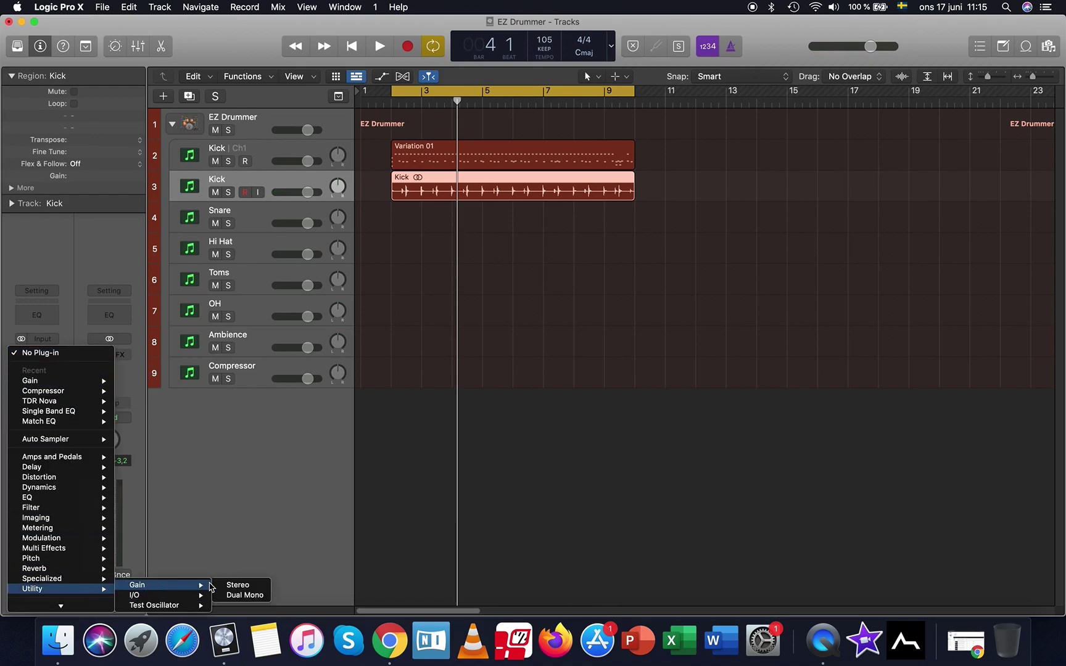
left_click(250, 585)
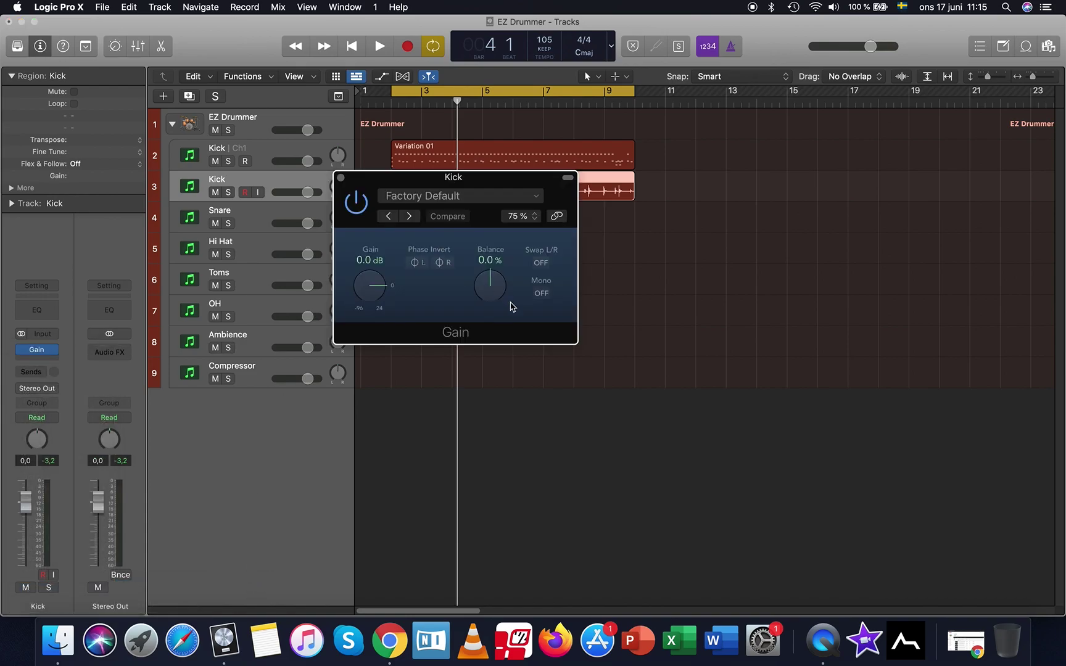
left_click(542, 293)
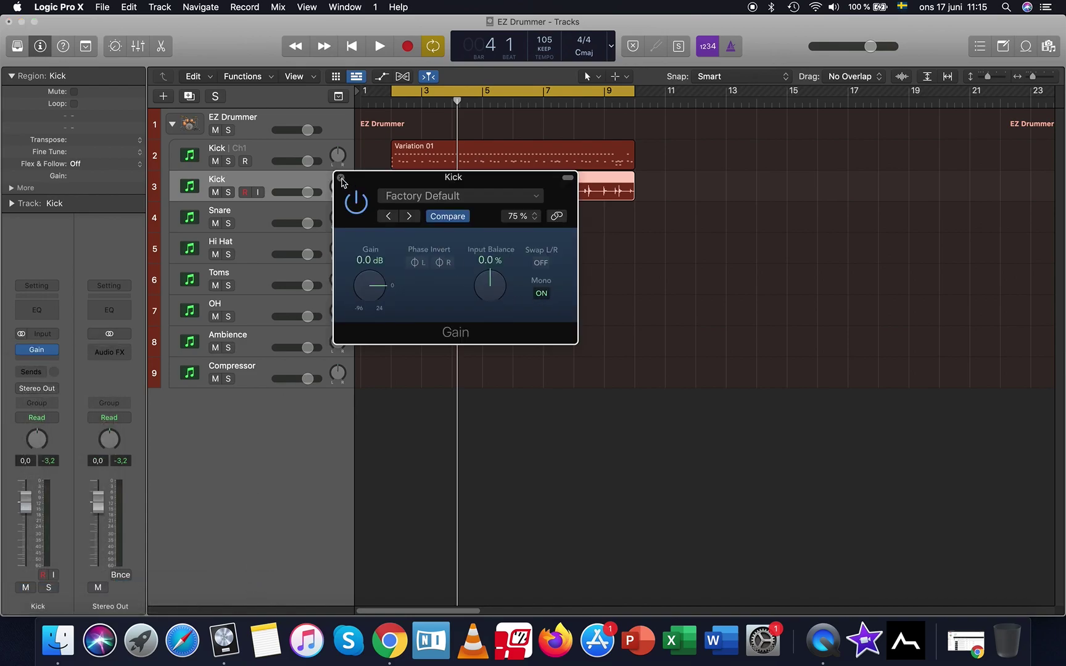
left_click(340, 178)
key("space")
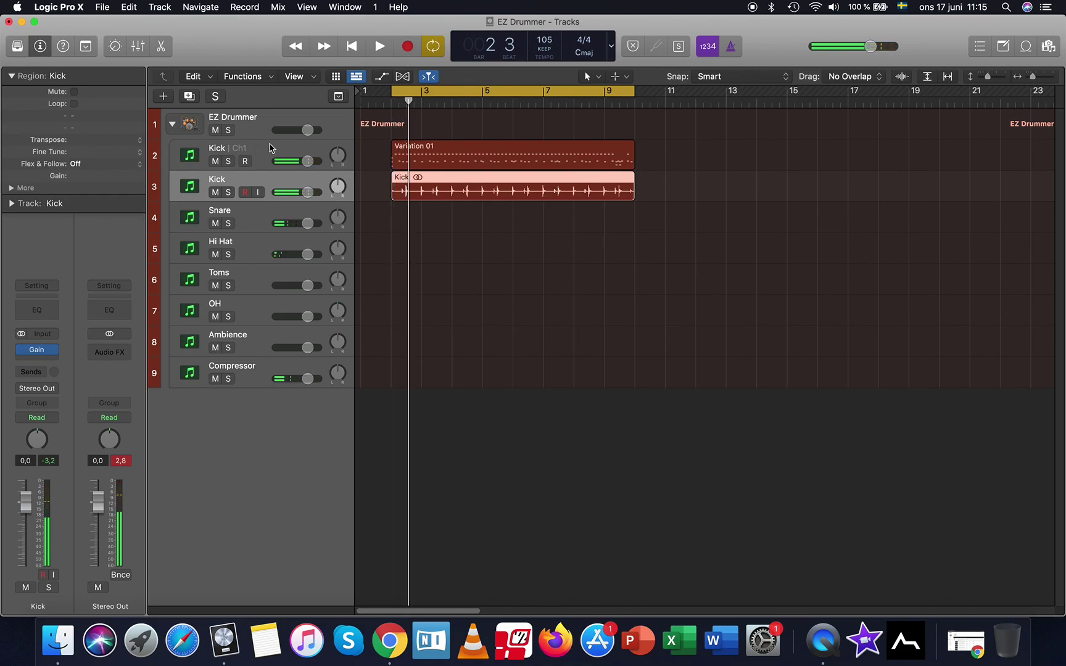
Open the Variation 01 MIDI region in the Piano Roll and enlarge the editor to show its drum notes
left_click(481, 150)
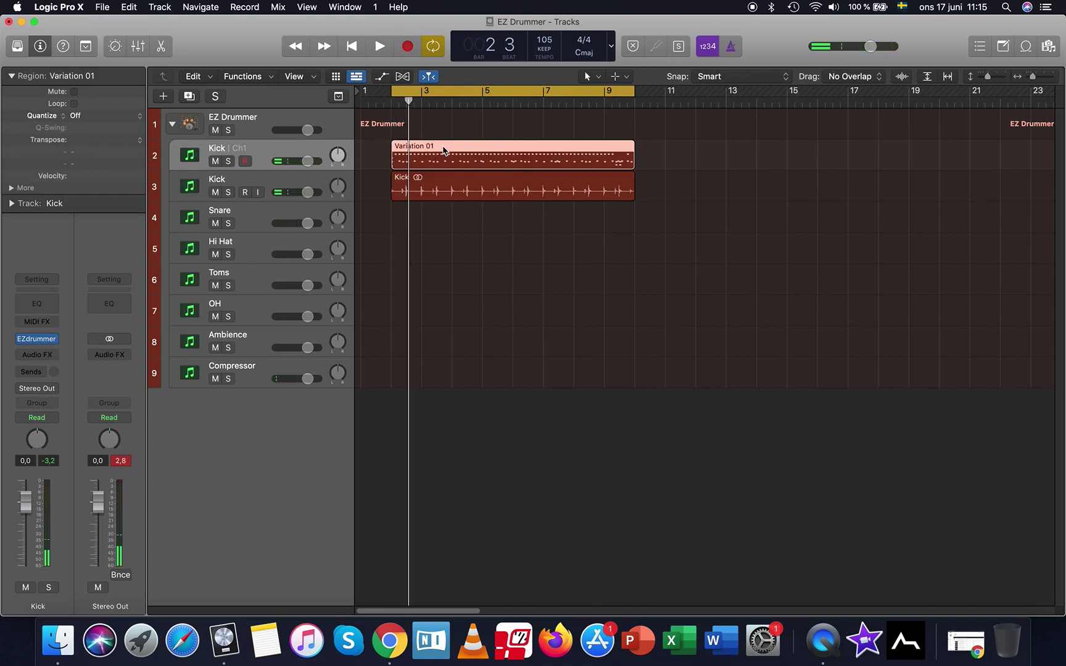
double_click(443, 148)
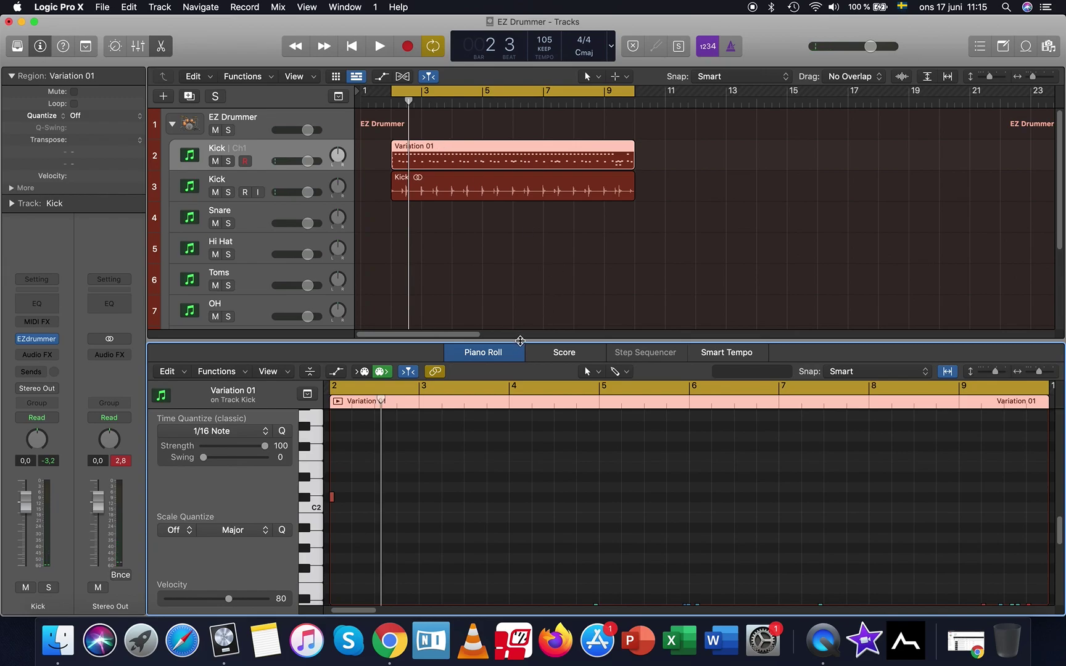
left_click_drag(519, 340, 520, 137)
scroll(482, 316, "down", 5)
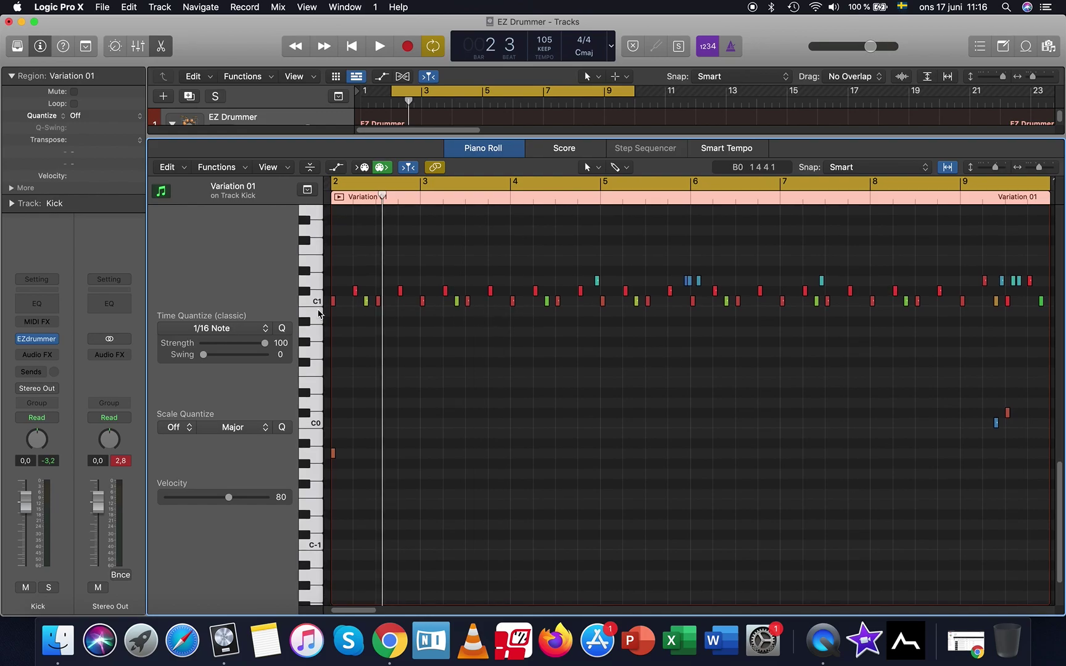
Delete all the C1 kick notes from the Variation 01 region
left_click(334, 301)
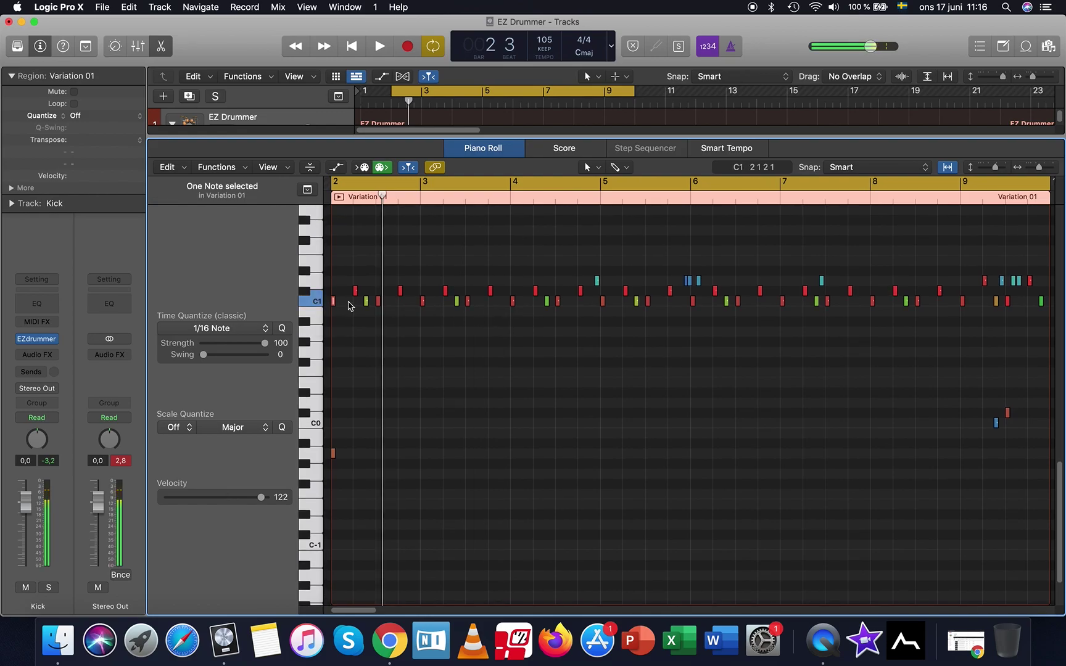
scroll(754, 357, "right", 2)
left_click_drag(1041, 171, 1037, 171)
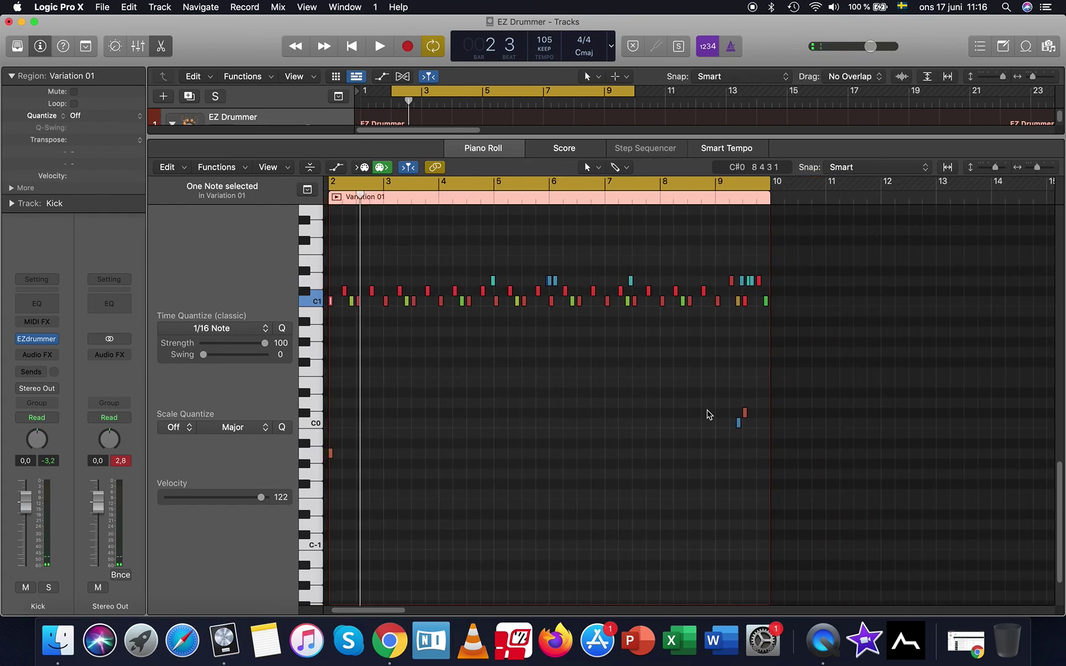
scroll(707, 414, "left", 4)
left_click_drag(839, 305, 377, 326)
key("Delete")
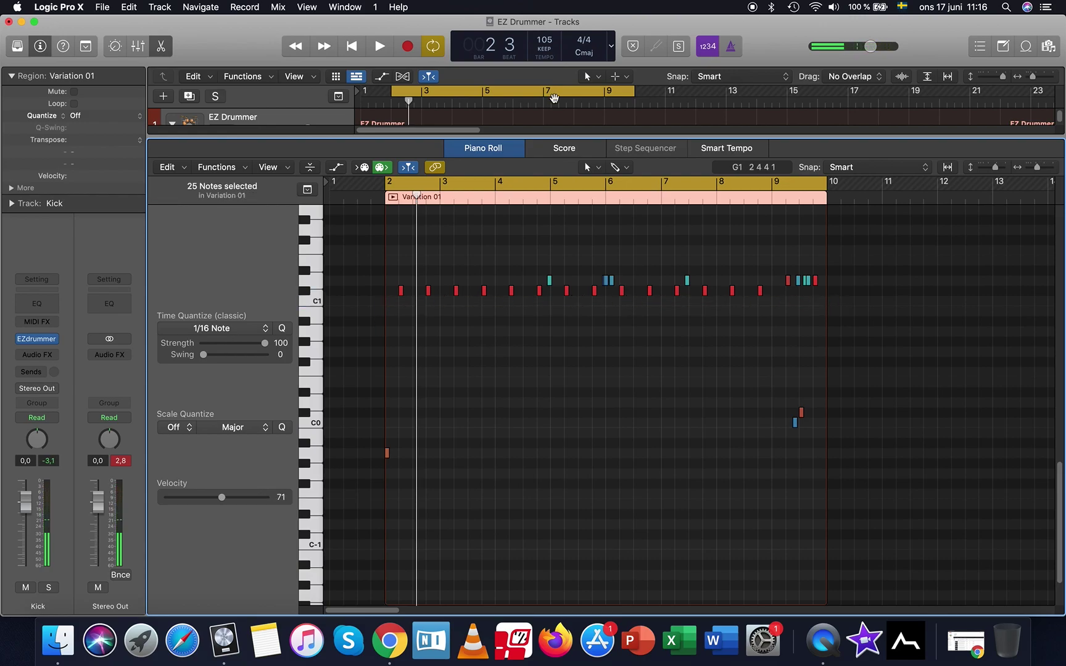
Close the Piano Roll, set EZdrummer's OH fader to about -6.1 and Amb fader to about -12.2, and play the arrangement
double_click(539, 137)
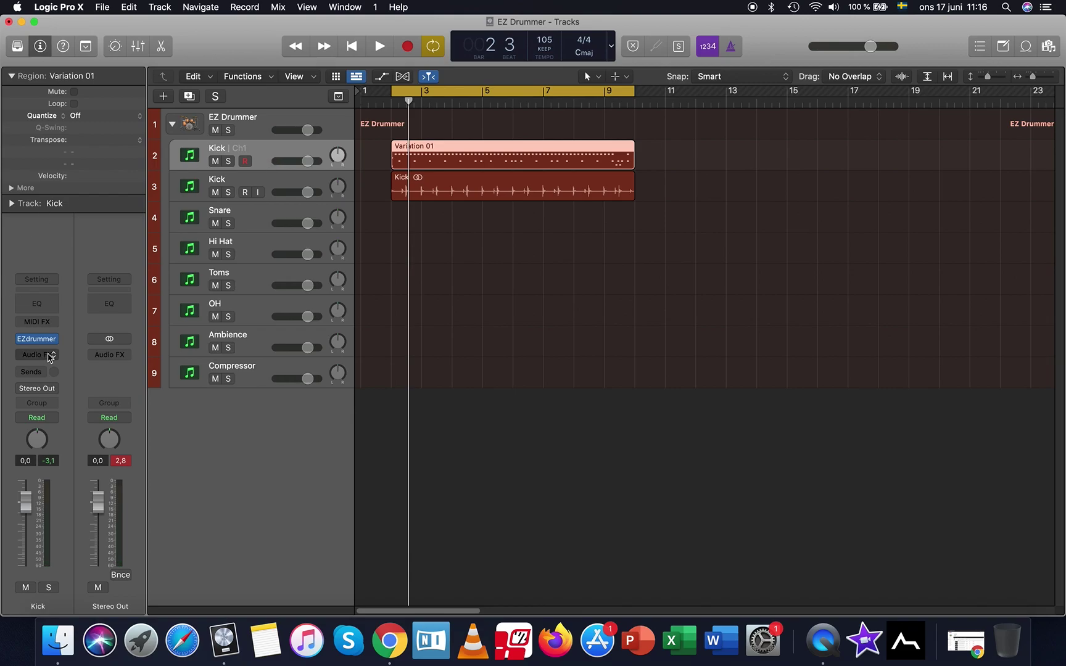
left_click(39, 344)
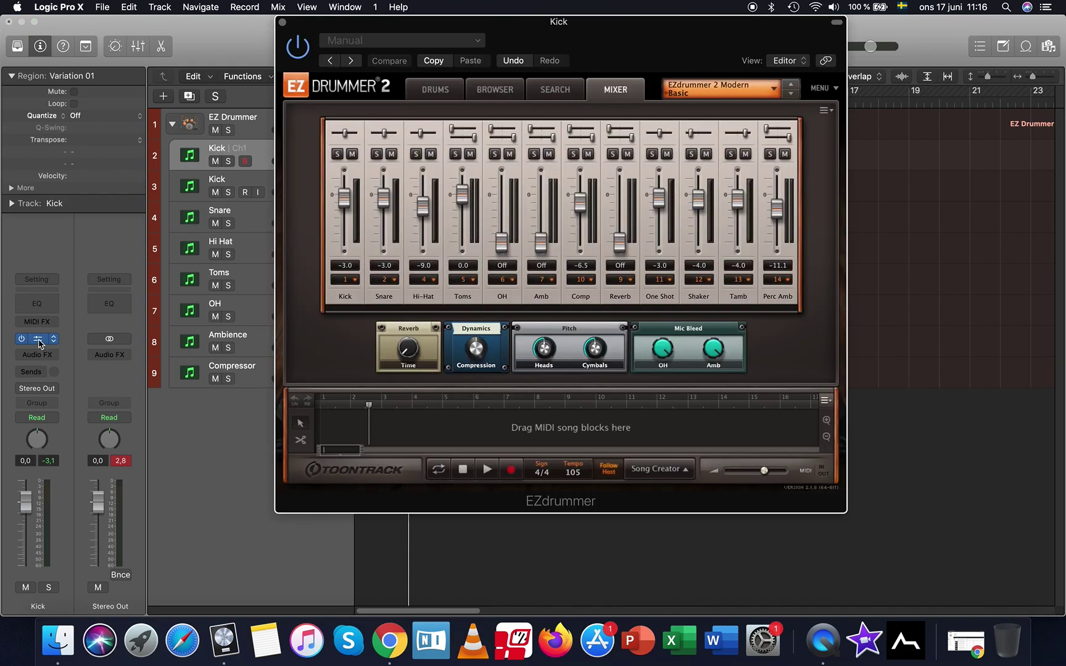
left_click_drag(501, 240, 504, 208)
left_click_drag(543, 245, 543, 213)
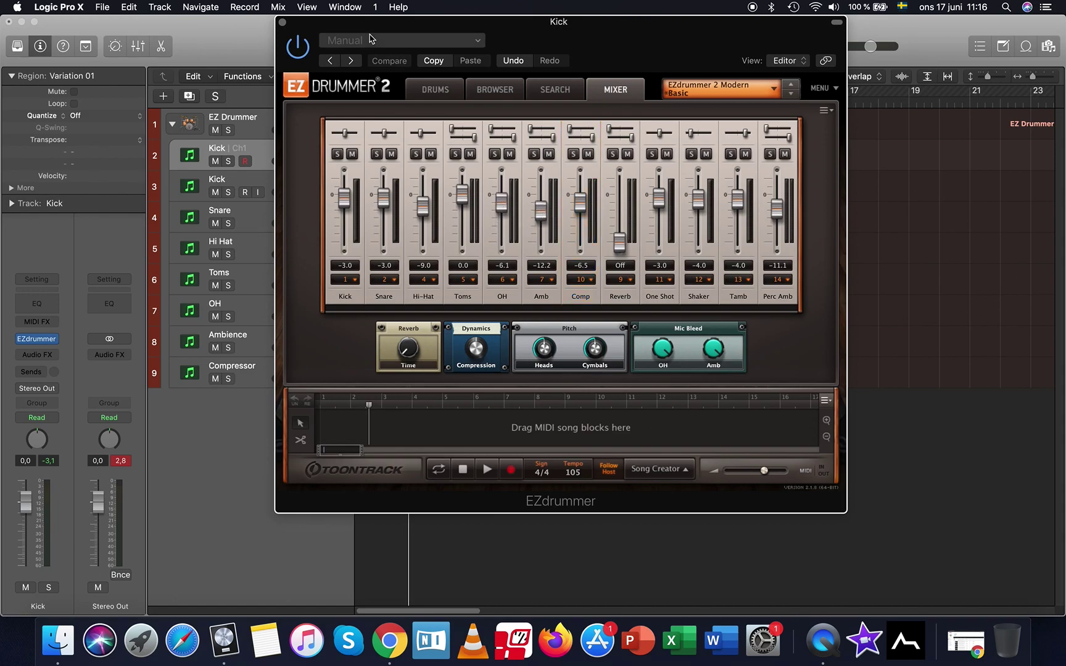
left_click(282, 22)
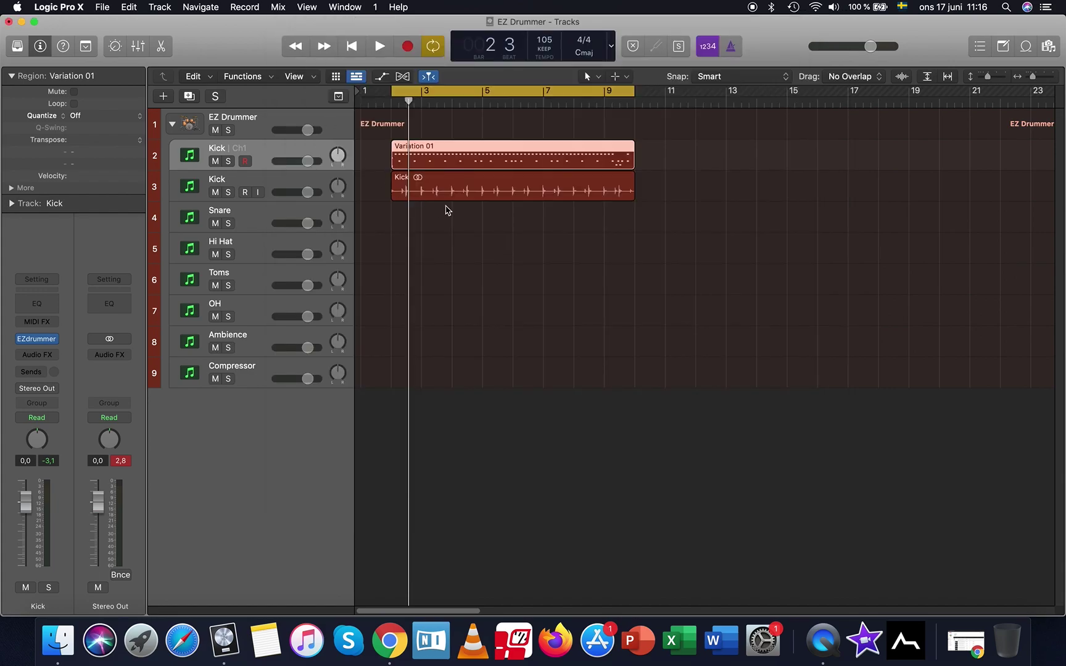
key("space")
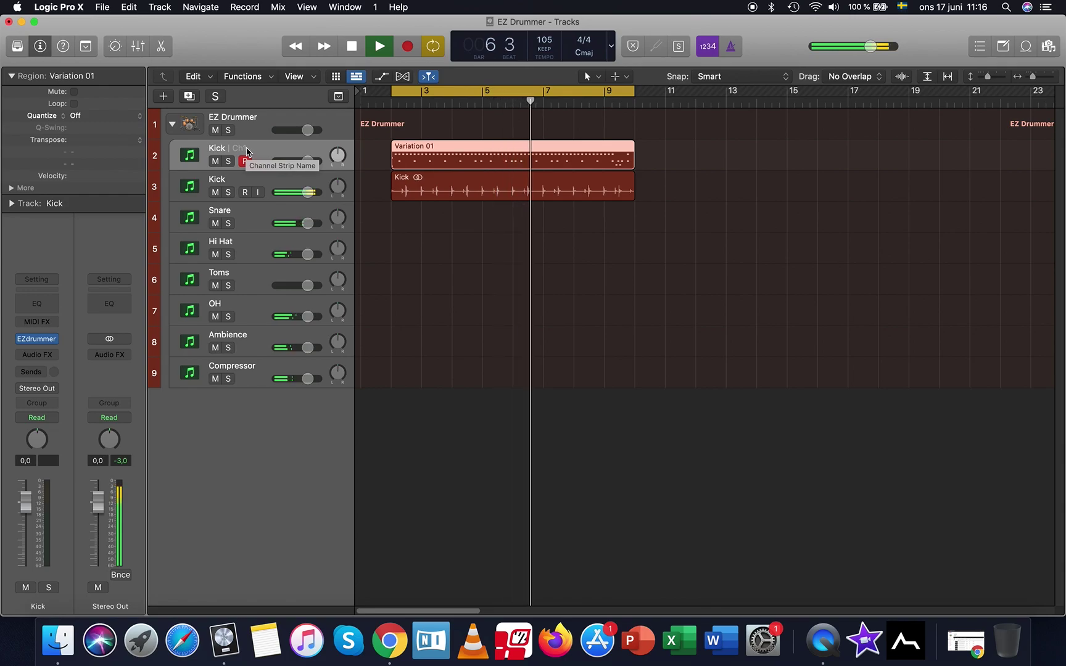
key("space")
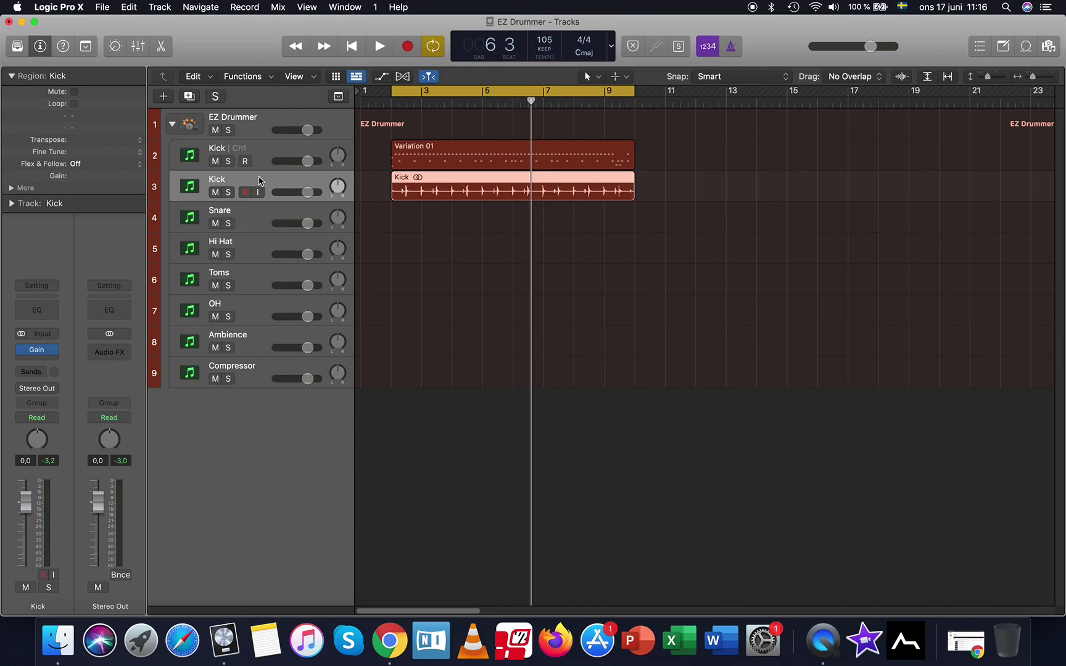
Move the bounced Kick audio track out of the EZ Drummer stack and place it above the collapsed stack
left_click_drag(275, 182, 258, 444)
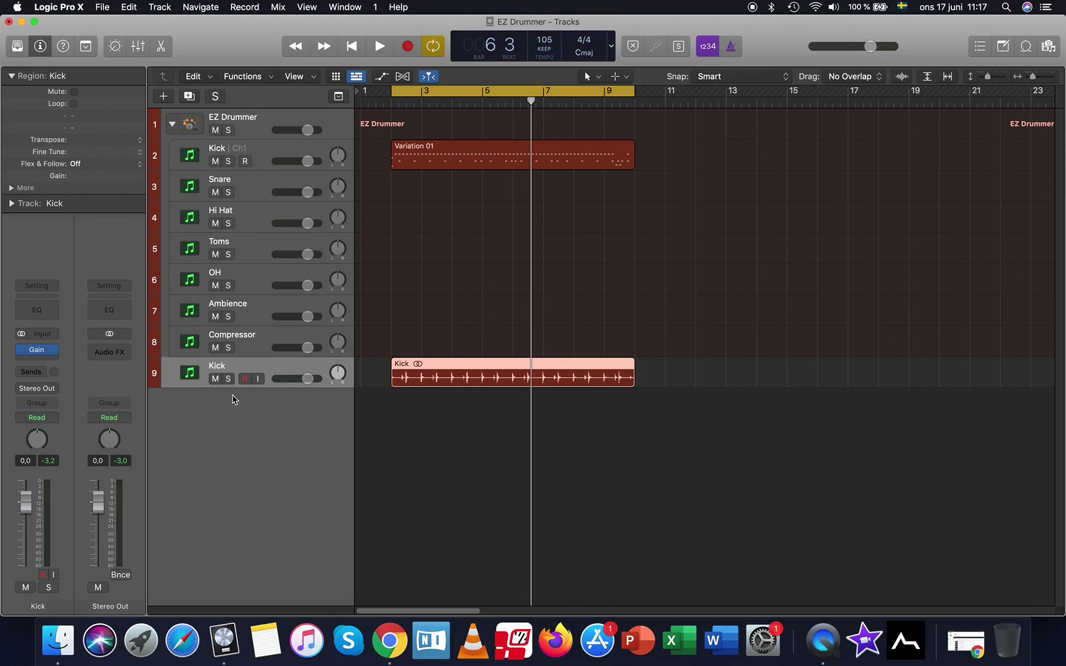
left_click(173, 124)
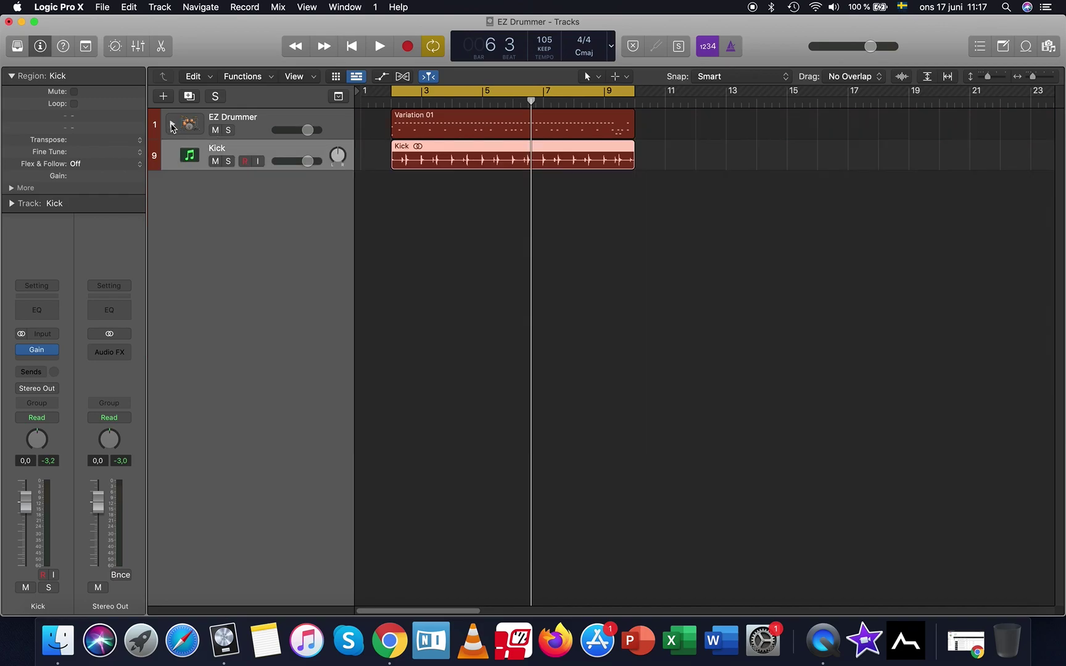
left_click(173, 124)
left_click(172, 124)
left_click_drag(281, 155, 278, 121)
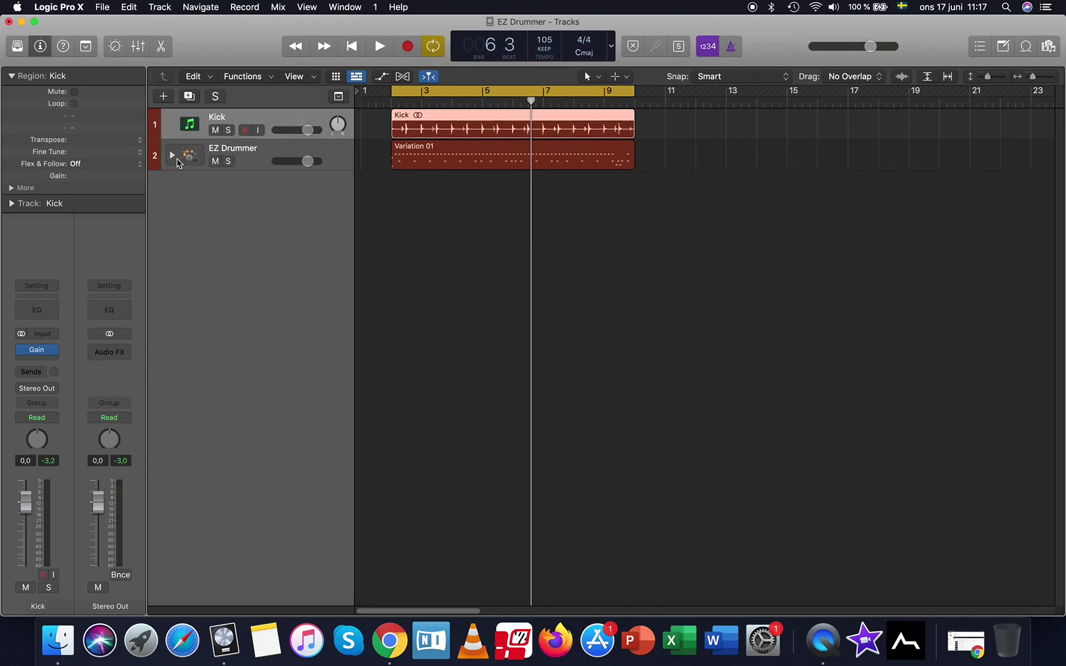
Rename the instrument Kick track inside the EZ Drummer stack to Nothing and collapse the stack
left_click(172, 156)
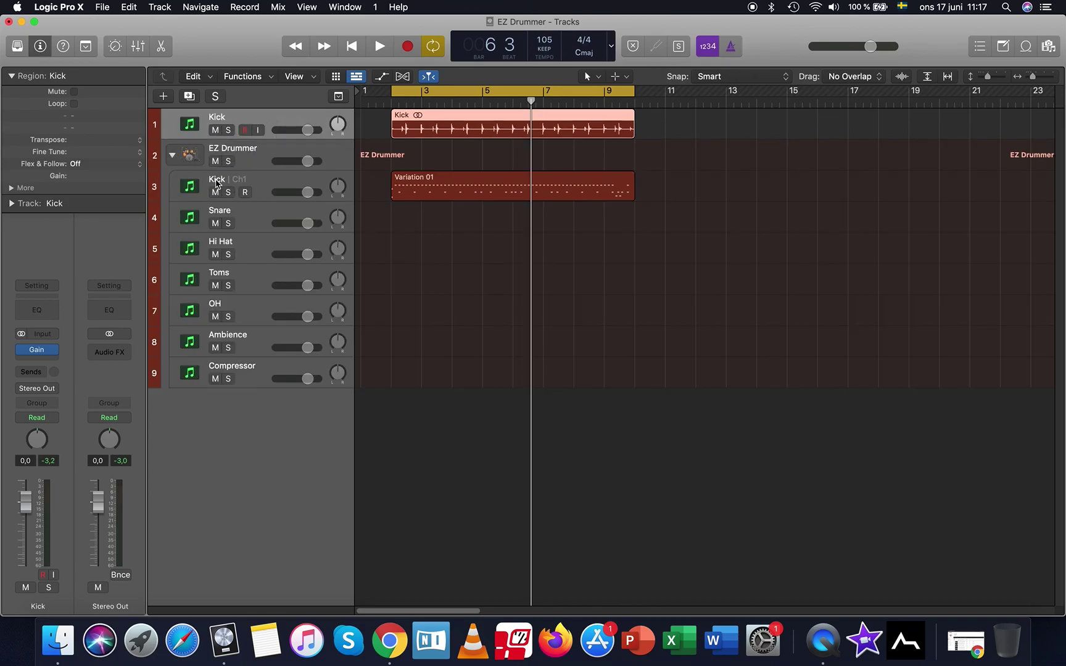
double_click(227, 180)
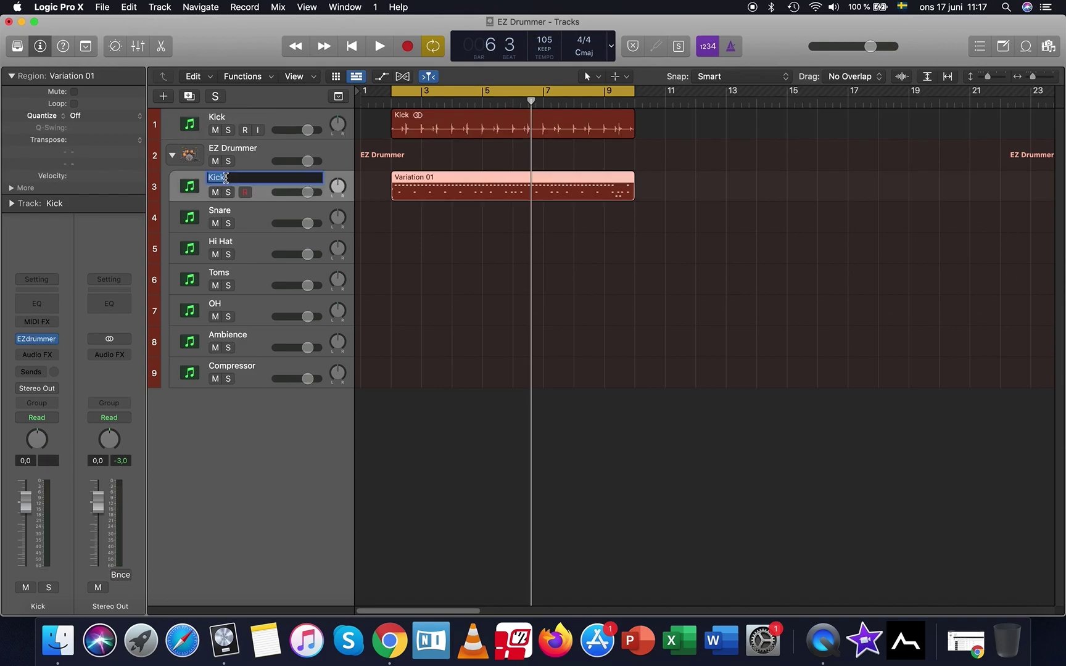
type("Not")
key("Return")
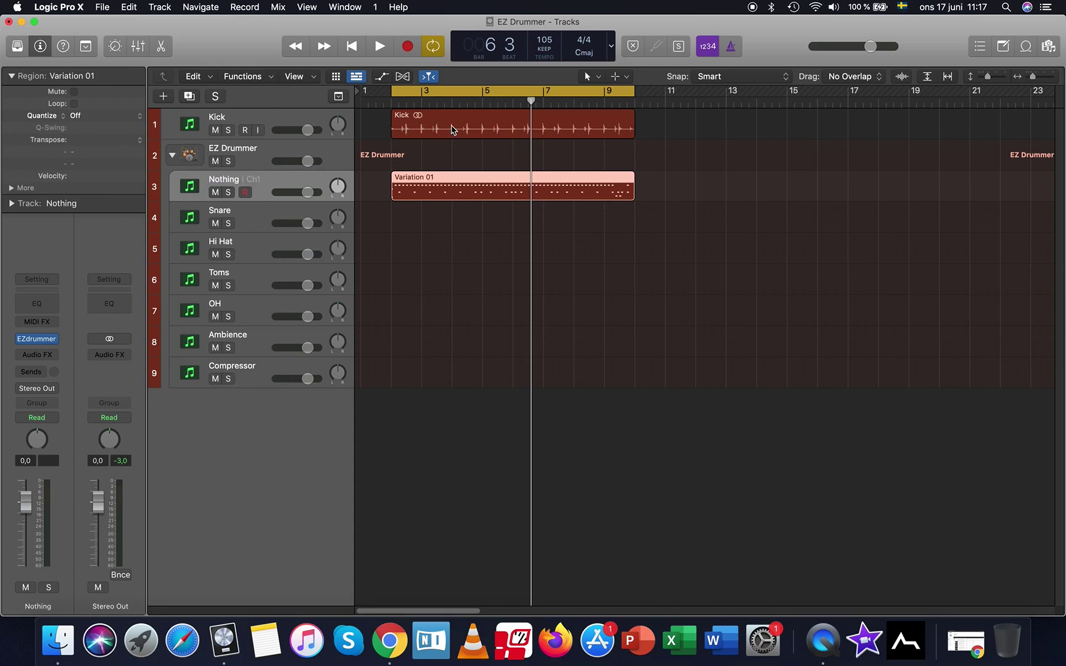
left_click(173, 156)
left_click(268, 117)
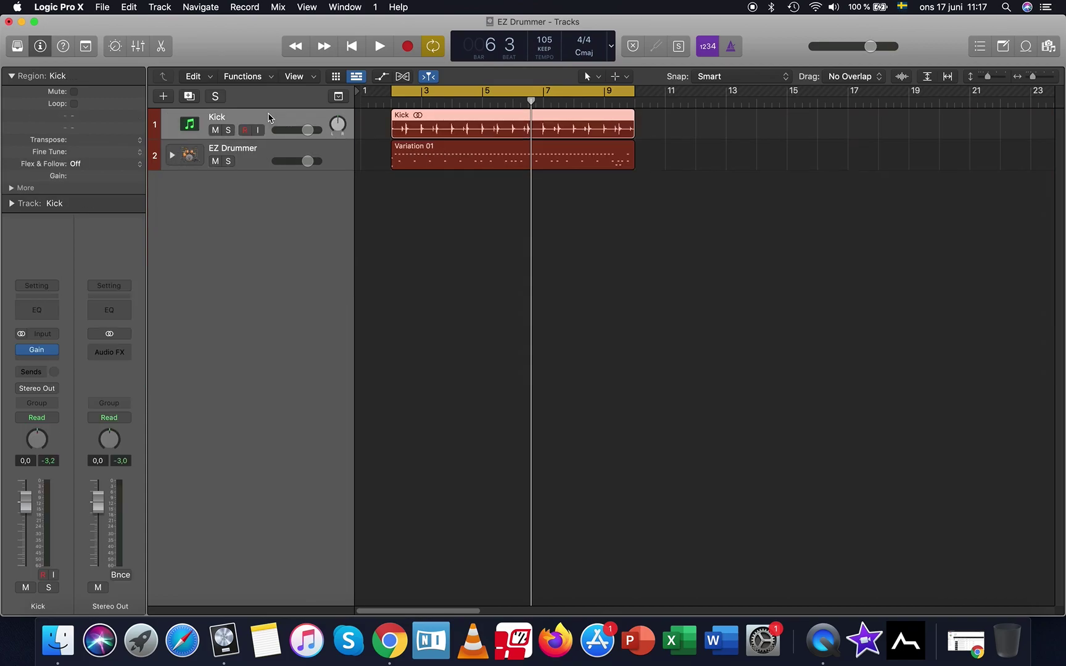
double_click(253, 203)
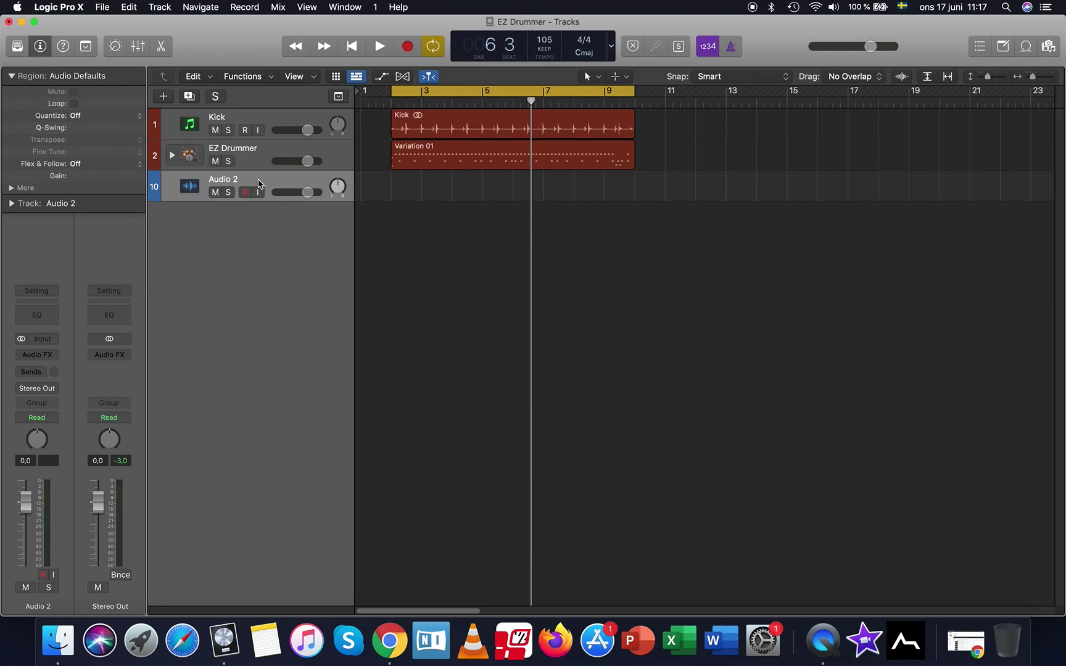
key("super+BackSpace")
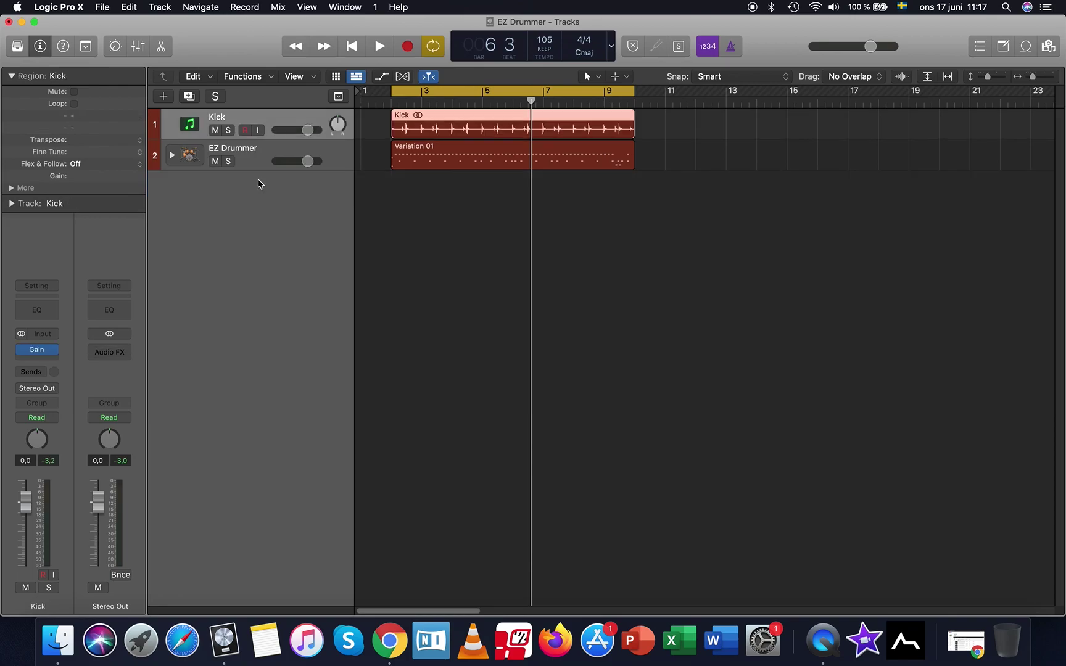
Add a software instrument track below the EZ Drummer stack and assign it the same dark red color as the drums
left_click(257, 148)
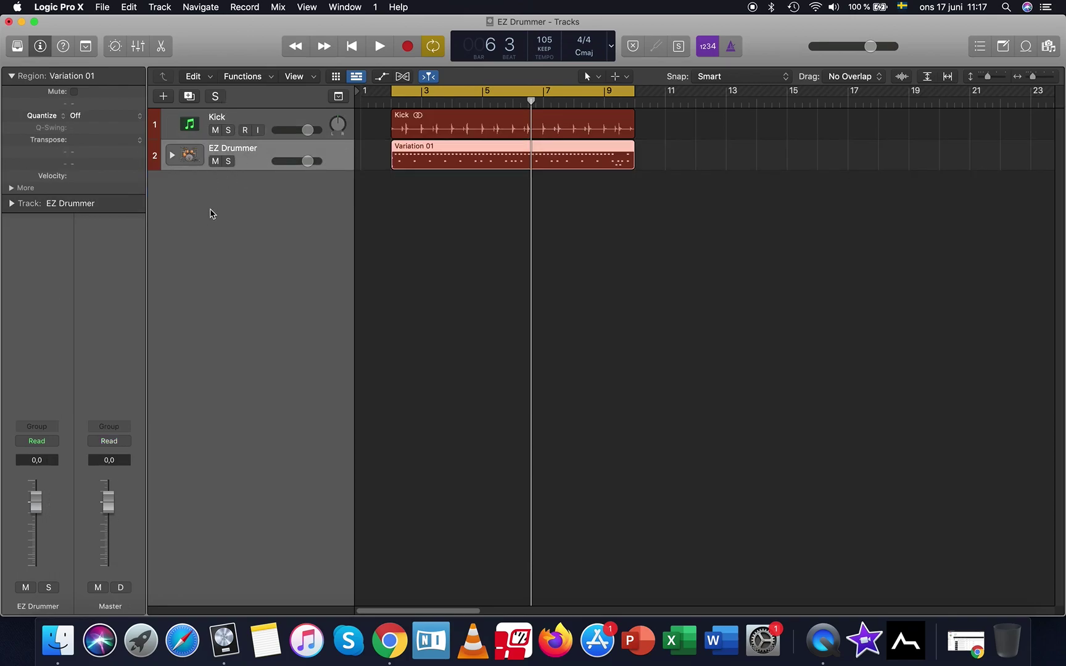
right_click(211, 213)
left_click(262, 227)
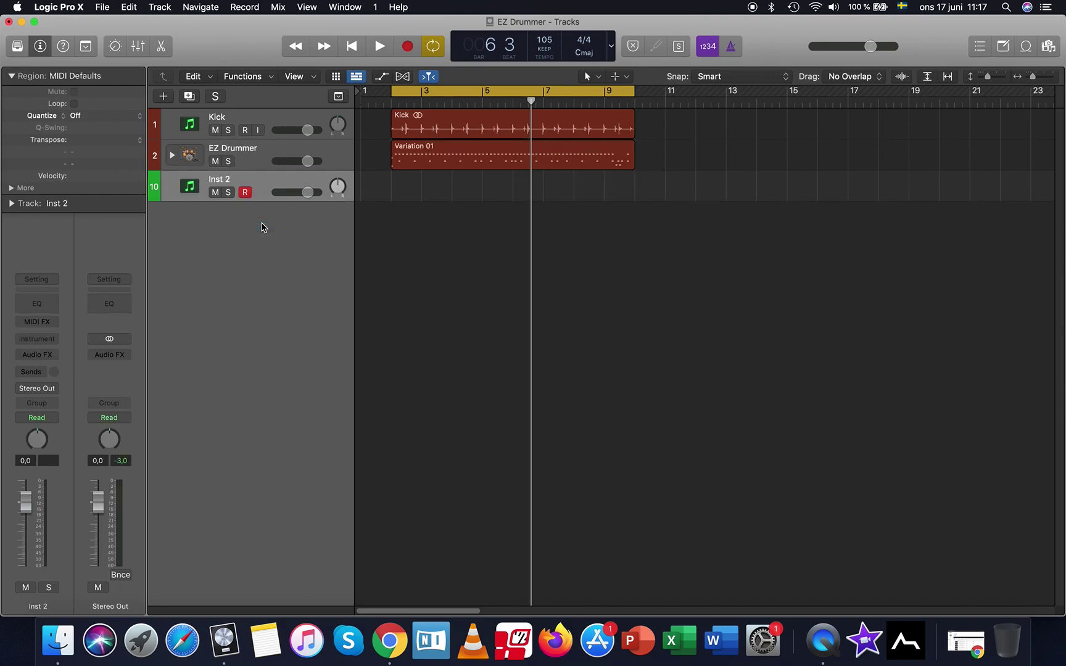
right_click(153, 186)
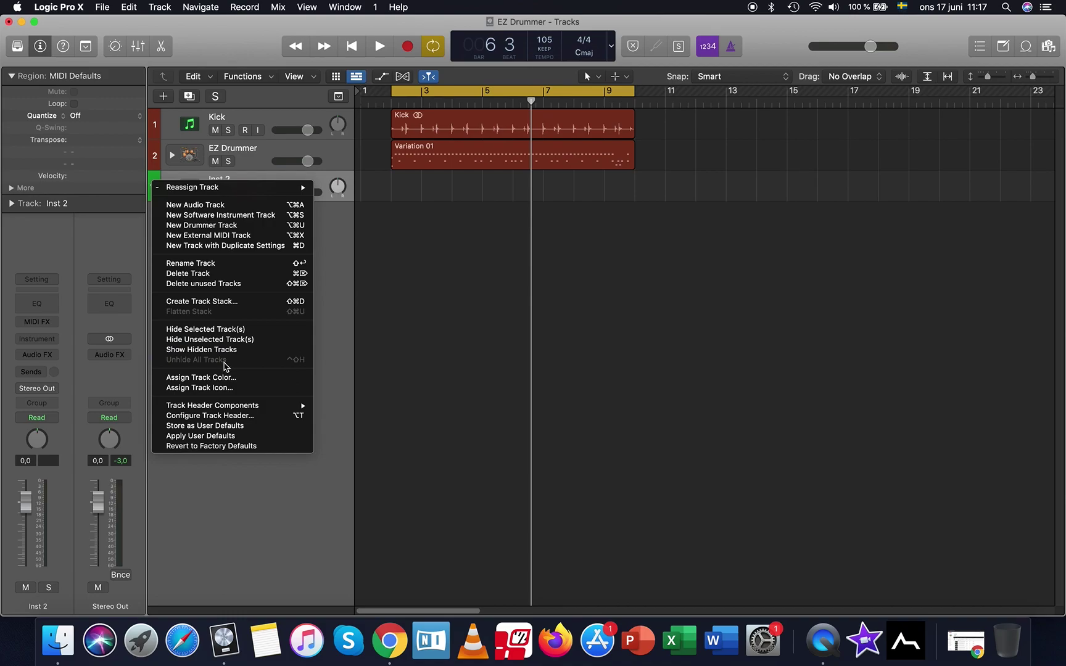
left_click(241, 378)
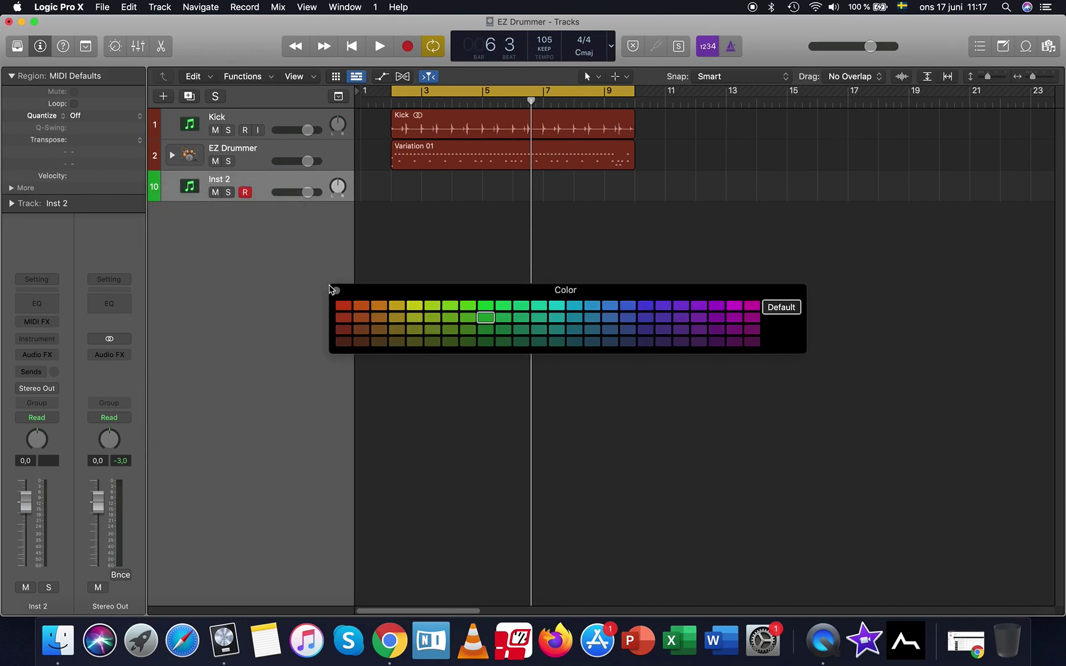
left_click(344, 331)
left_click(336, 290)
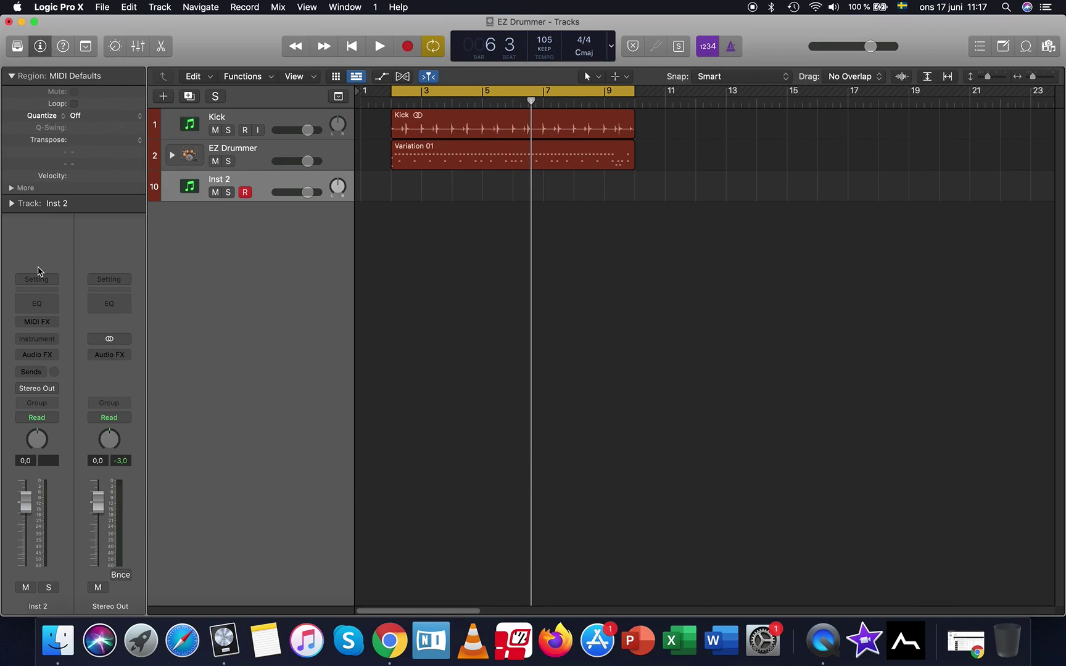
Load Sampler on the new instrument track with the GarageBand preset Ballad Electric Bass and close the plug-in window
left_click(56, 341)
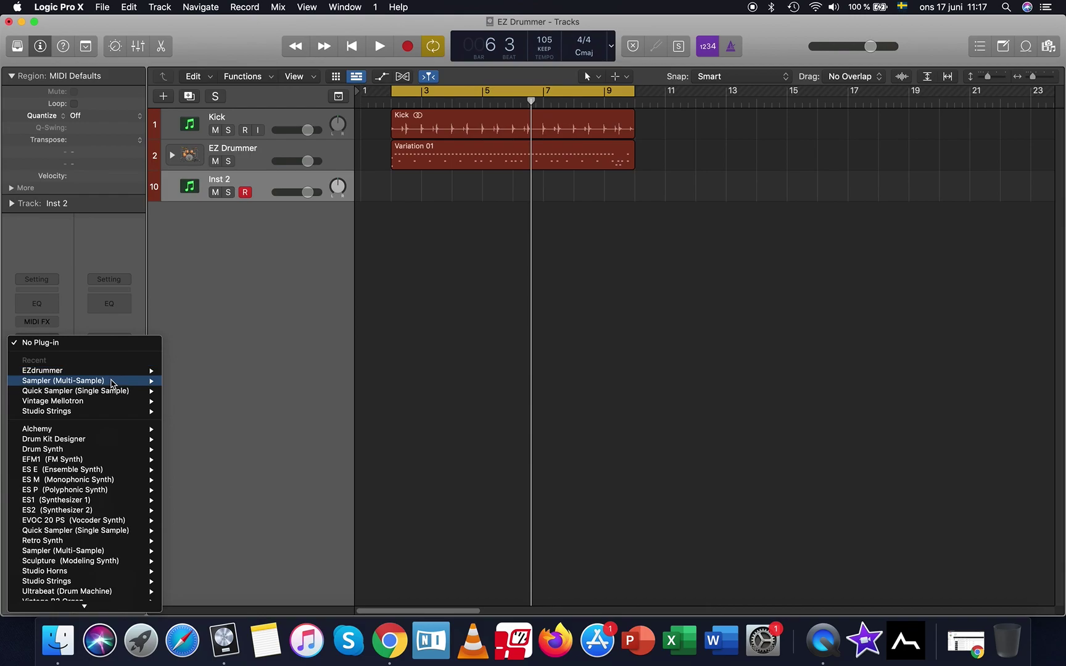
mouse_move(111, 380)
left_click(188, 391)
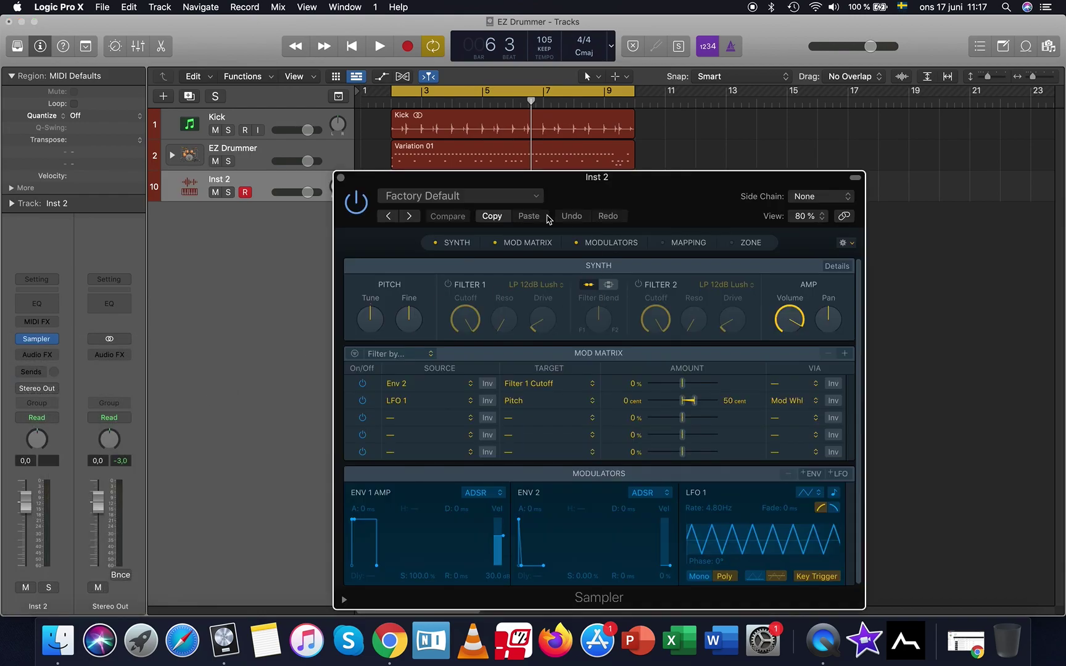
left_click(520, 199)
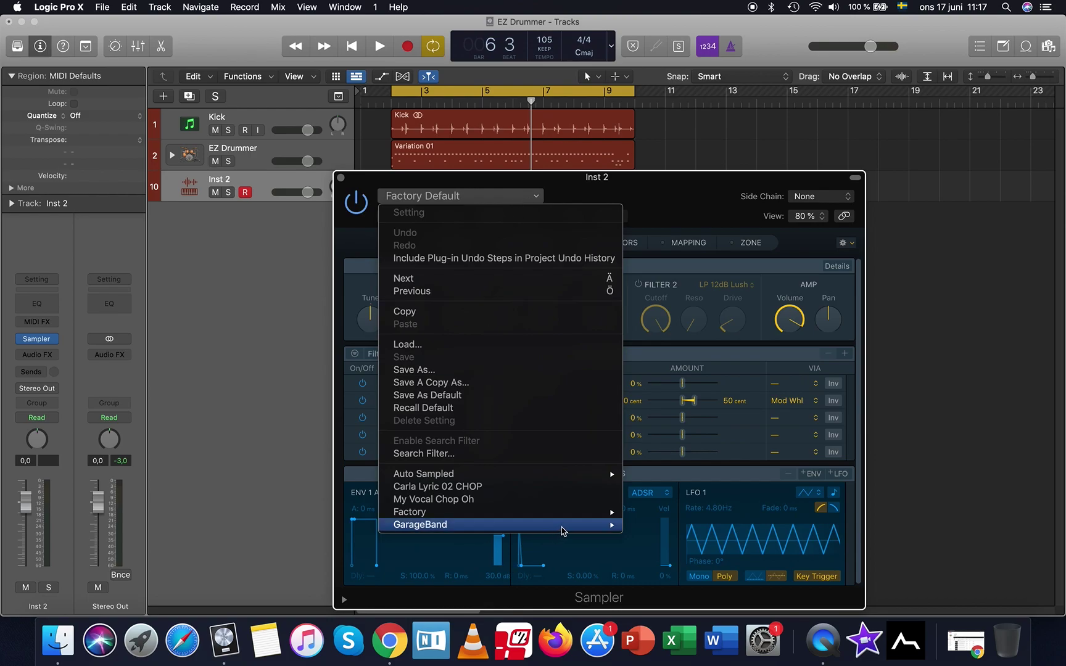
mouse_move(563, 531)
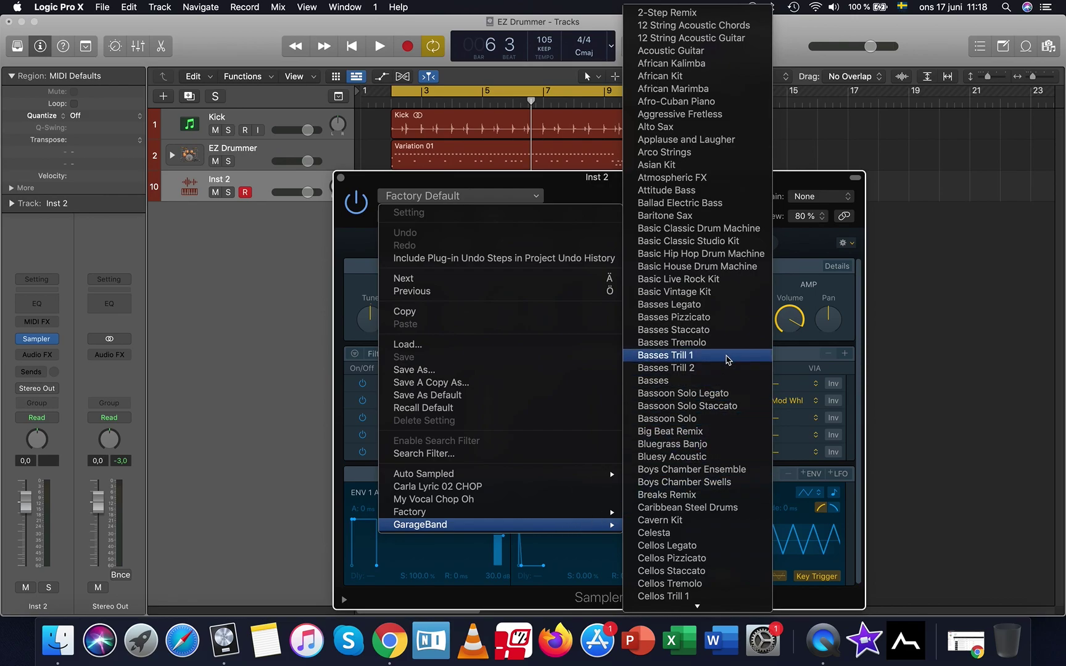
left_click(740, 204)
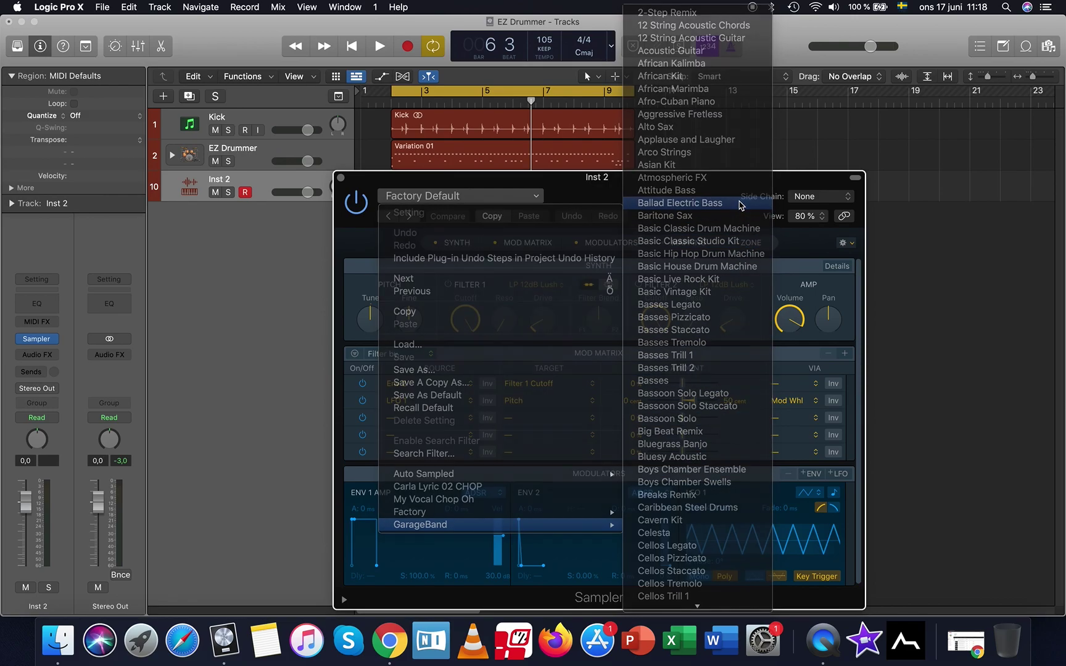
left_click(341, 179)
Place the playhead at bar 2, test bass notes with Musical Typing and set the bass track's volume to about -9.4 dB
left_click(391, 104)
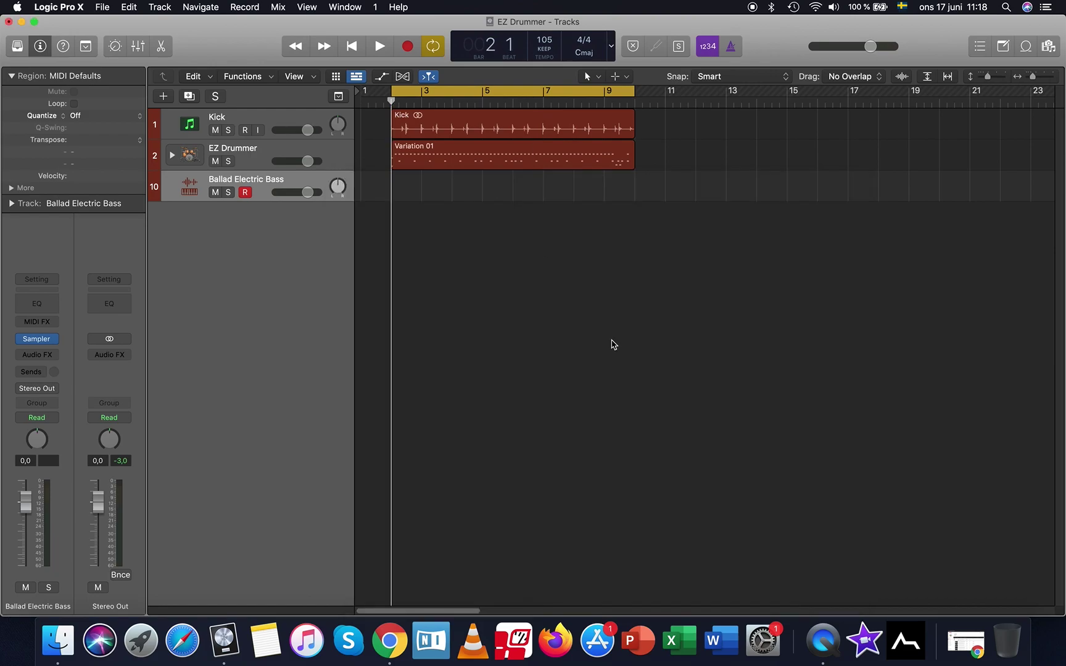
key("super+k")
key("a")
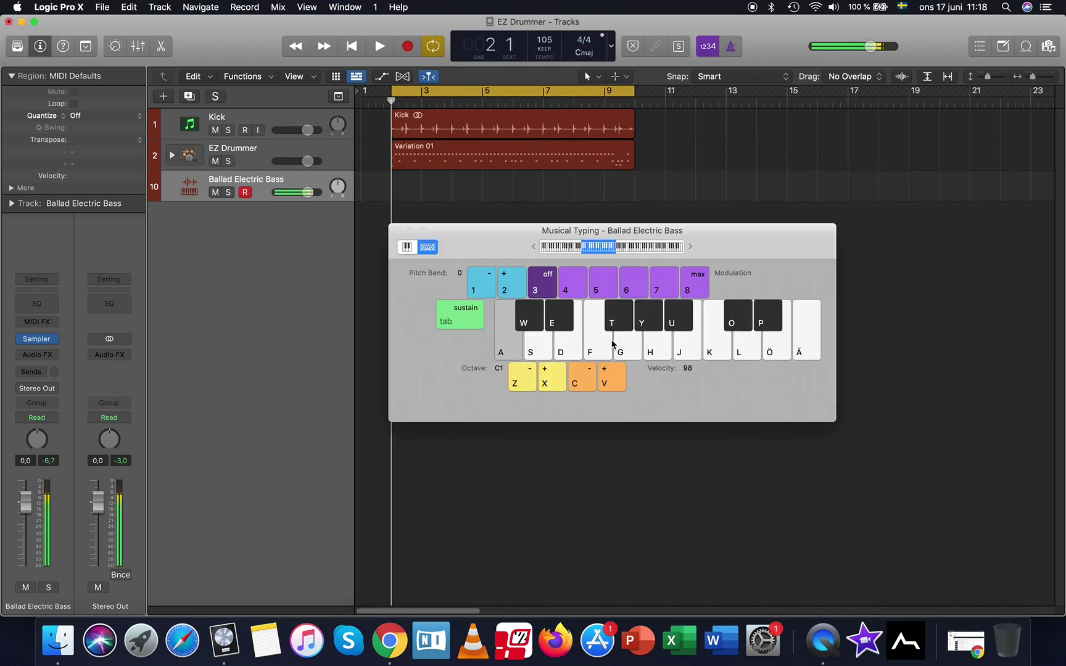
key("g")
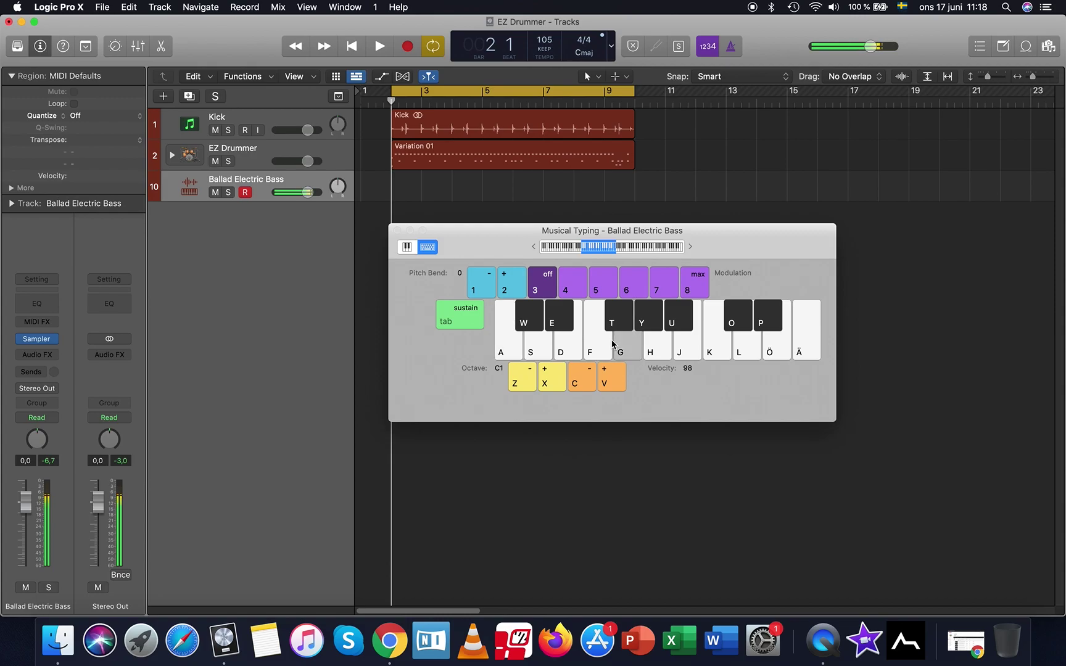
left_click_drag(308, 193, 293, 193)
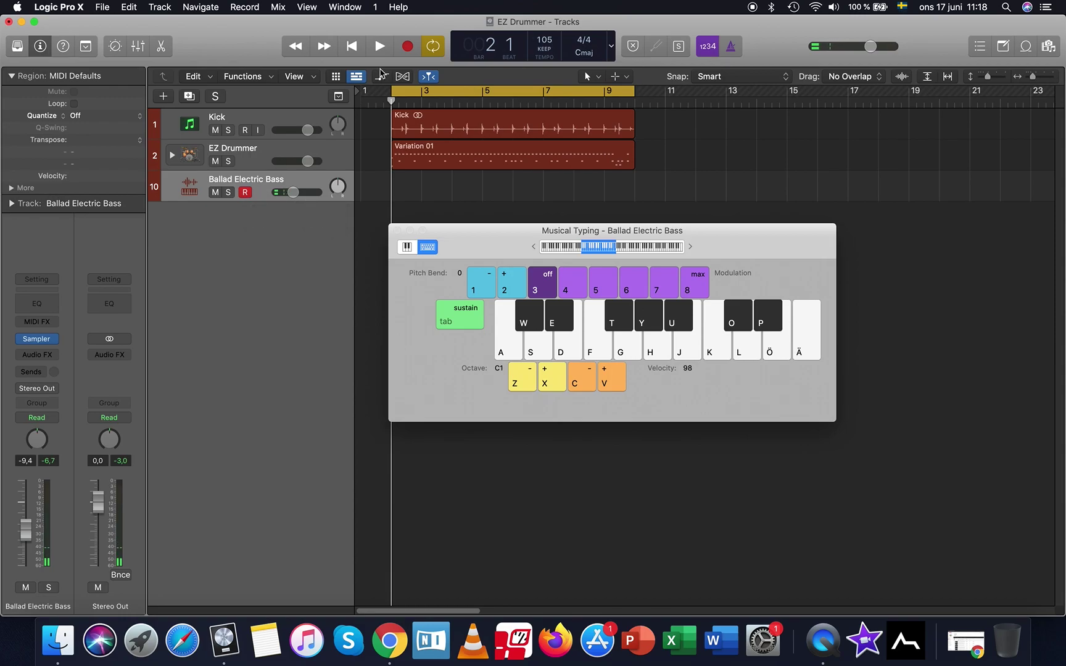
Record a short bass line of G and E notes on the Ballad Electric Bass track from bar 2 to about bar 6
left_click(408, 50)
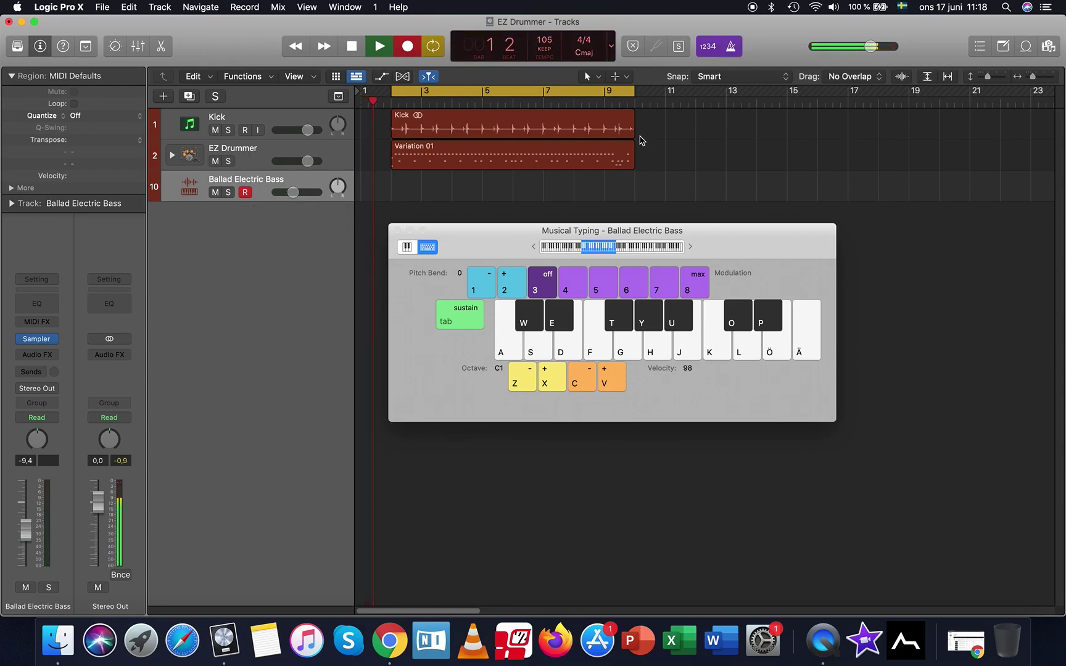
key("g")
key("g")
key("g")
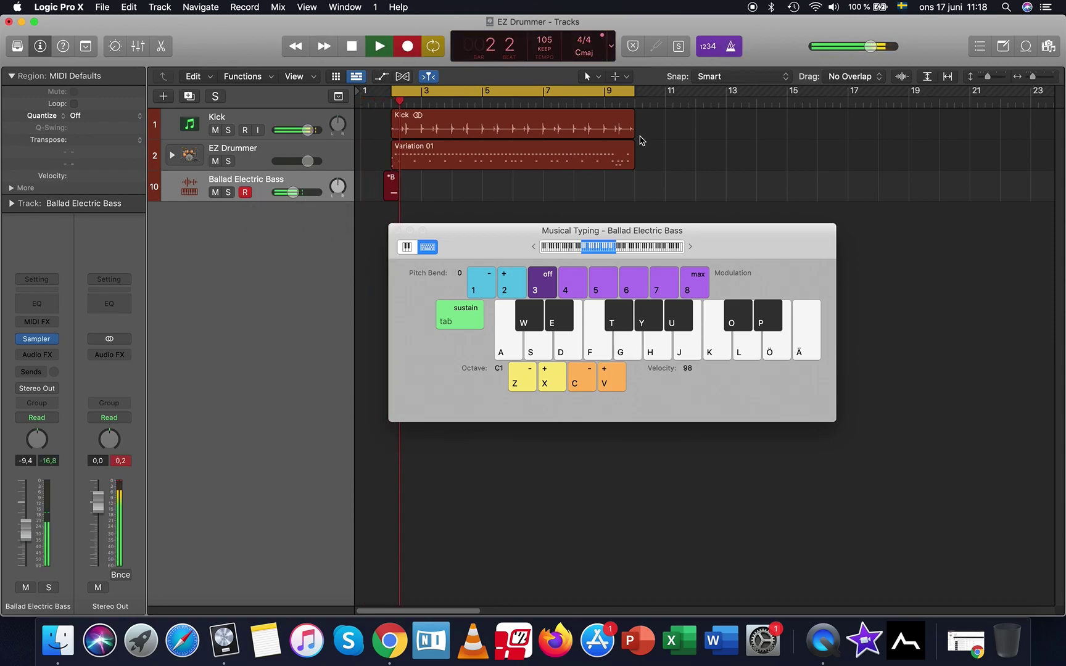
key("g")
key("g")
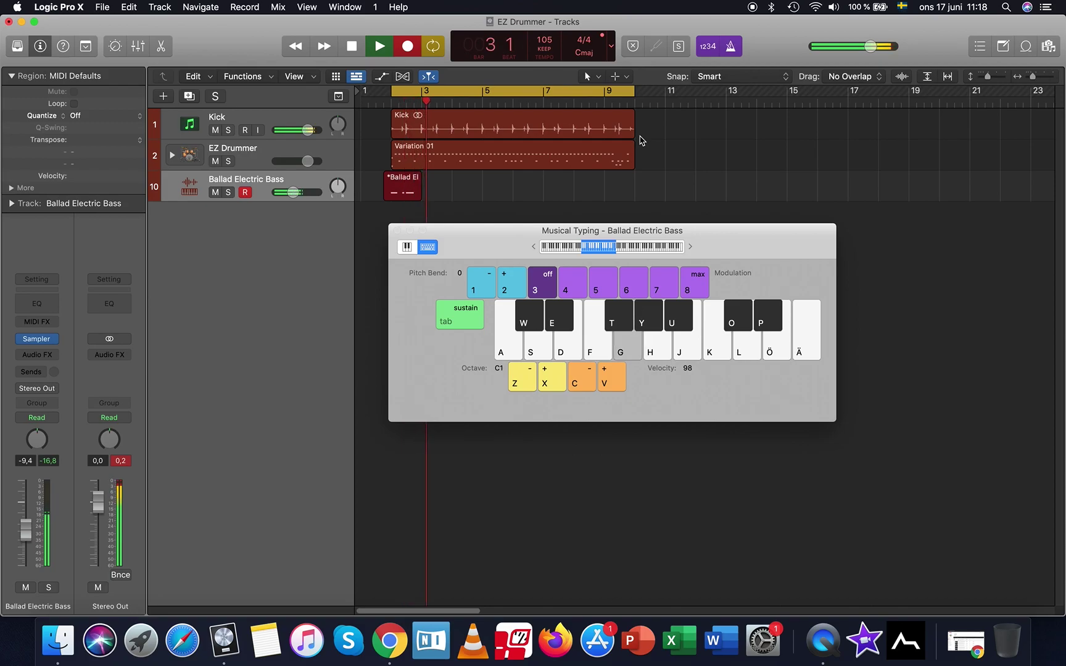
key("d")
key("g")
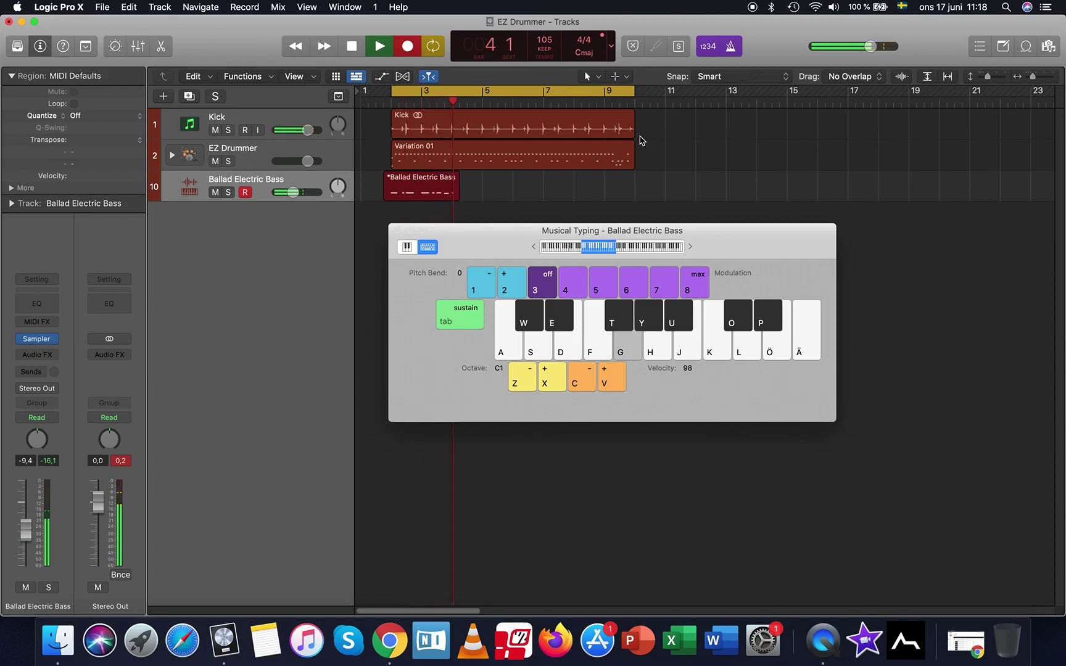
key("g")
key("g")
key("g")
key("d")
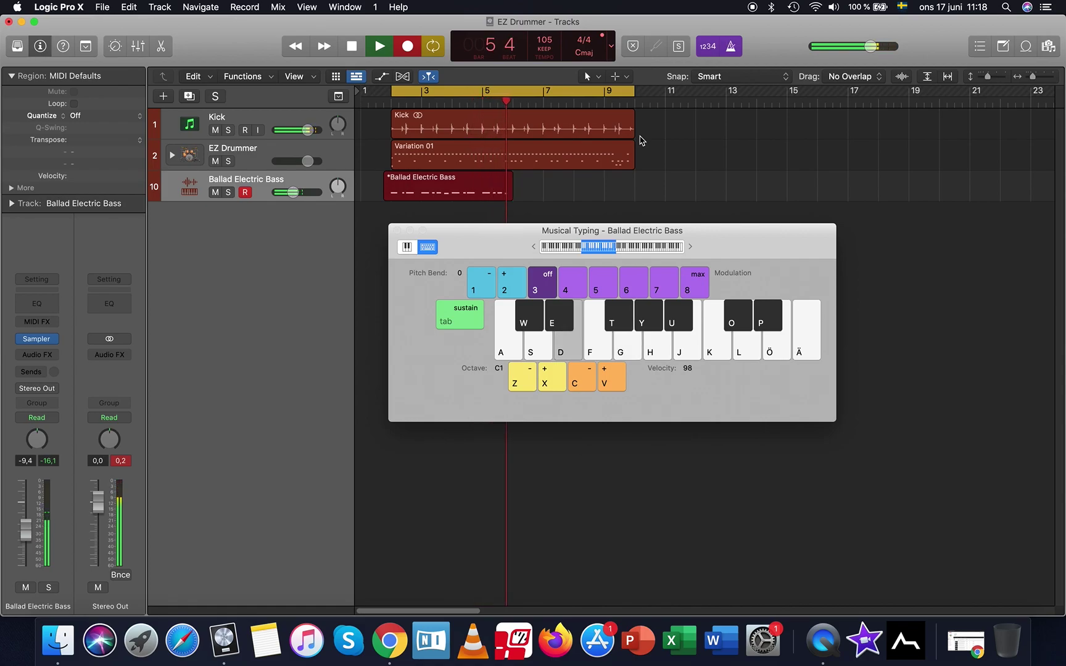
key("space")
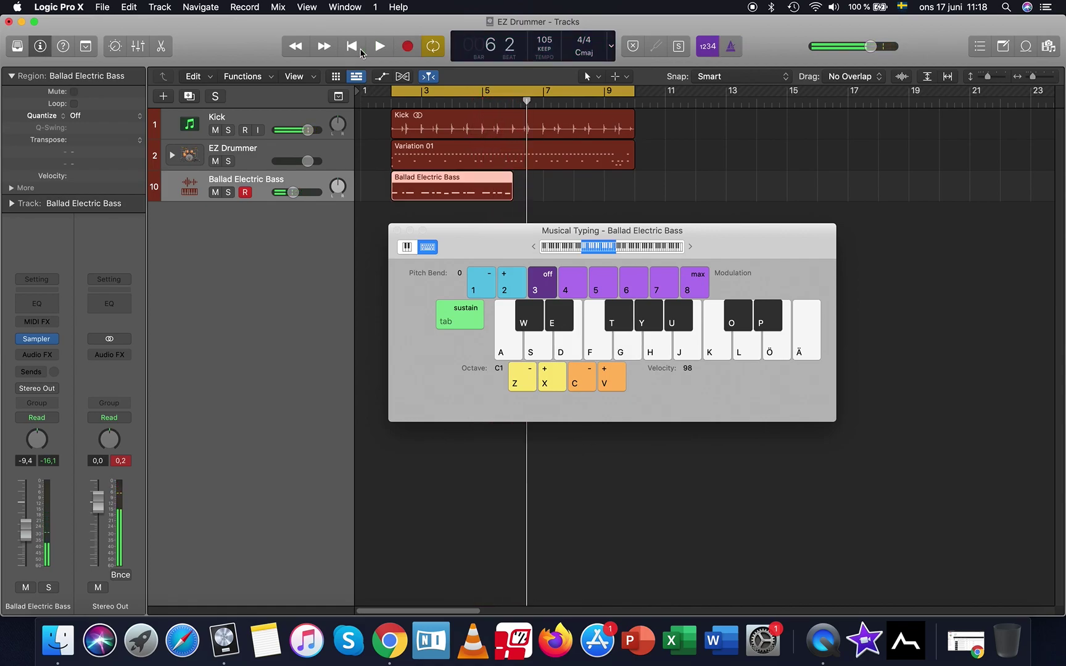
Quantize the recorded Ballad Electric Bass region to 1/8 Note, audition it briefly and close Musical Typing
left_click(109, 119)
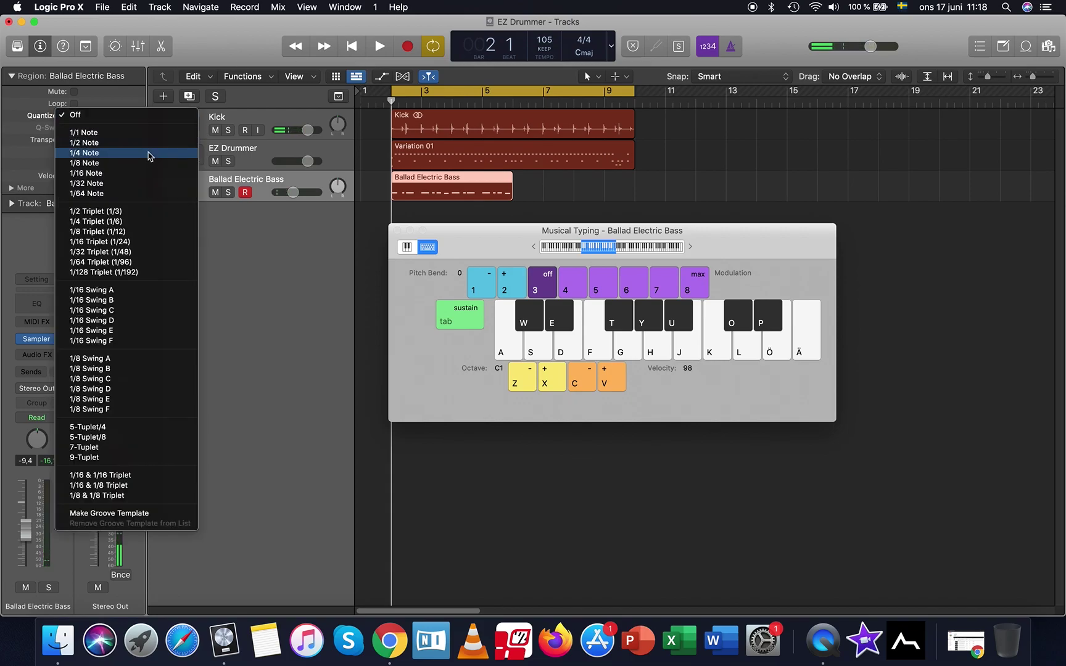
left_click(139, 168)
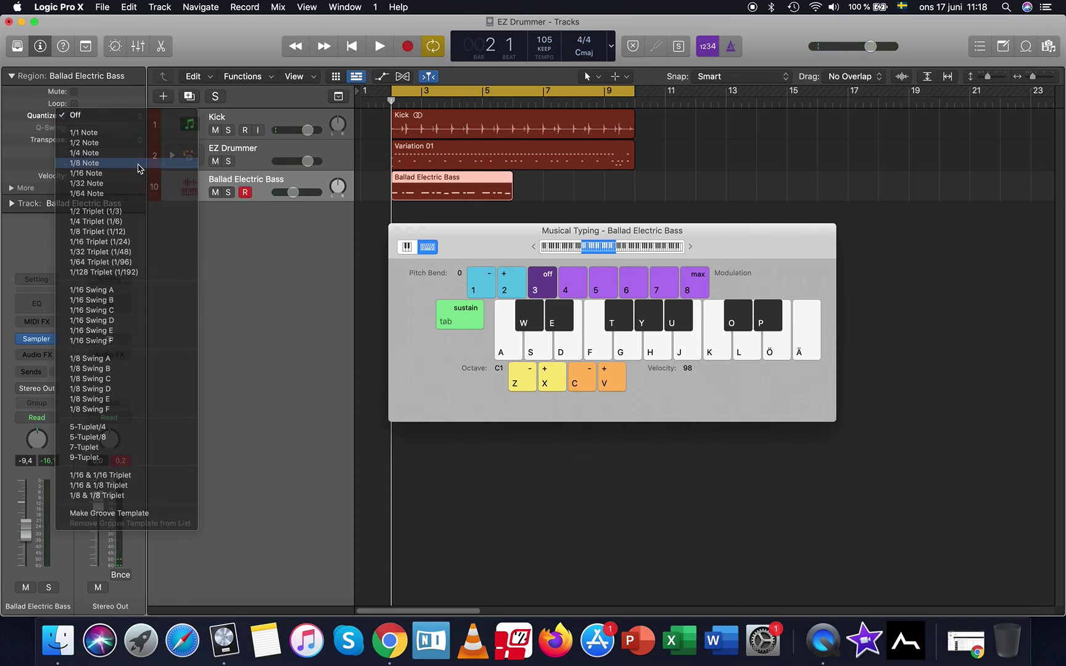
key("space")
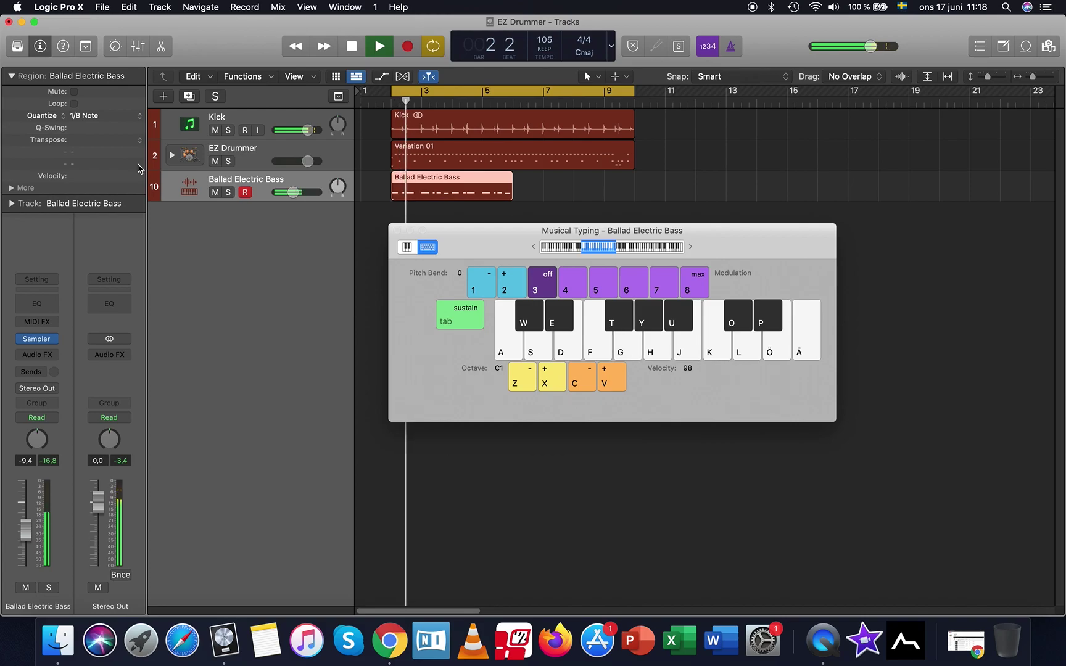
key("space")
left_click(398, 231)
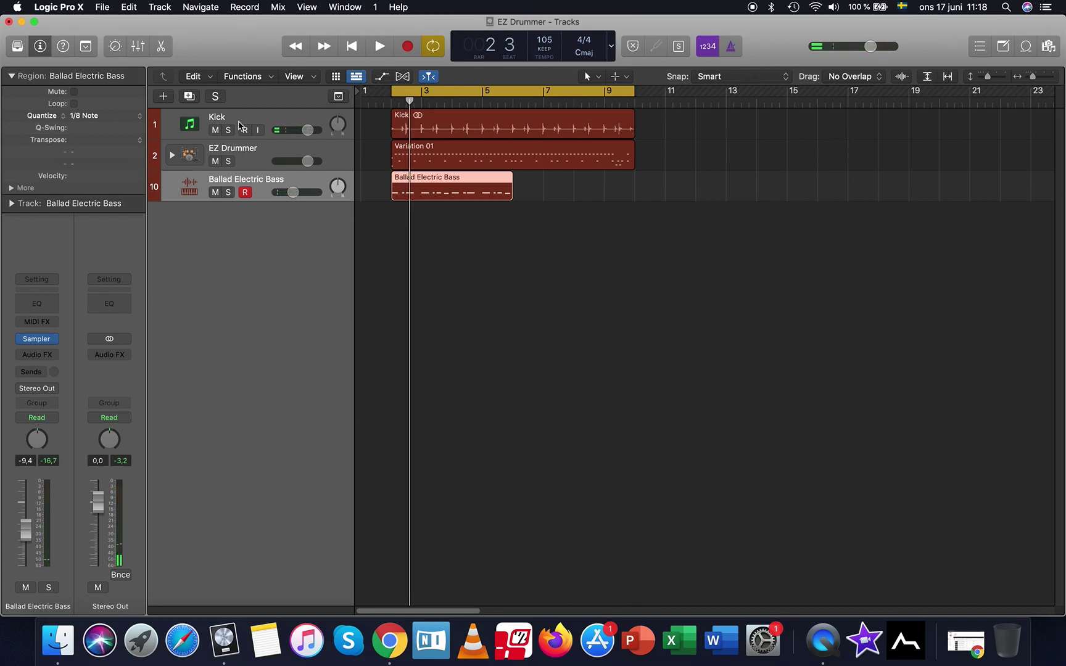
Change the Kick track's icon to the kick drum picture from the Drums category
left_click(193, 123)
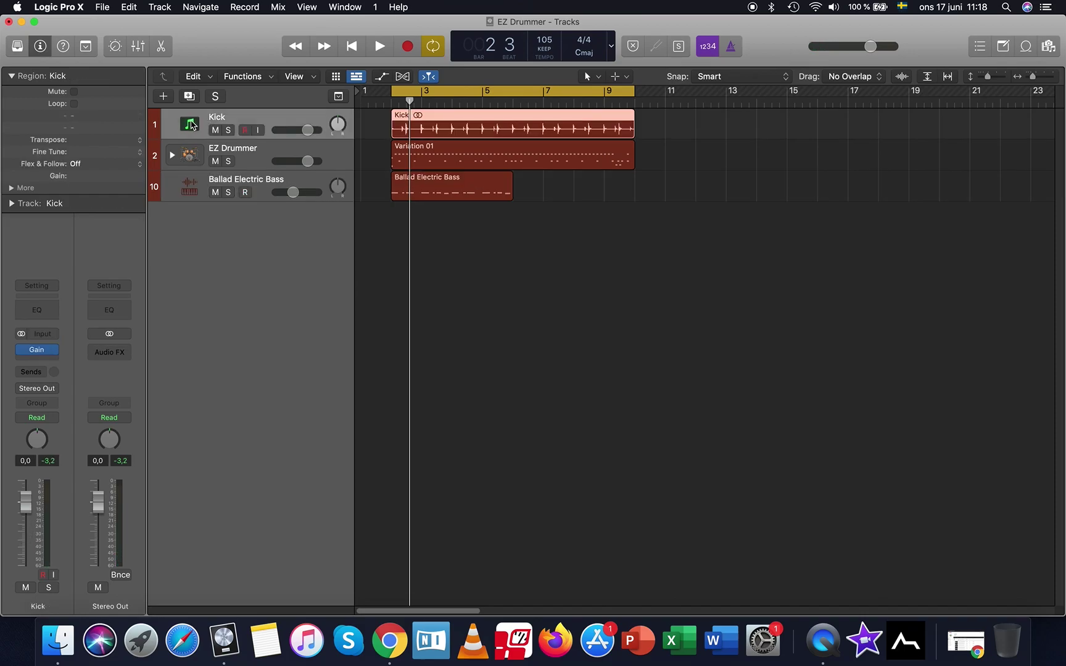
right_click(191, 124)
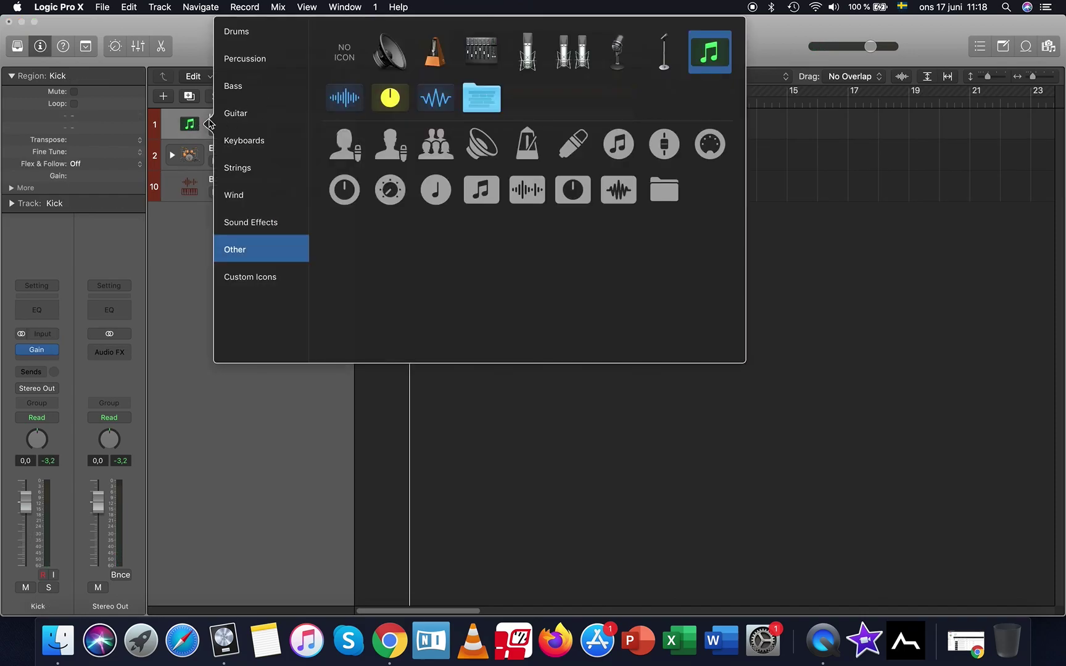
left_click(256, 33)
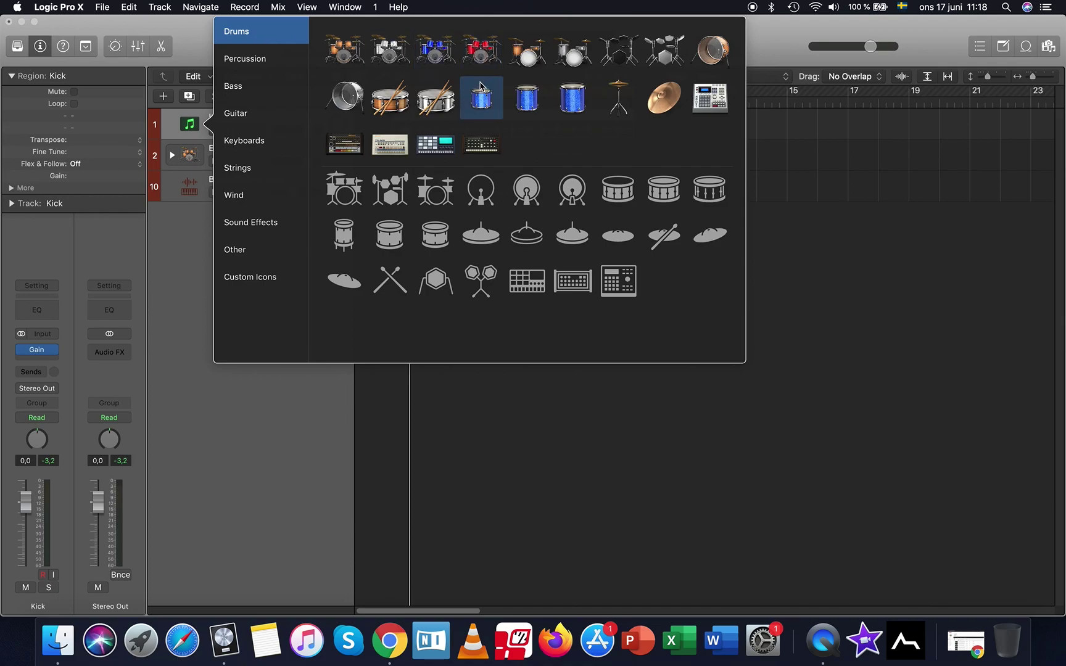
left_click(350, 100)
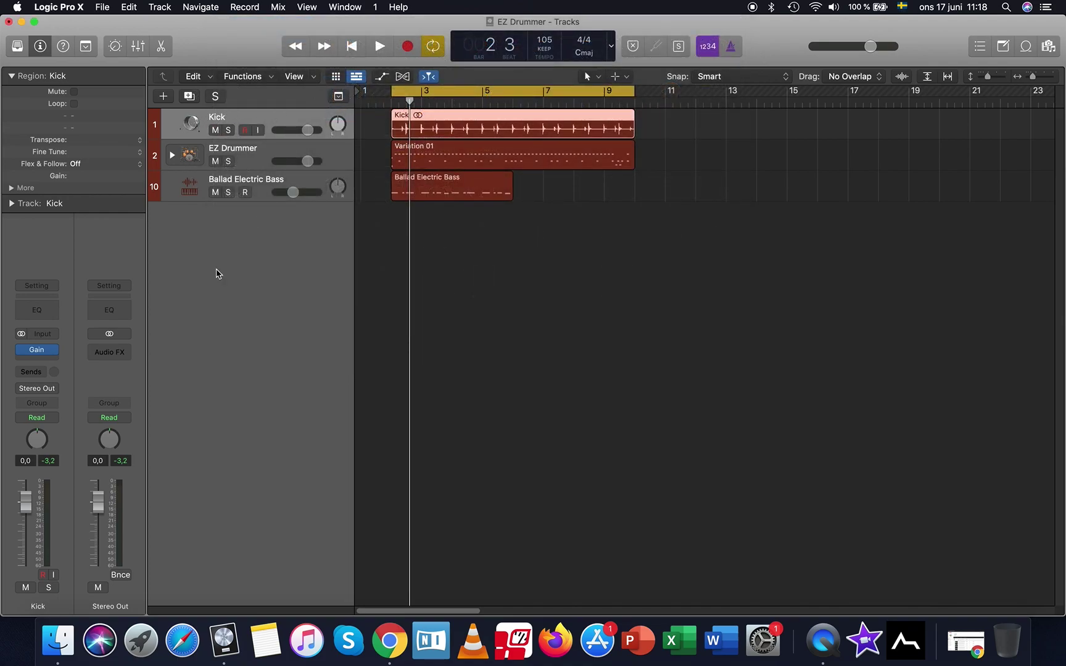
left_click(252, 150)
left_click(271, 181)
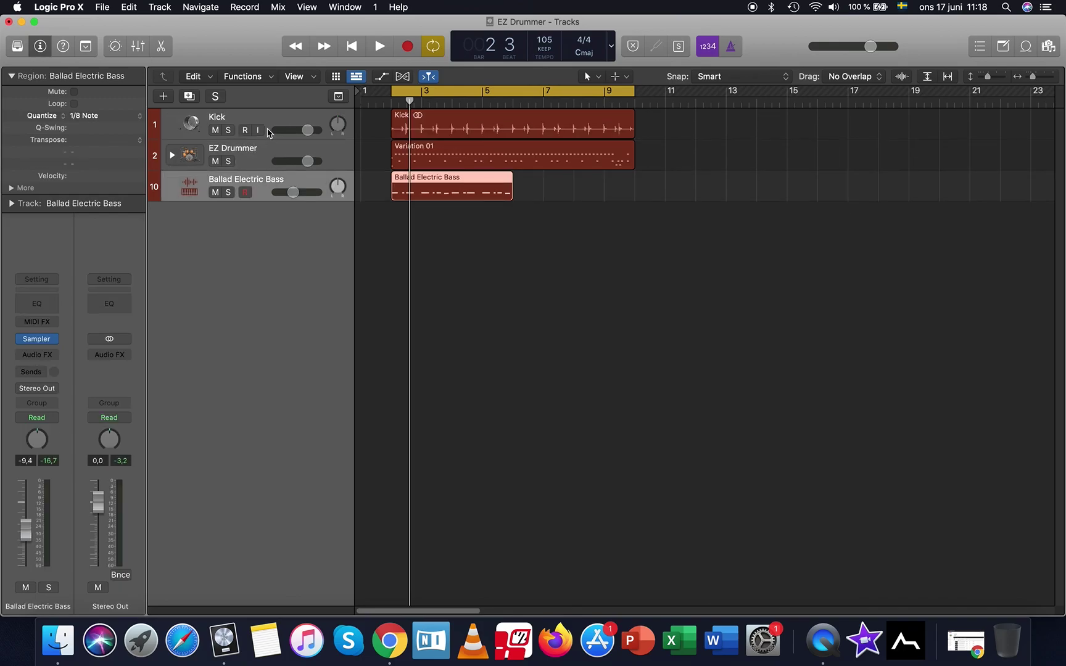
left_click(274, 119)
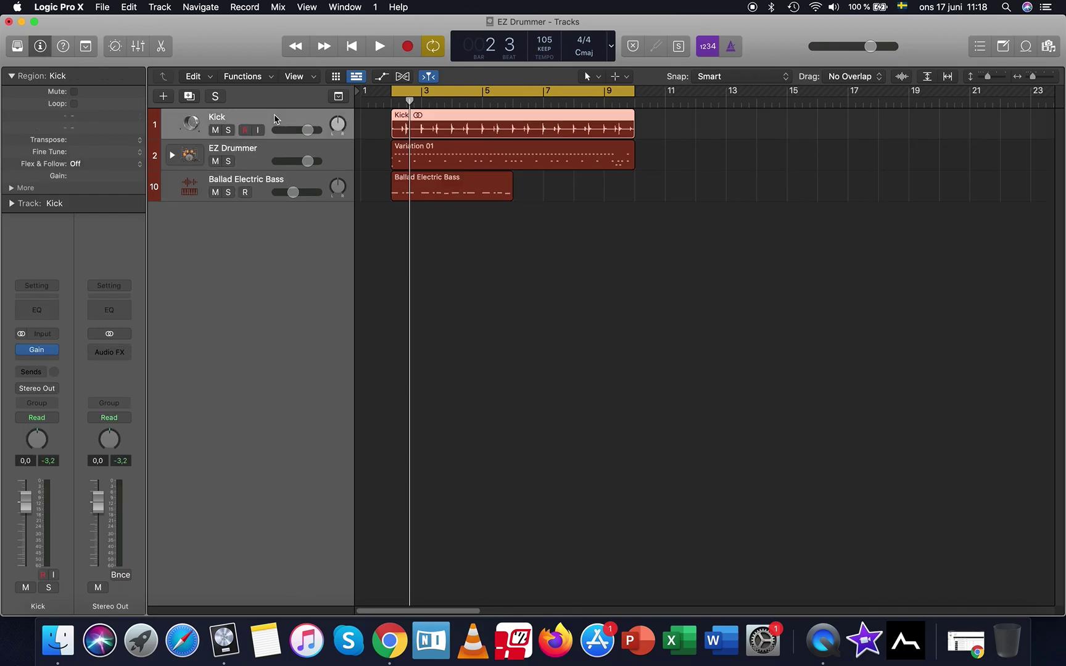
Return the playhead to bar 2 and insert the Devious Machines Duck plug-in on the Ballad Electric Bass track
left_click(351, 49)
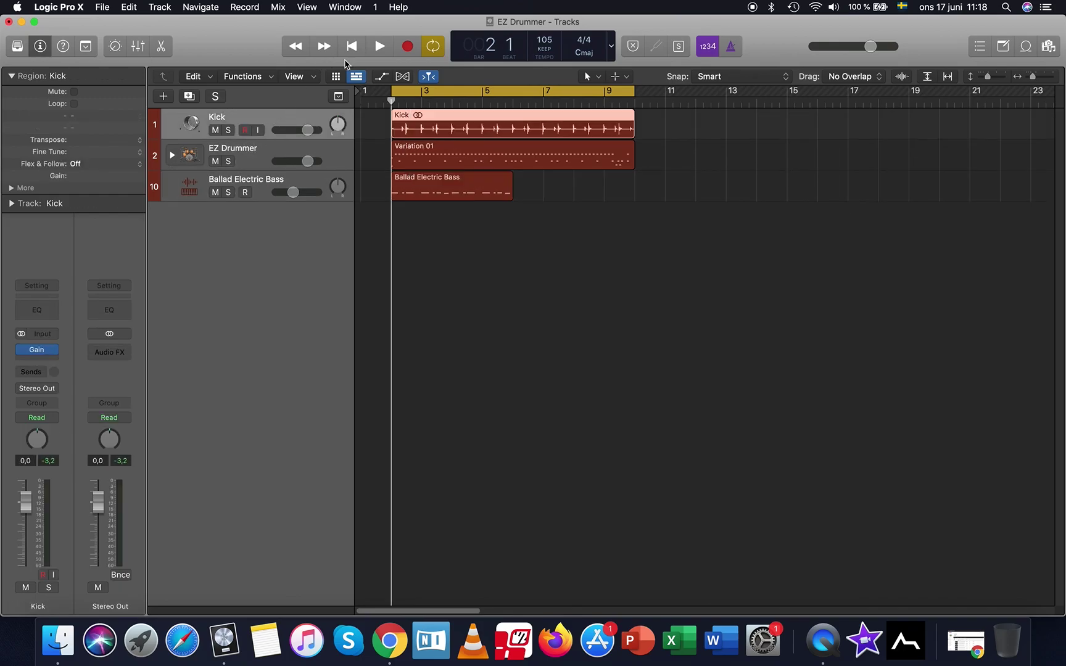
left_click(280, 181)
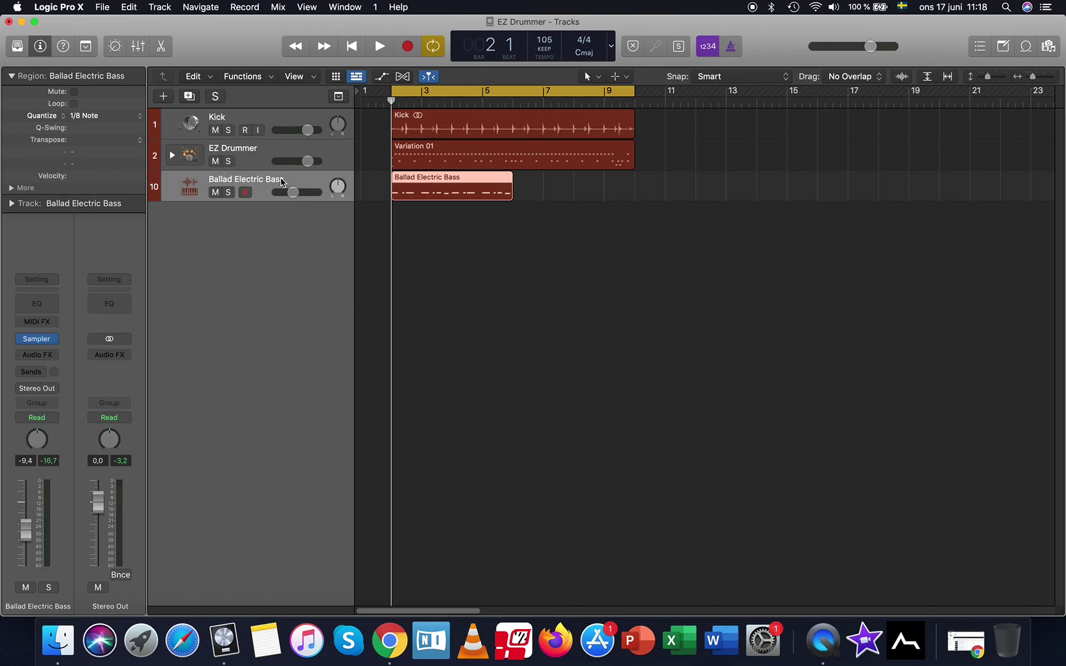
left_click(54, 355)
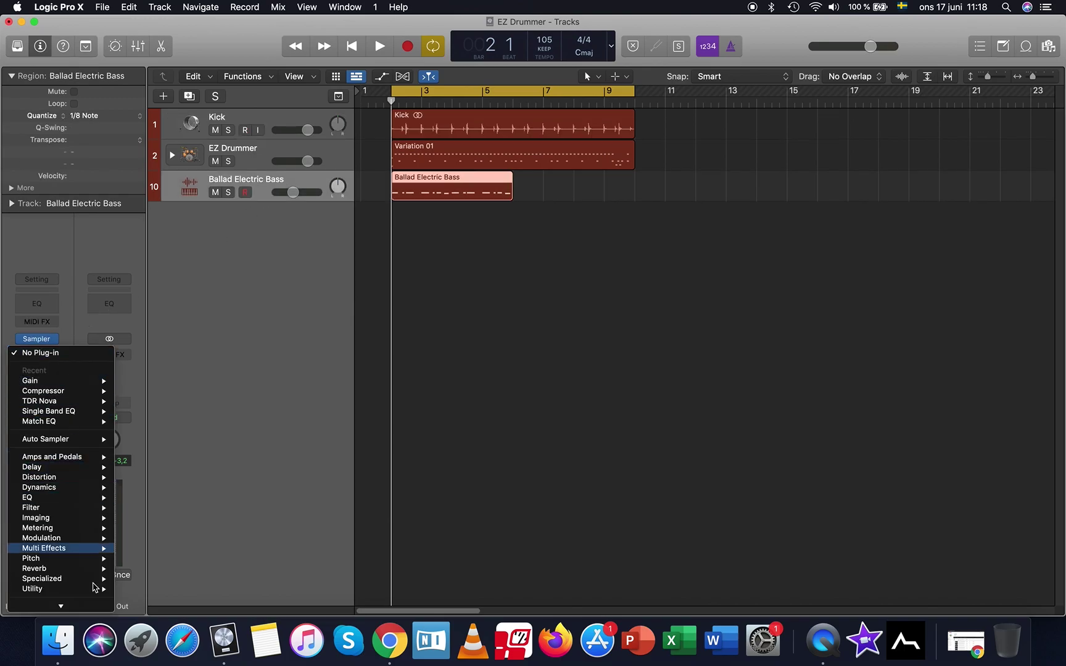
mouse_move(89, 605)
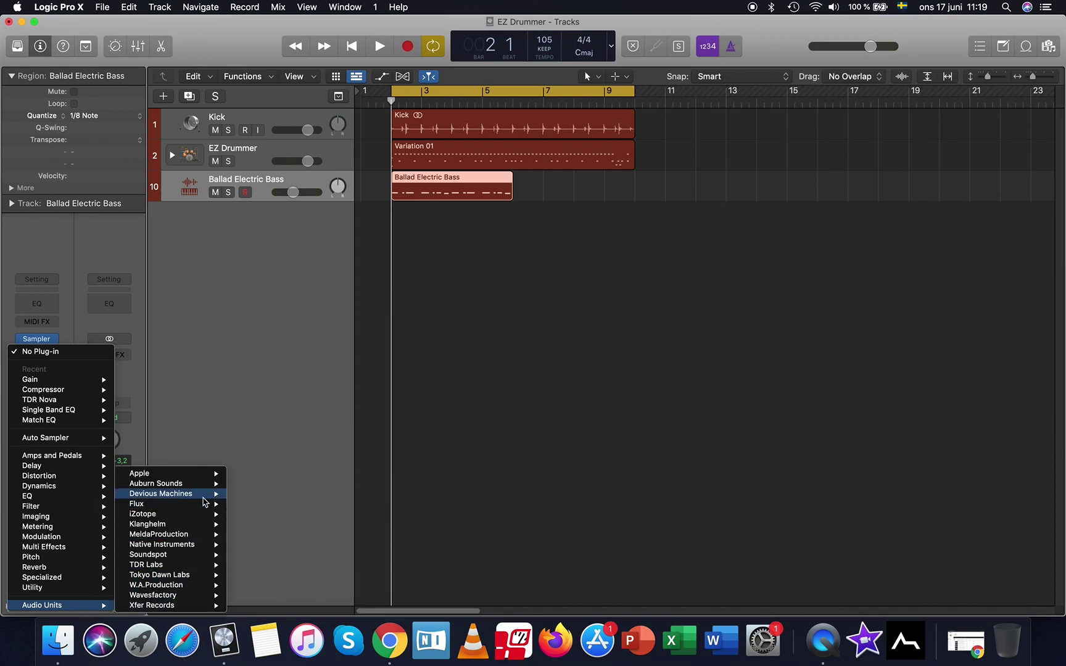
mouse_move(185, 493)
mouse_move(262, 494)
left_click(317, 494)
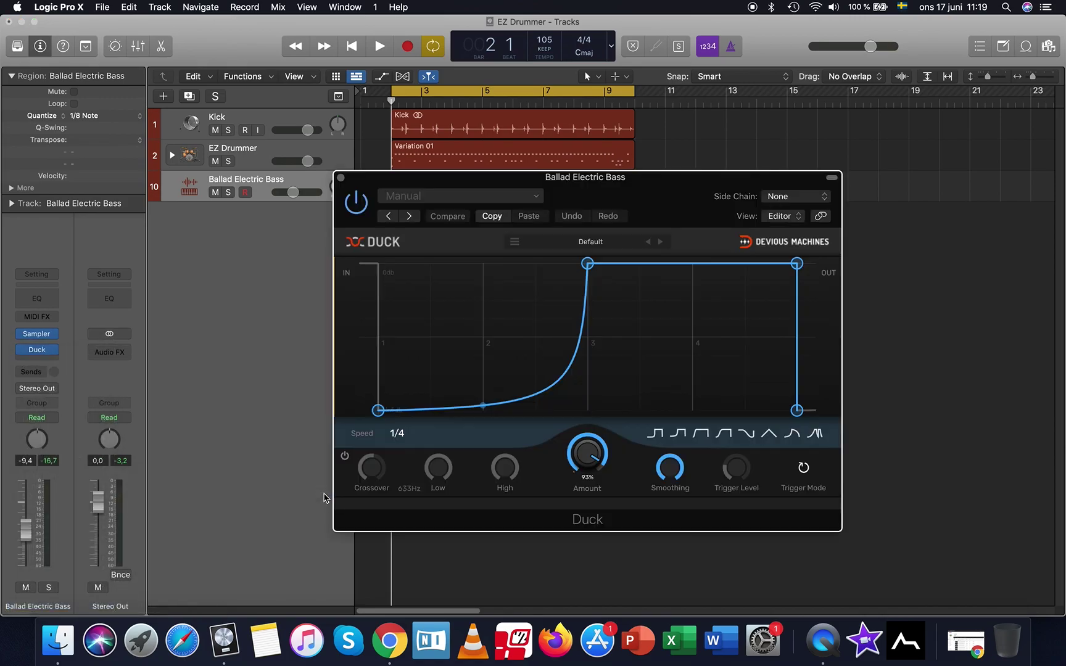
Set Duck's side chain source to Kick (Audio 1) and its trigger mode to Sidechain
left_click_drag(689, 193, 685, 238)
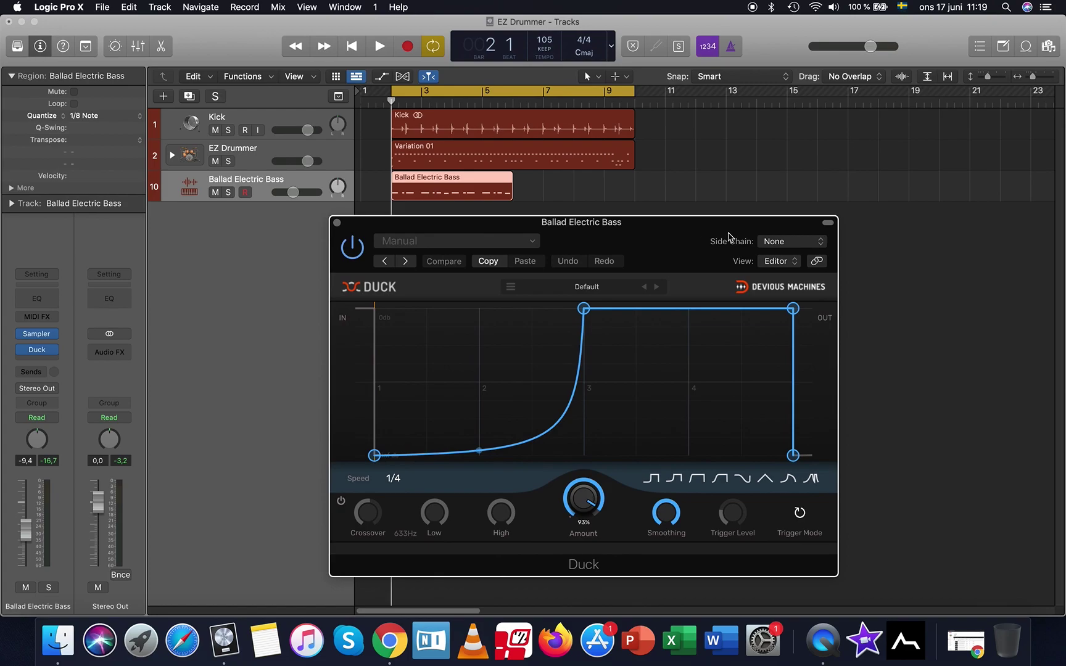
left_click(800, 241)
mouse_move(774, 262)
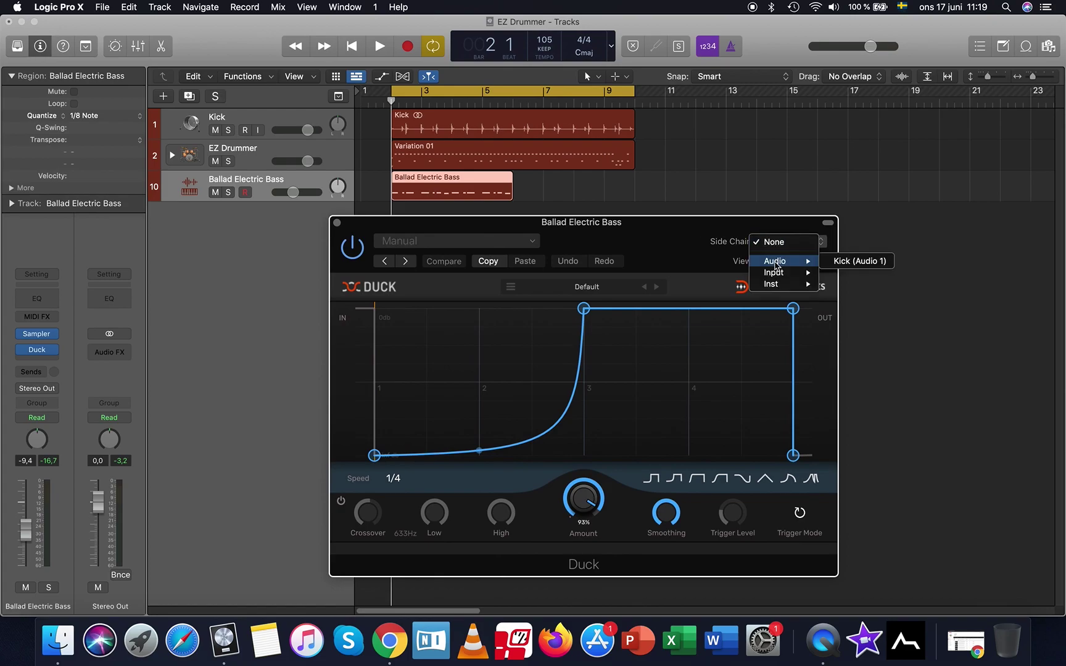
left_click(871, 262)
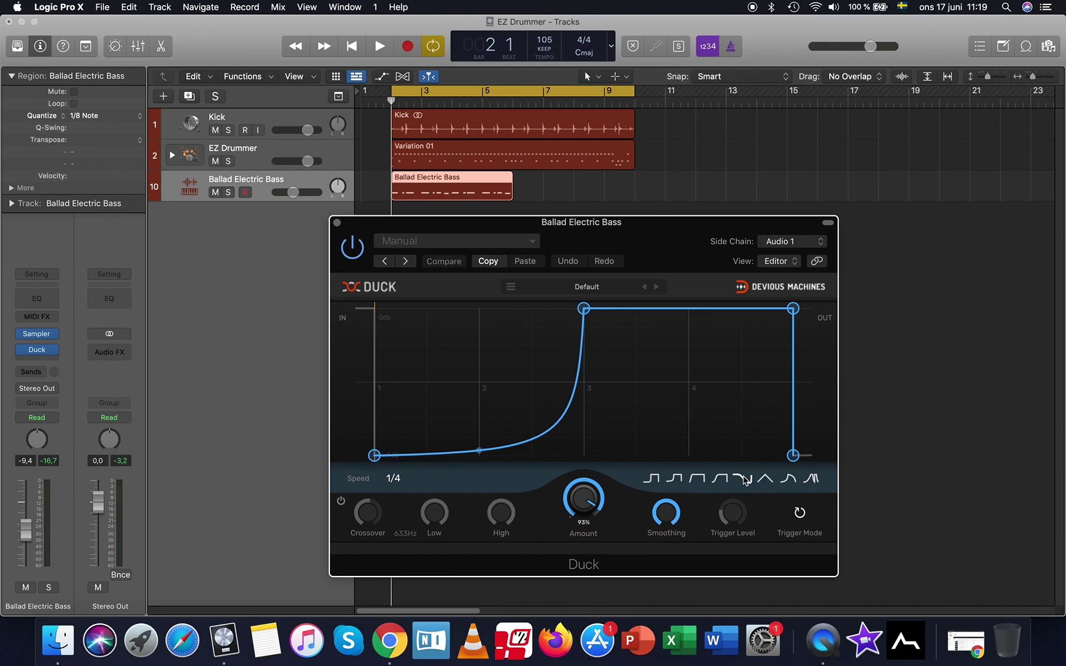
left_click(798, 513)
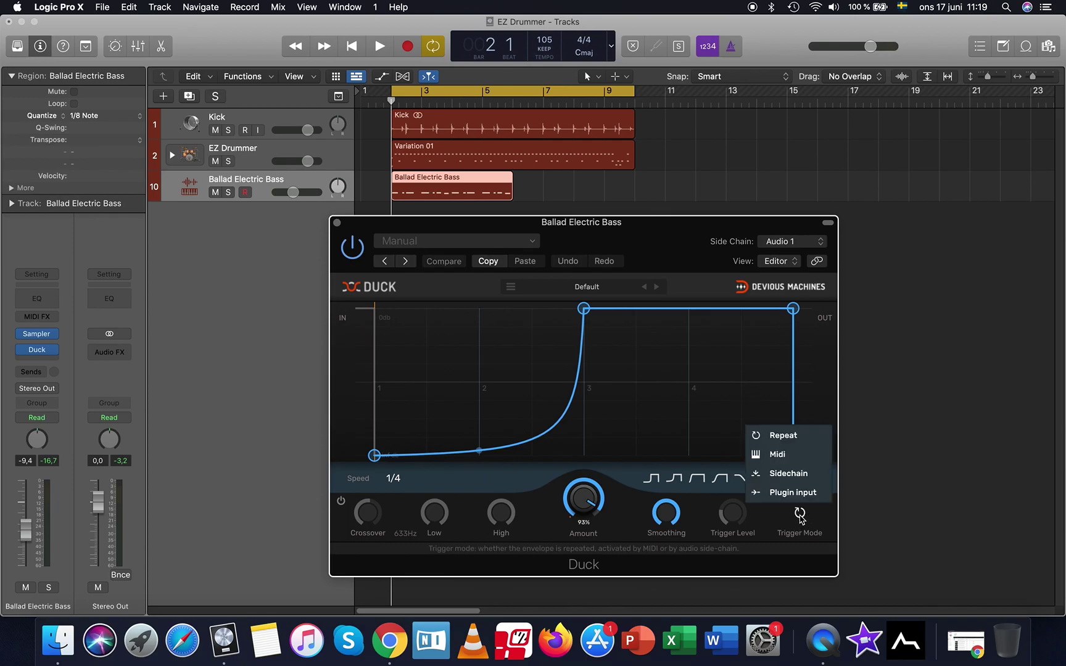
left_click(793, 471)
Shorten the rise of Duck's envelope to just after its start, raise the starting point to about mid-height and start playback
left_click_drag(583, 309, 396, 303)
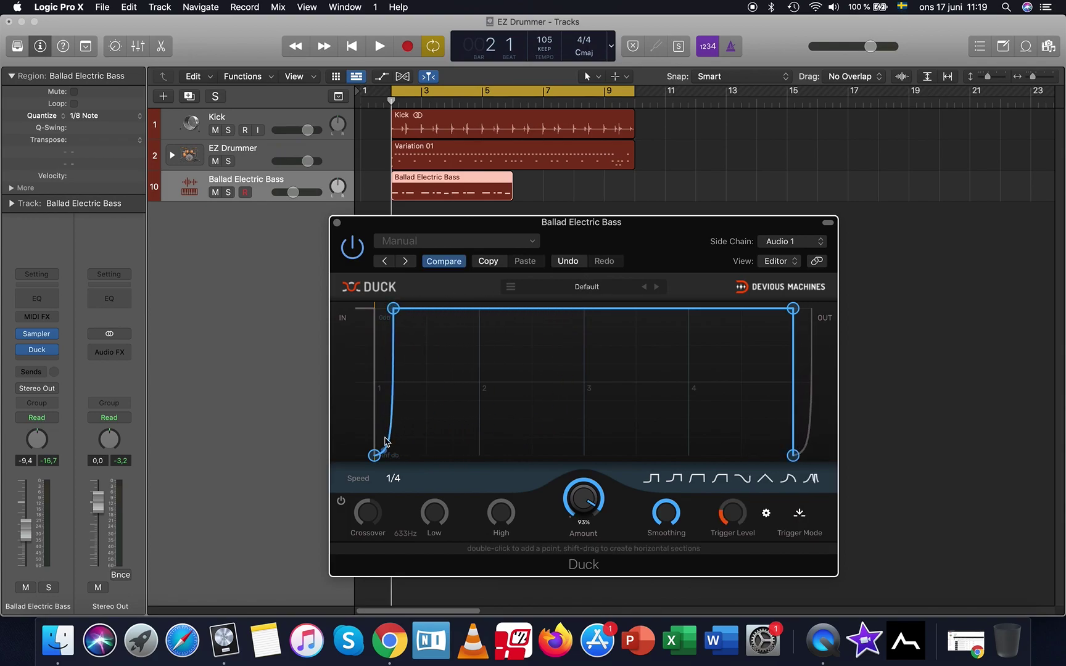
left_click_drag(371, 448, 374, 384)
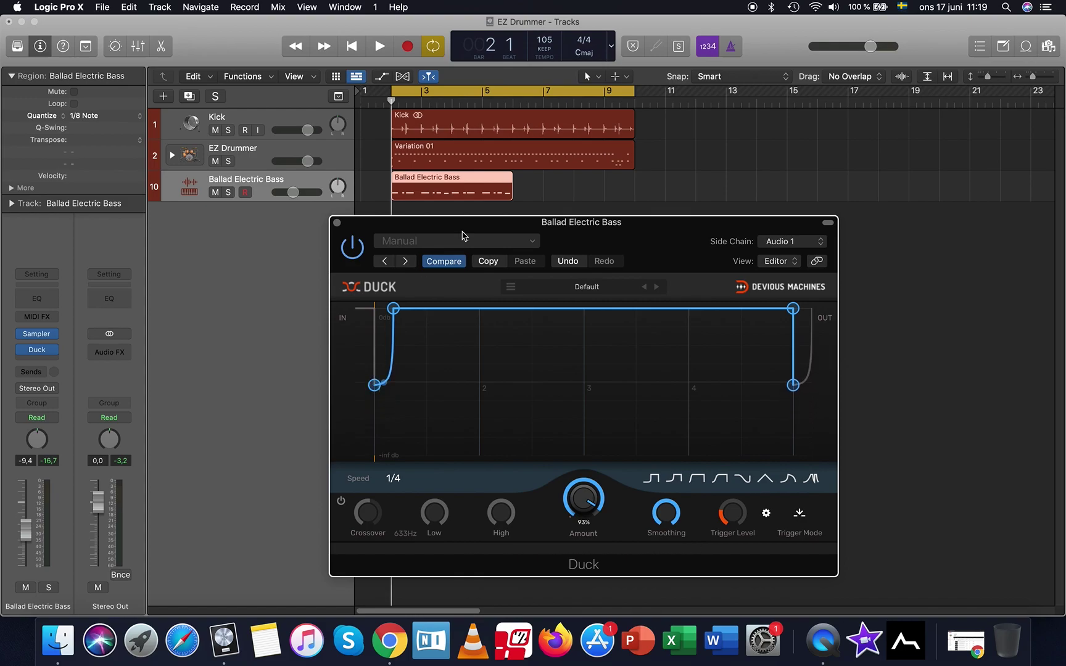
key("space")
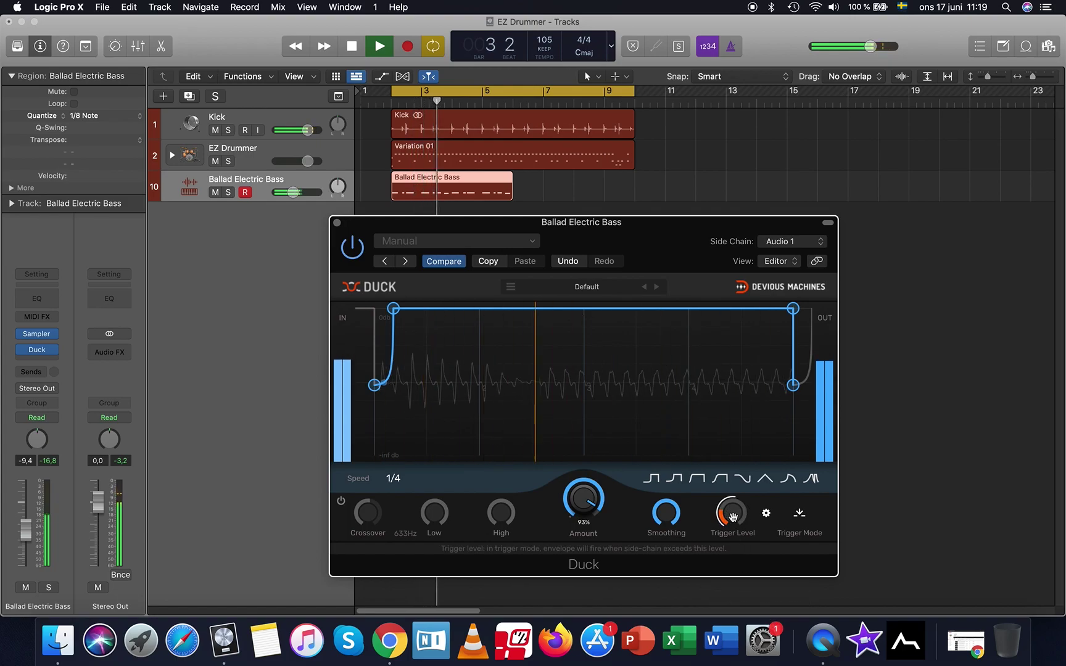
Solo the Kick and bass tracks, slightly lengthen the Duck envelope's rise while auditioning, and close the plug-in window
left_click(229, 131)
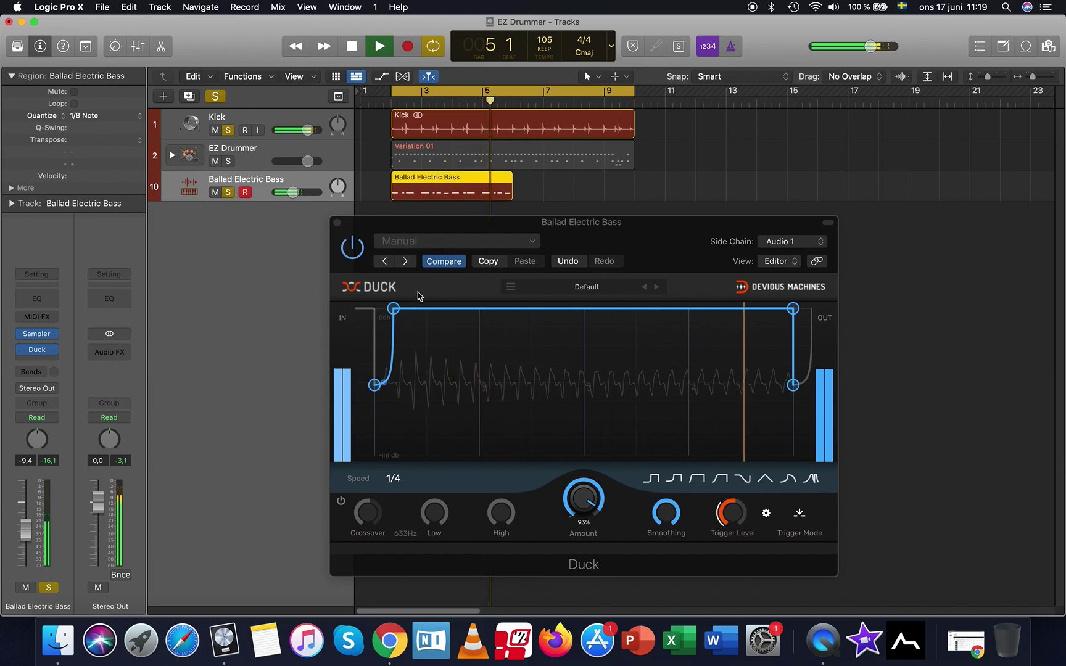
left_click_drag(393, 307, 417, 310)
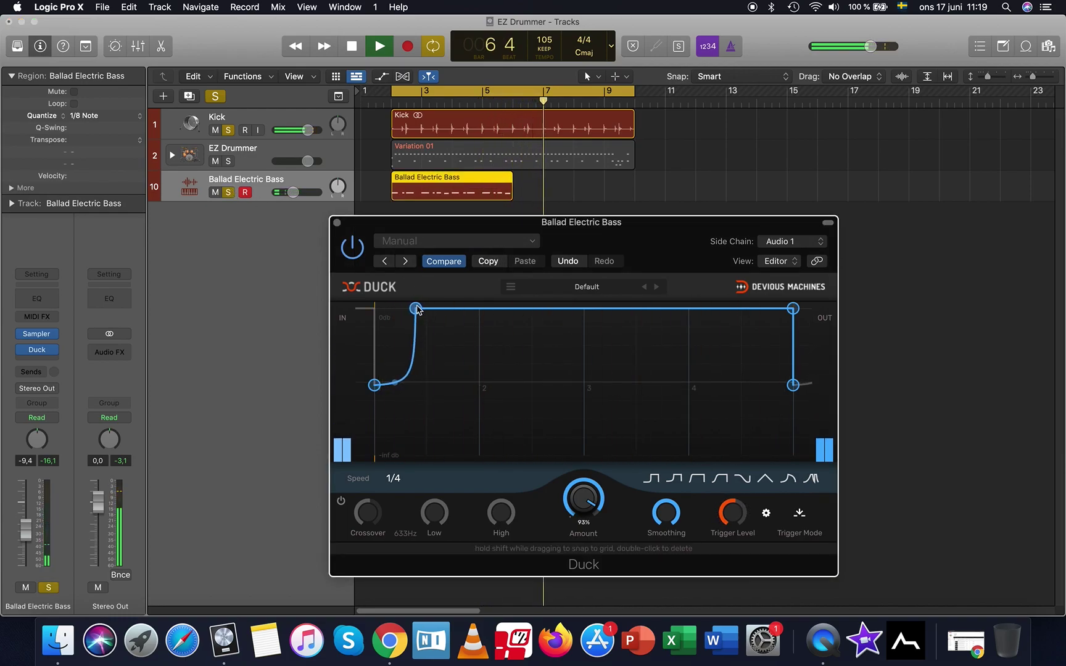
key("space")
key("space")
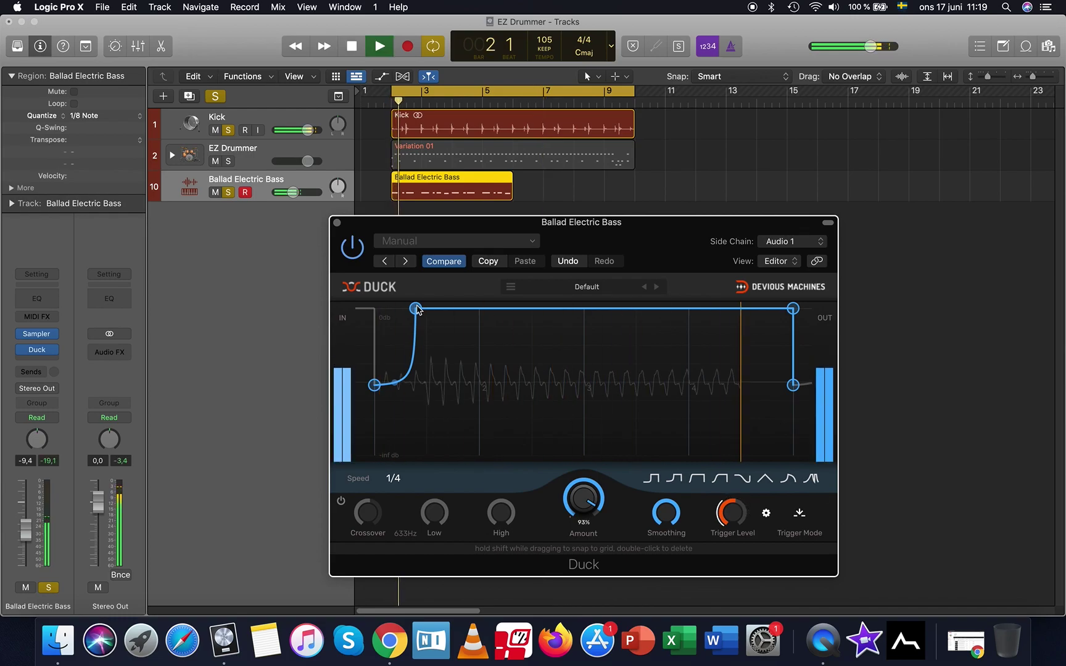
mouse_move(417, 311)
left_mouse_down()
mouse_move(463, 309)
mouse_move(405, 299)
left_mouse_up()
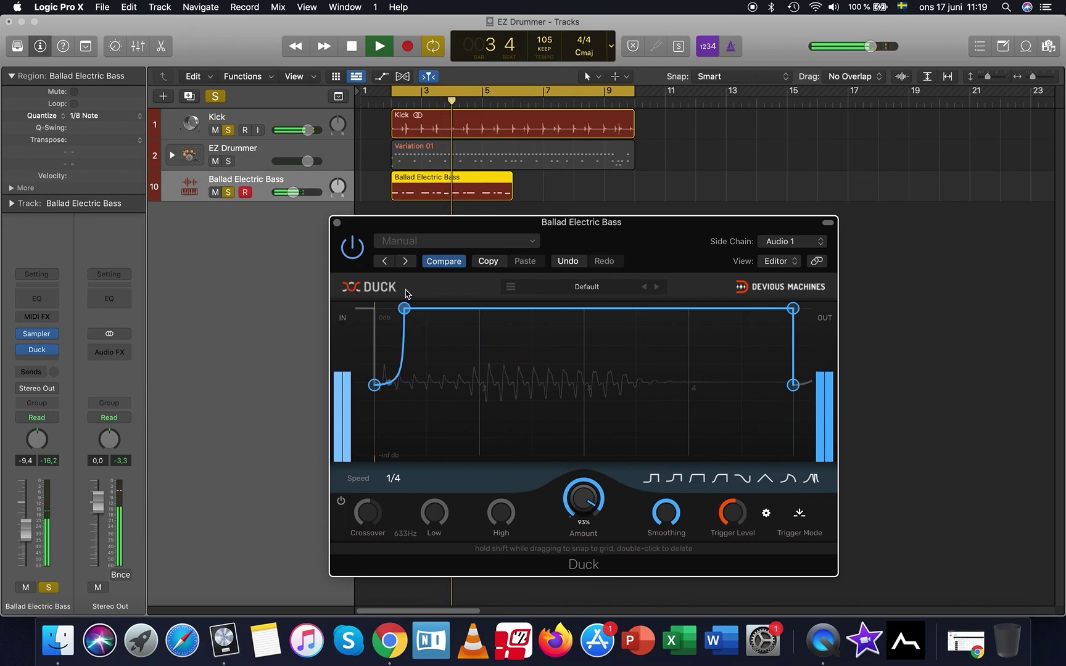
key("space")
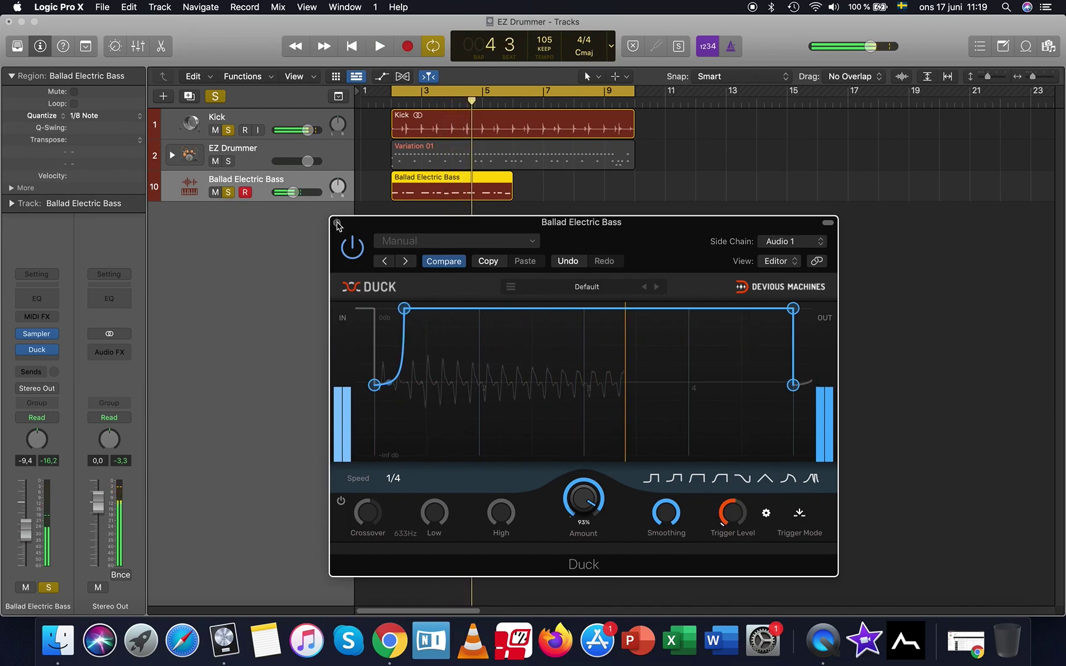
left_click(337, 224)
Unsolo the Kick and Ballad Electric Bass tracks and return the playhead to bar 2
left_click(288, 121)
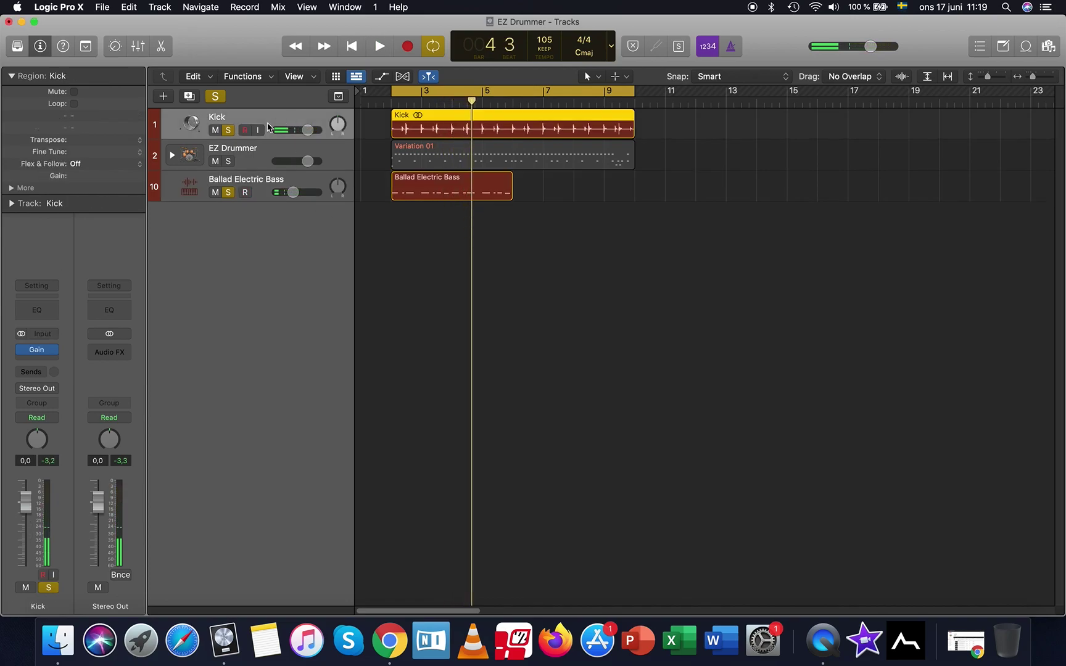
left_click(229, 129)
left_click(228, 191)
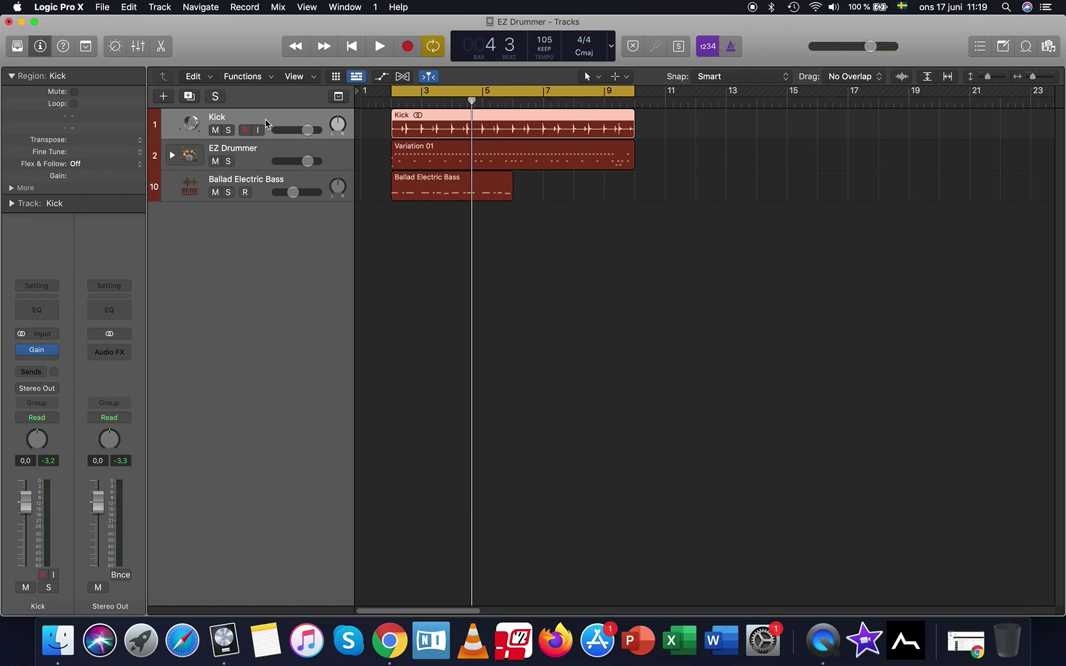
left_click(392, 103)
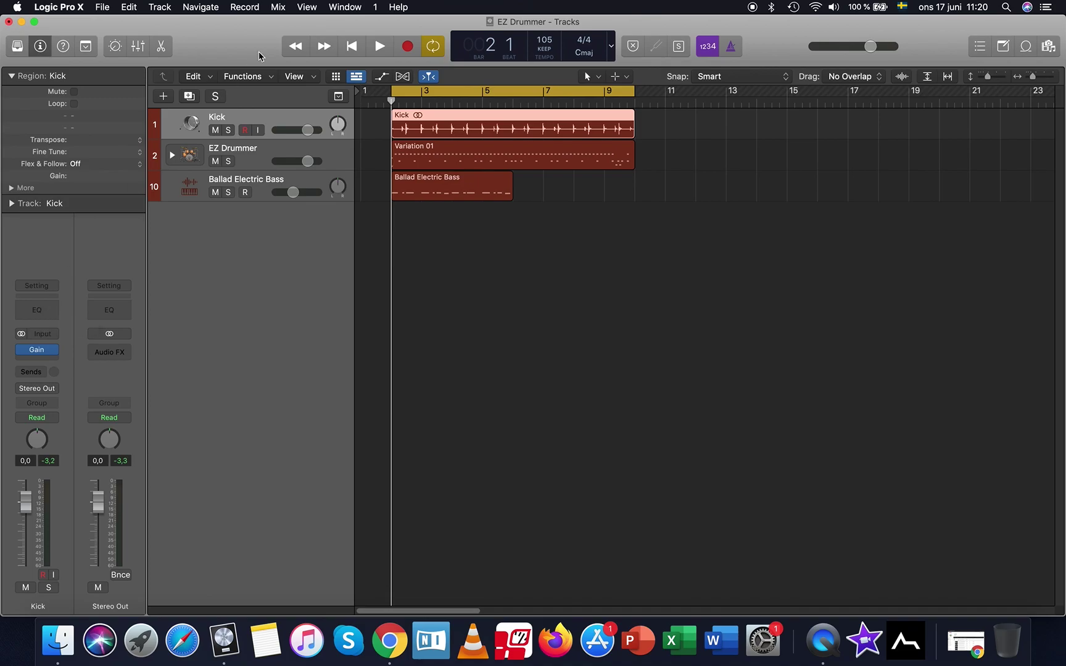
Expand the EZ Drummer stack, switch the Hi Hat channel to Stereo Pan, pan it to -11 and start playback
left_click(174, 155)
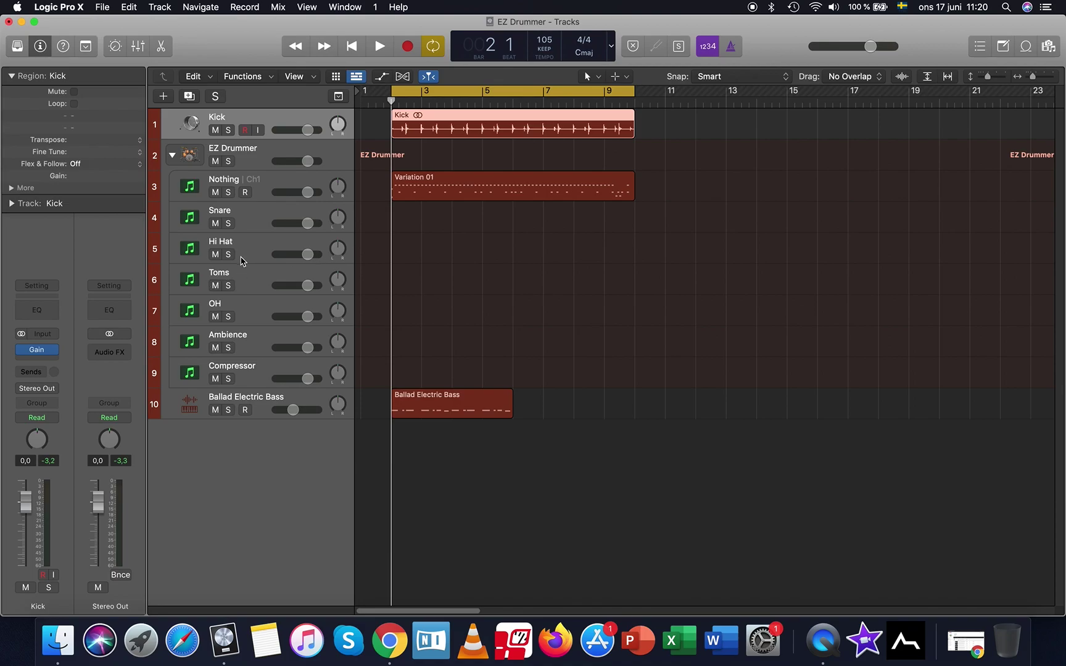
left_click(245, 258)
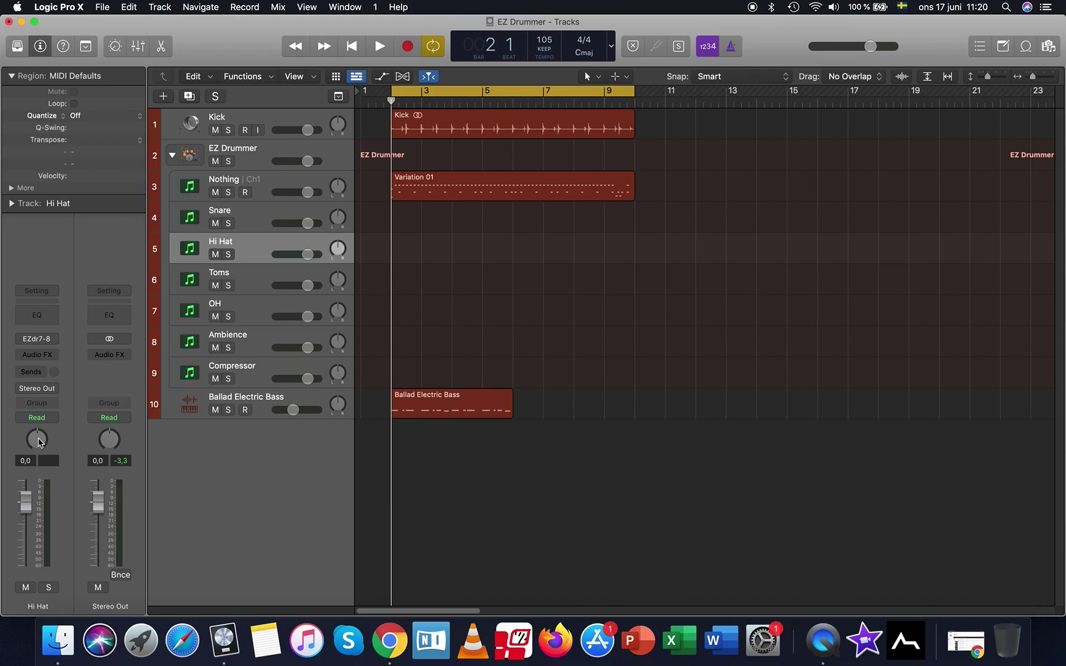
right_click(38, 441)
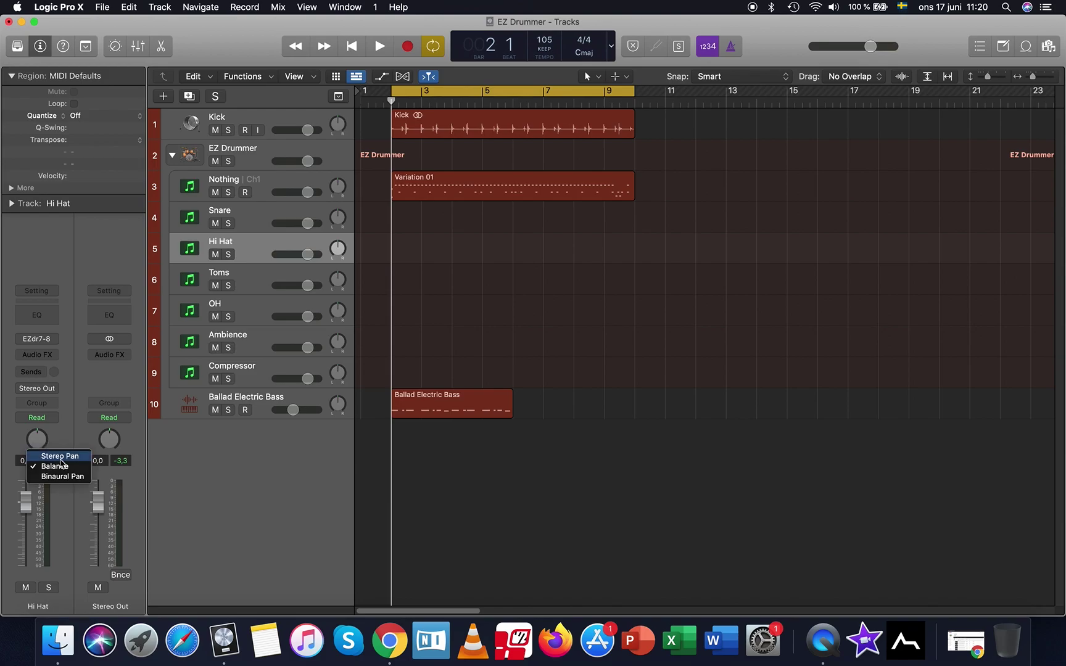
left_click(60, 457)
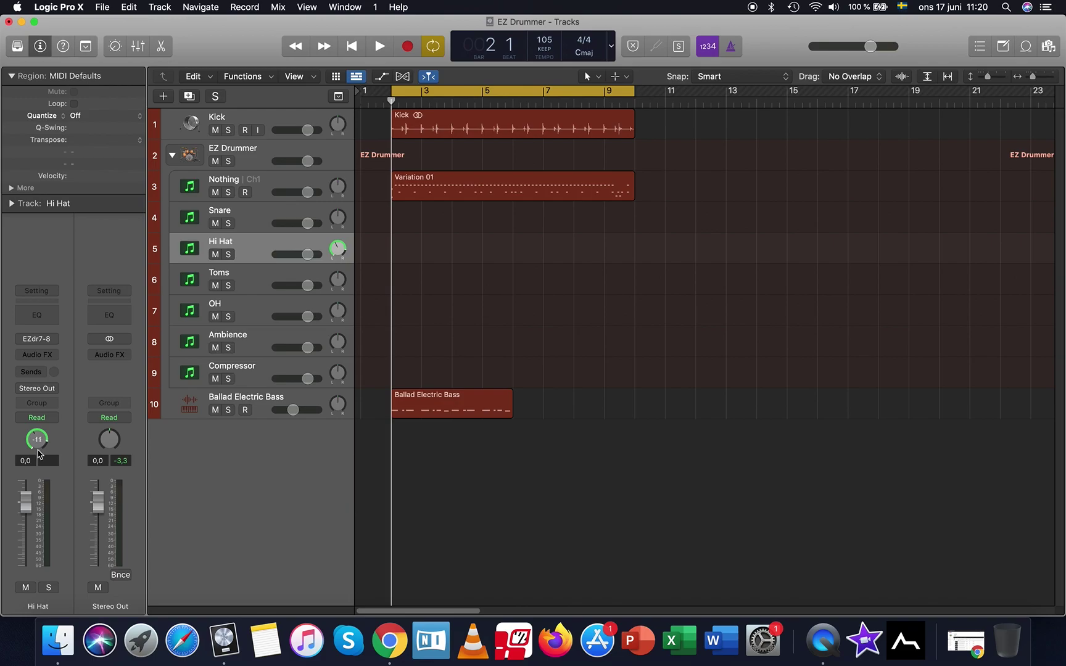
key("space")
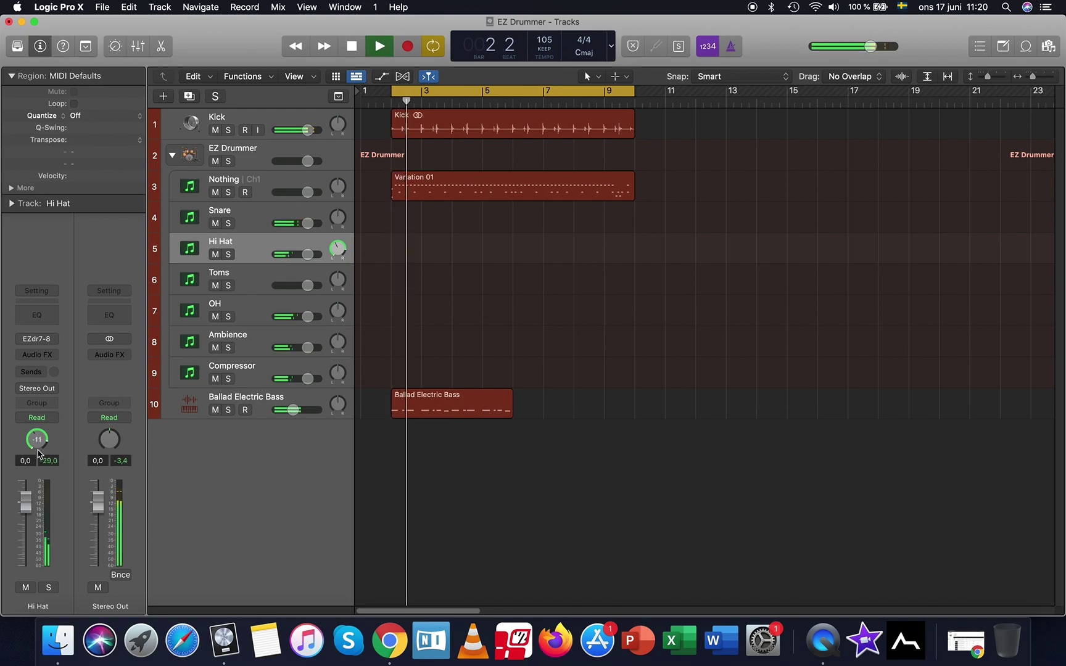
Pan the Hi Hat channel to -18, briefly solo it to audition the placement, and stop playback
mouse_move(338, 249)
left_mouse_down()
mouse_move(337, 269)
mouse_move(337, 254)
left_mouse_up()
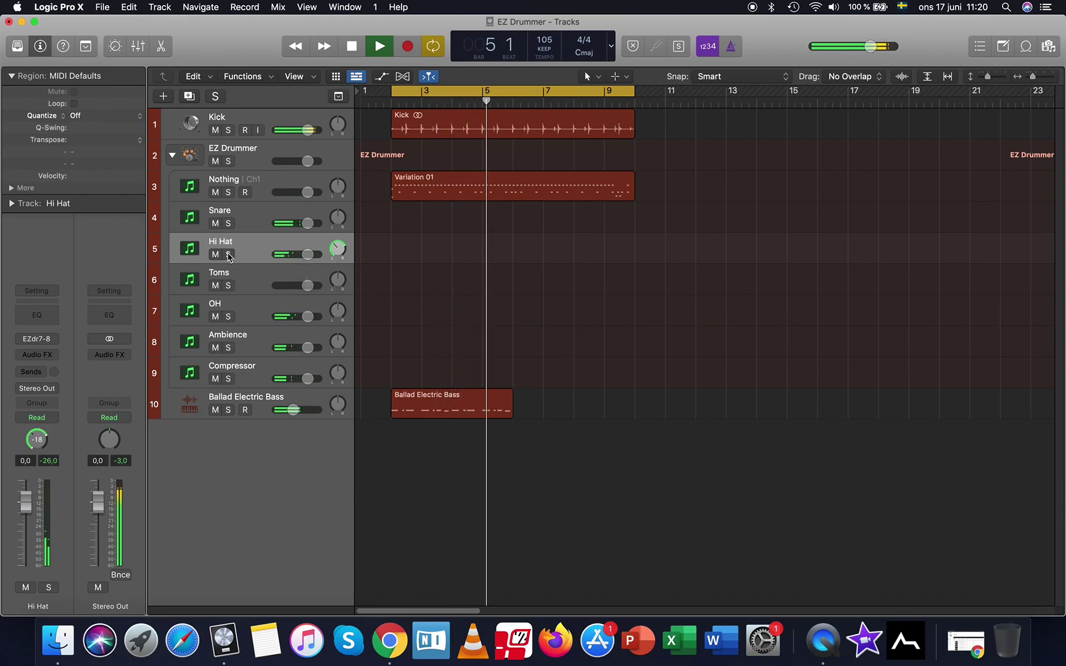
left_click(228, 254)
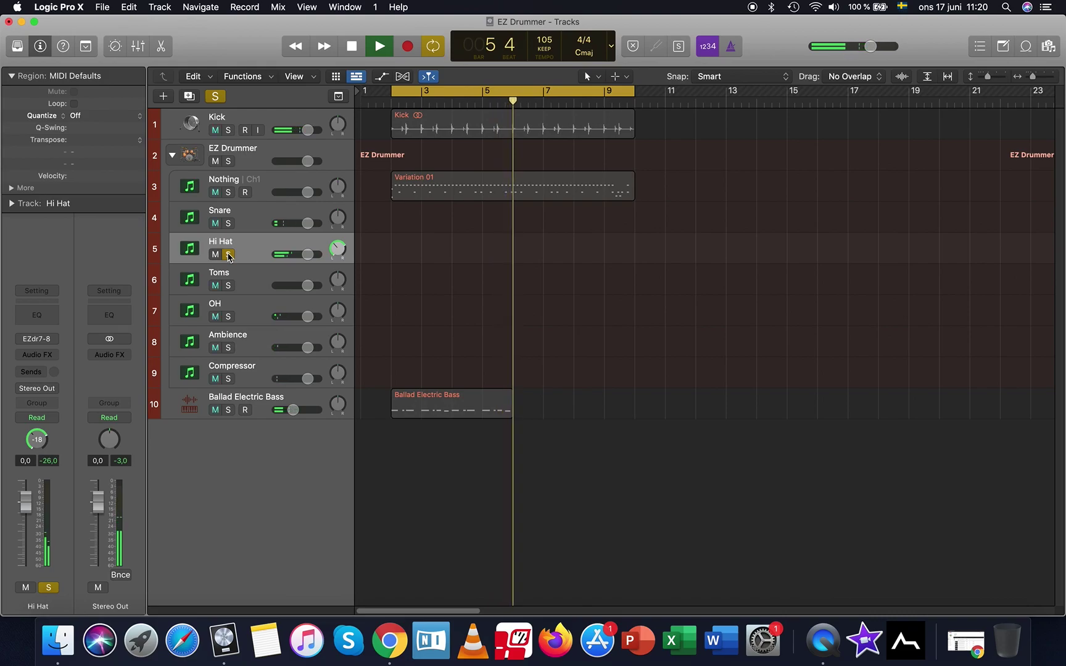
left_click(228, 254)
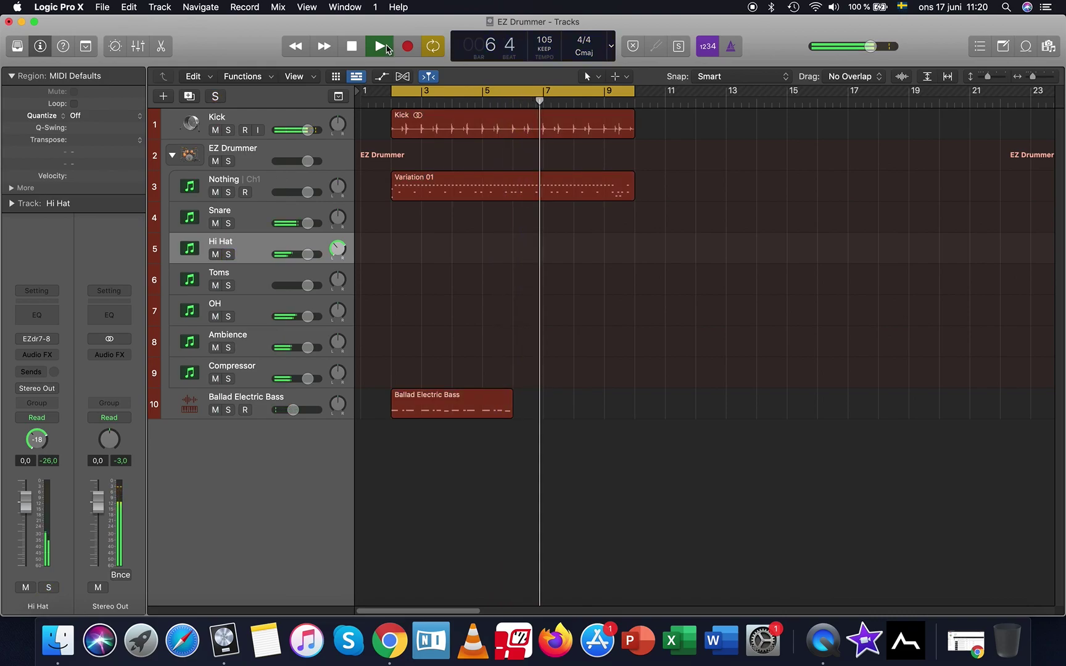
left_click(354, 48)
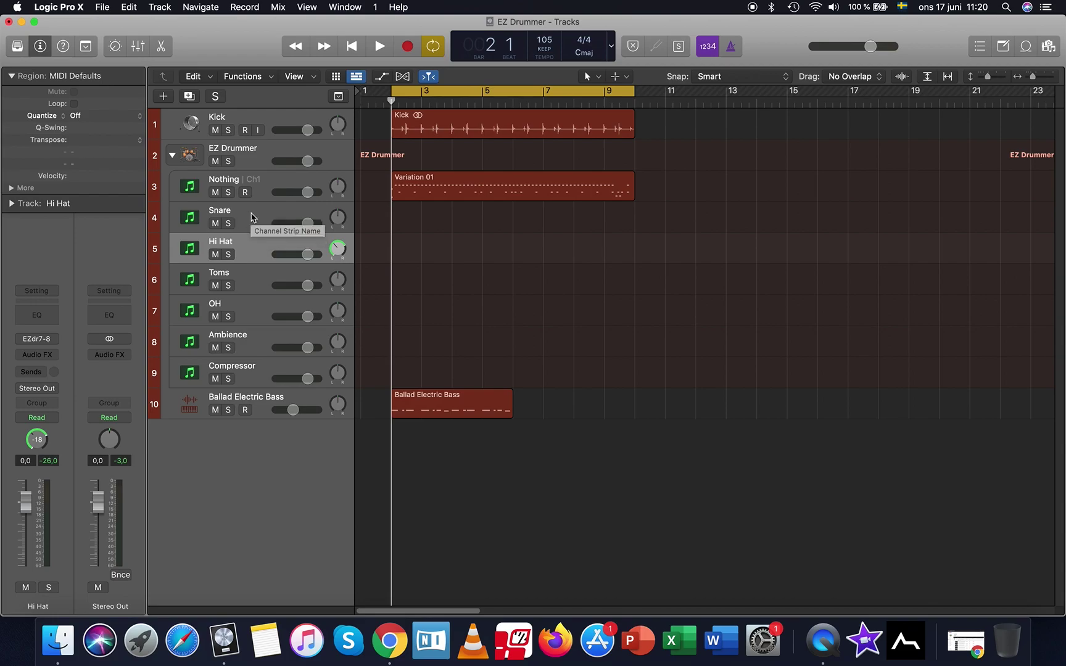
View the Snare, Toms and Nothing channel strips in turn and collapse the EZ Drummer stack
left_click(253, 217)
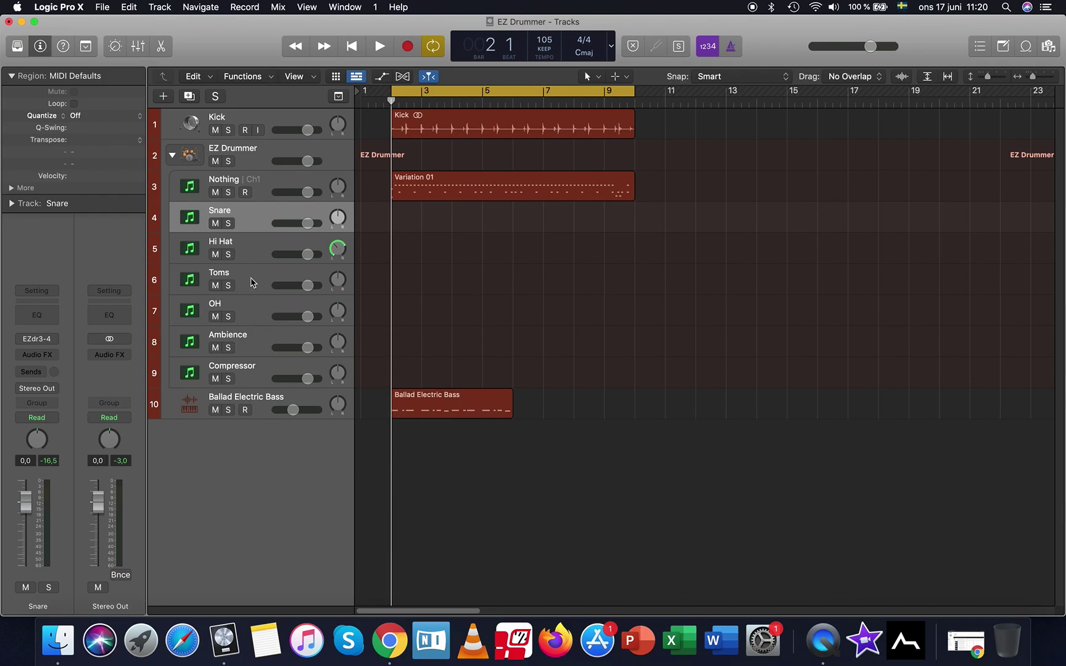
left_click(252, 282)
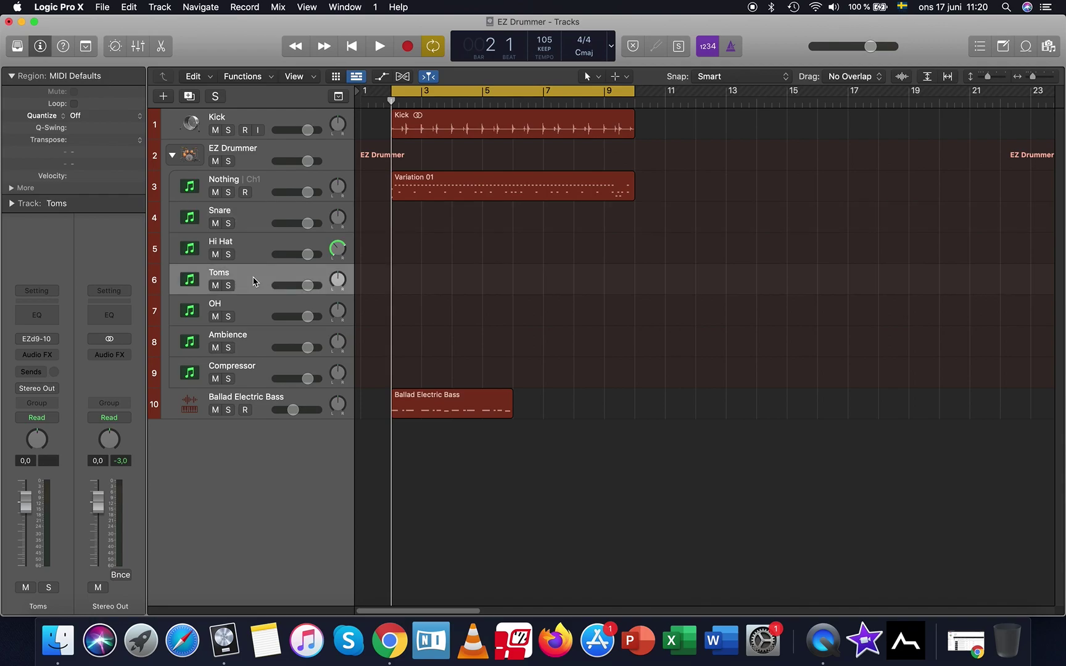
left_click(263, 191)
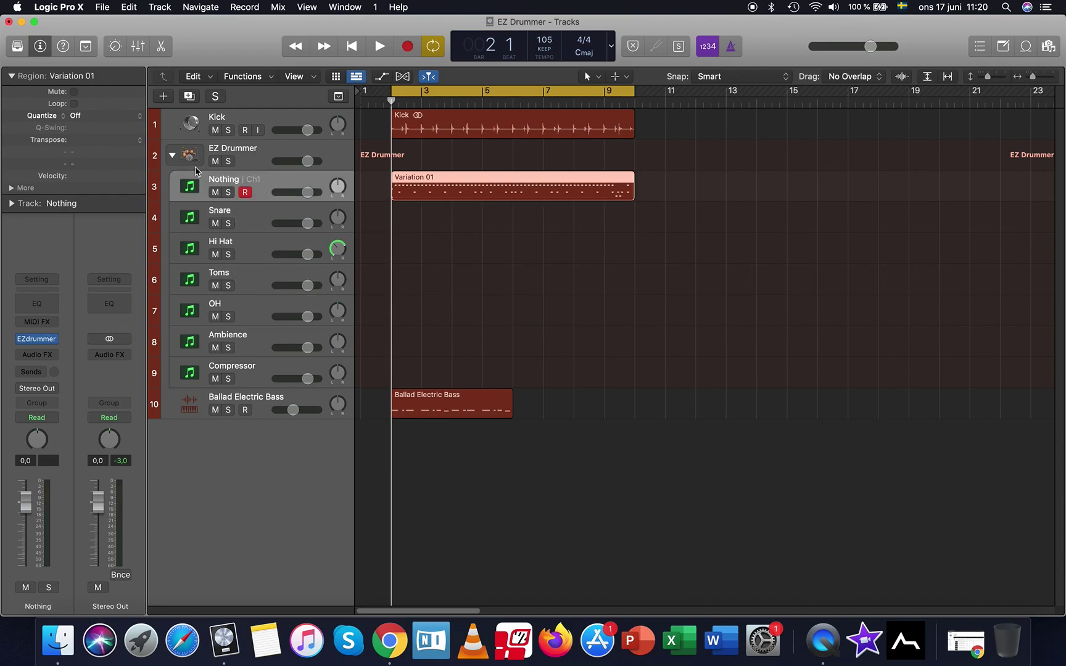
left_click(172, 155)
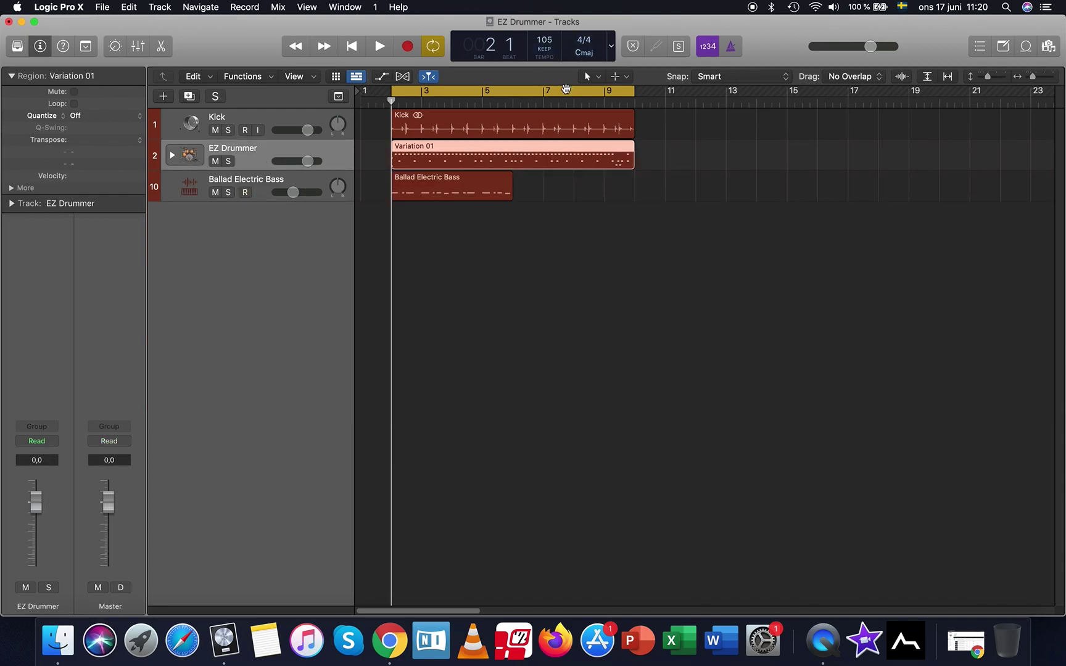
Turn off cycle mode, audition from bar 9 with the EZ Drummer stack expanded, and return the playhead to bar 2
left_click(566, 88)
left_click(603, 102)
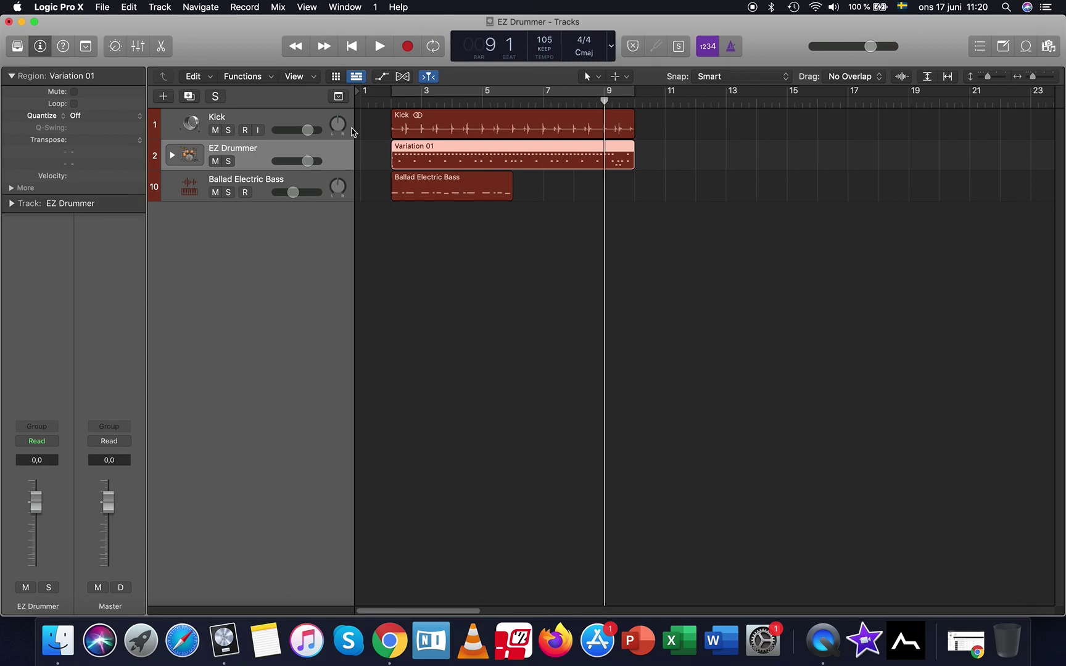
left_click(172, 156)
key("space")
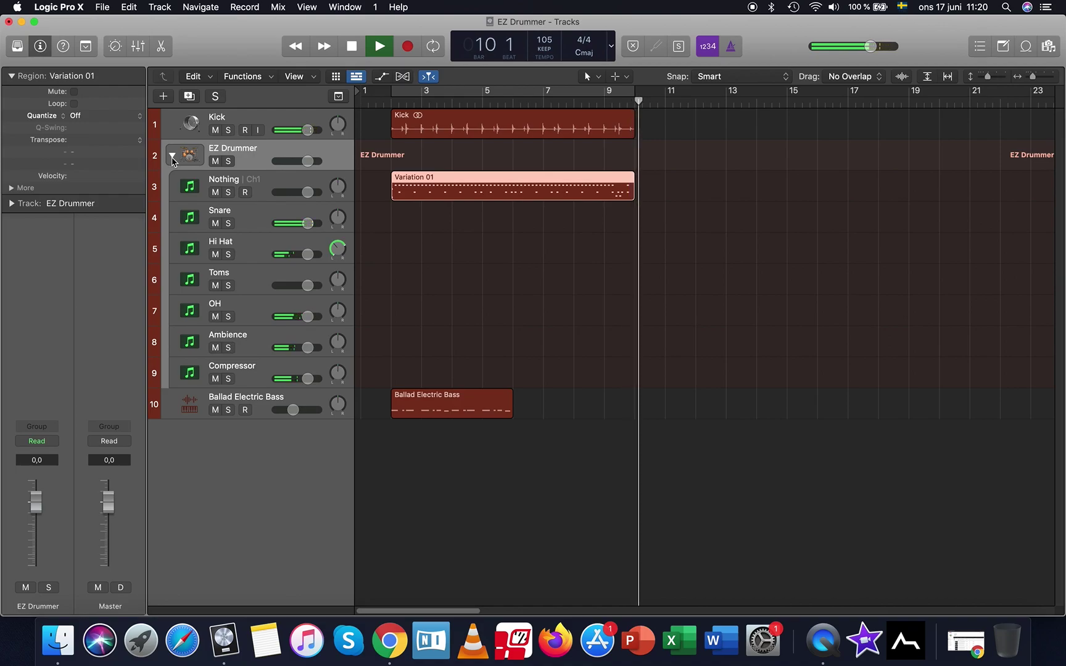
key("space")
left_click(389, 103)
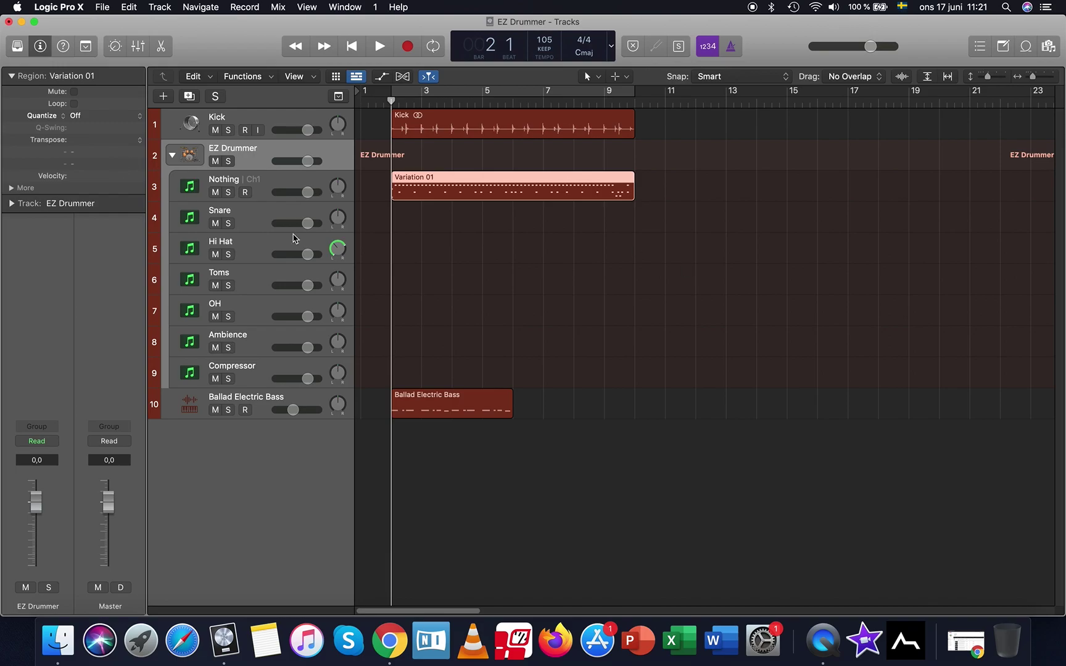
Collapse the EZ Drummer stack into a single track
left_click(172, 155)
left_click(172, 155)
left_click(172, 155)
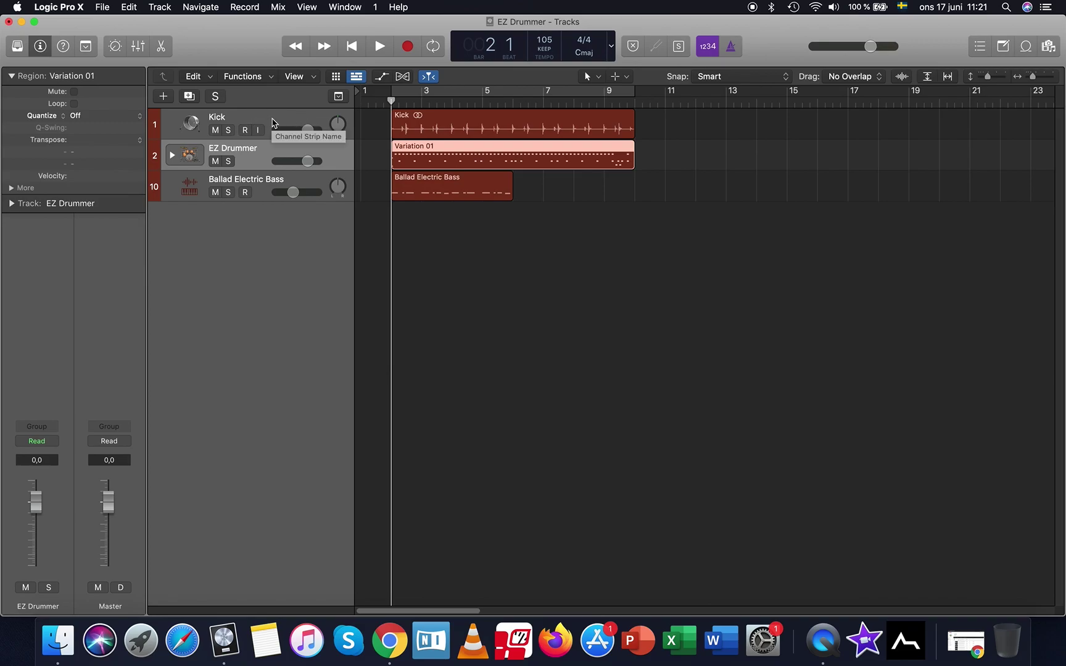
Open Duck on the Ballad Electric Bass track, examine its available side-chain sources including the Inst group, and close the plug-in window
left_click(266, 180)
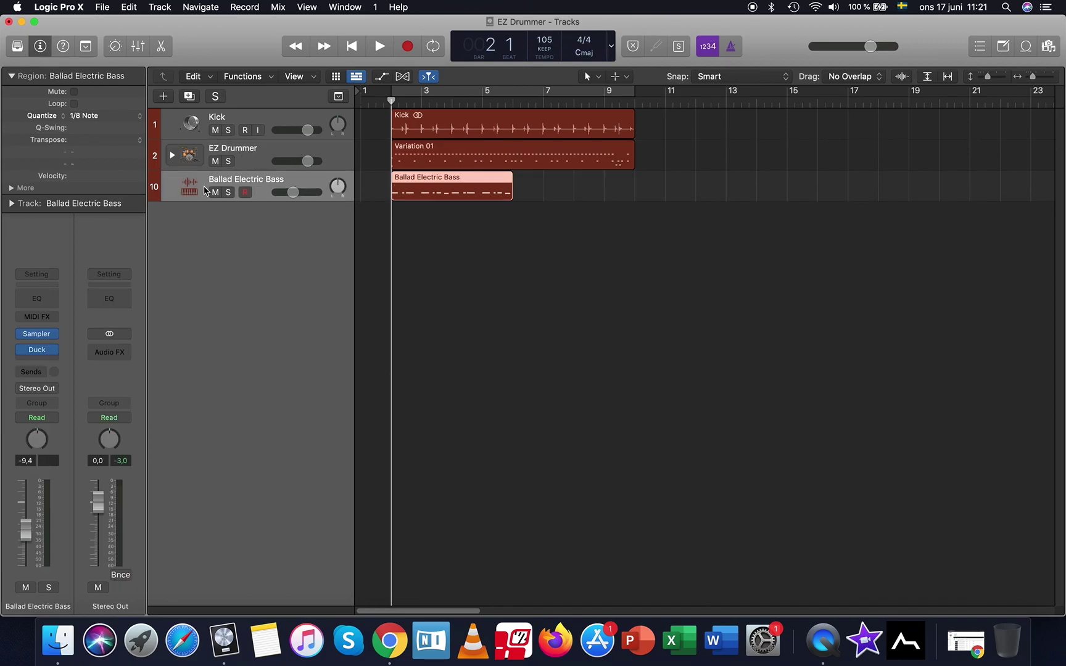
left_click(56, 351)
mouse_move(112, 333)
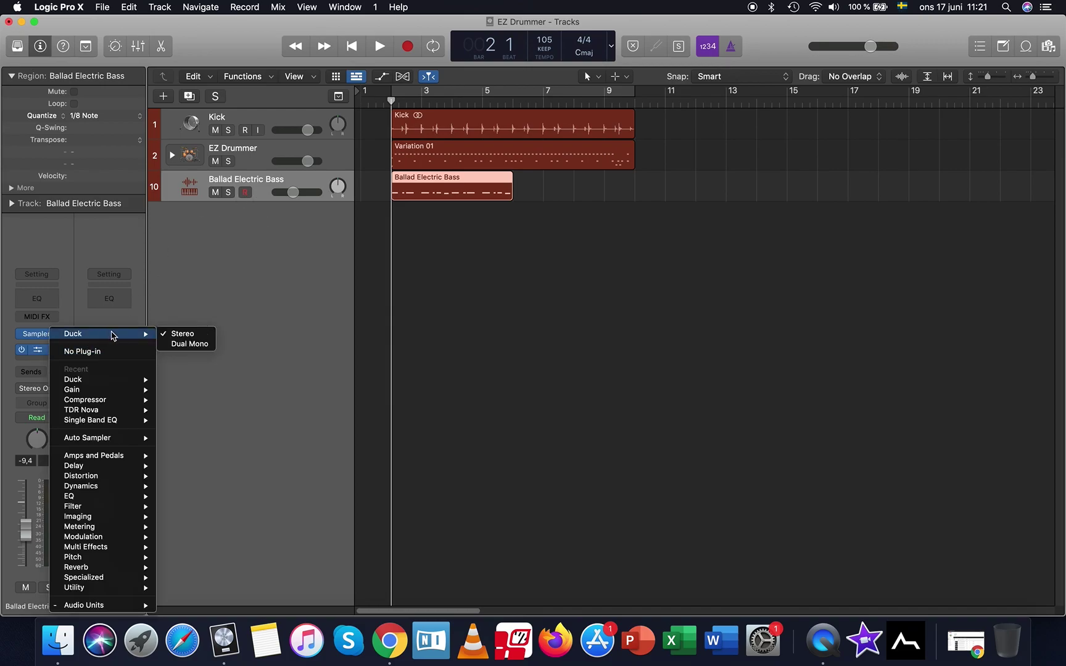
left_click(357, 320)
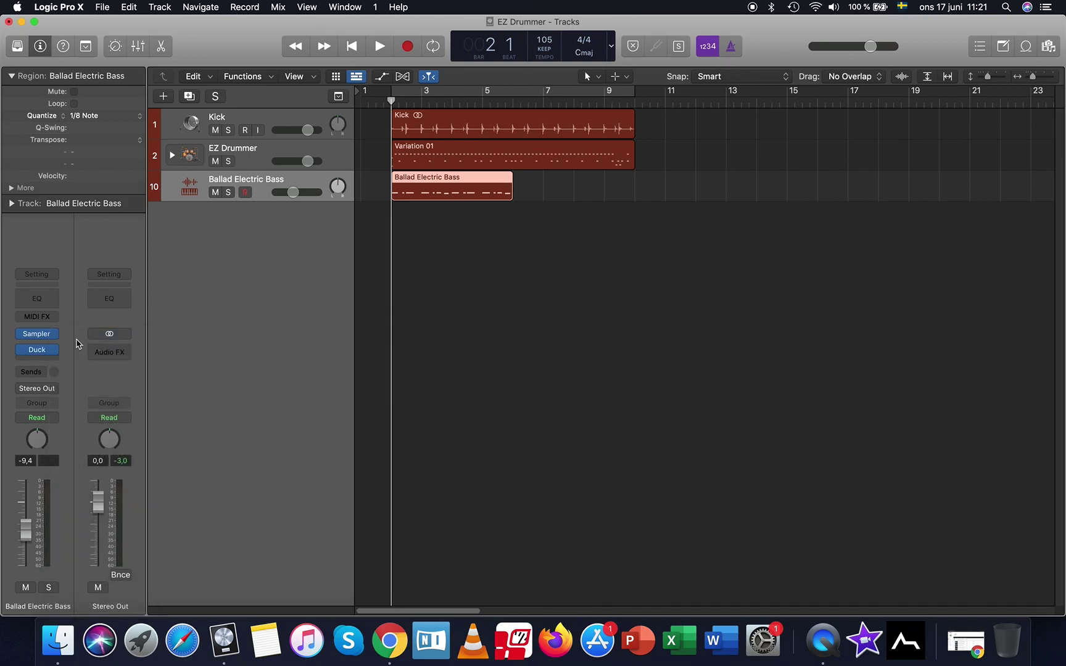
left_click(37, 350)
left_click(816, 241)
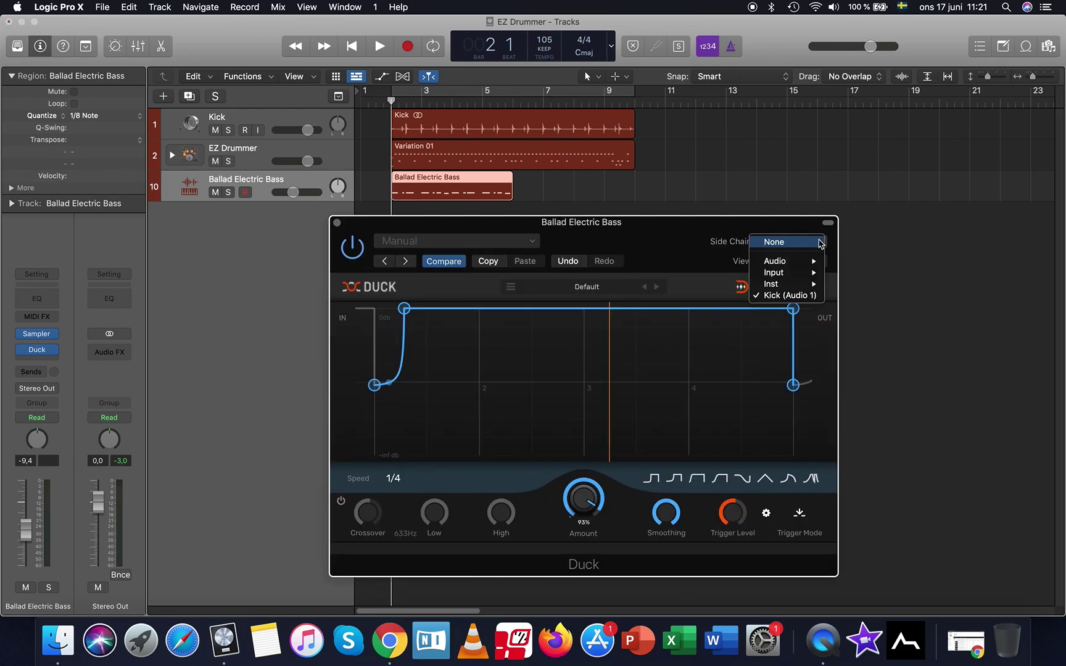
mouse_move(788, 285)
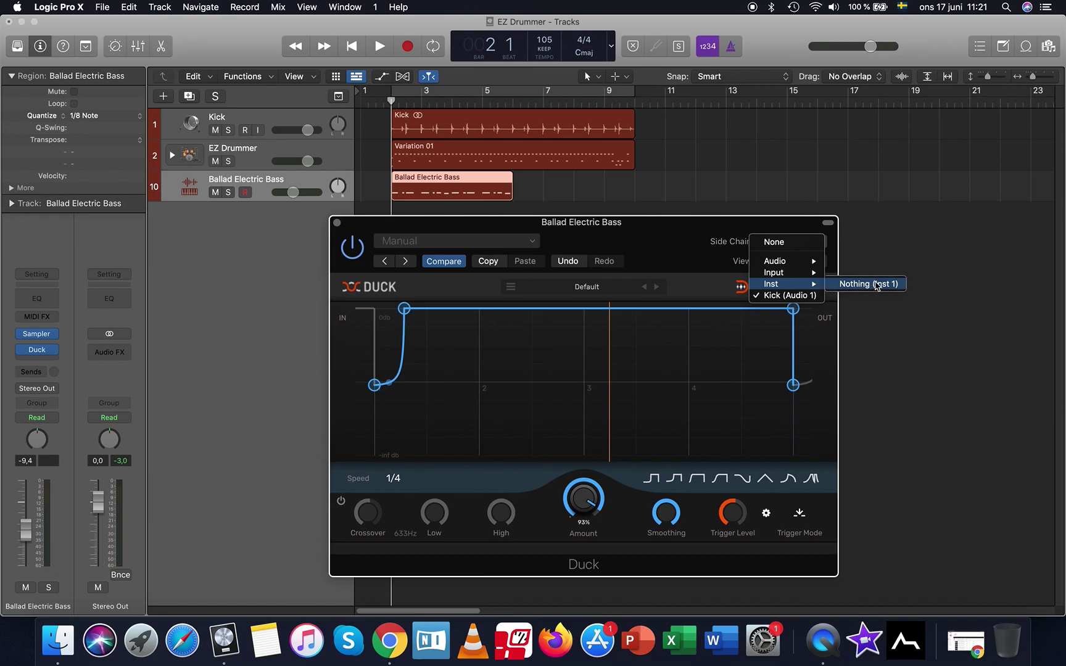
left_click(710, 240)
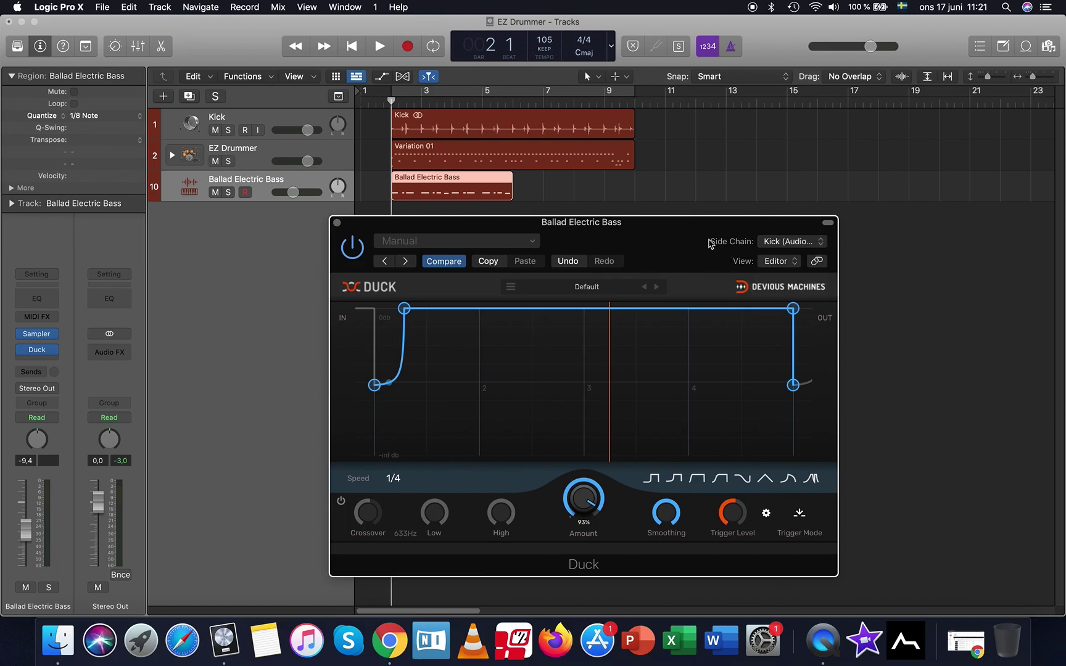
left_click(337, 223)
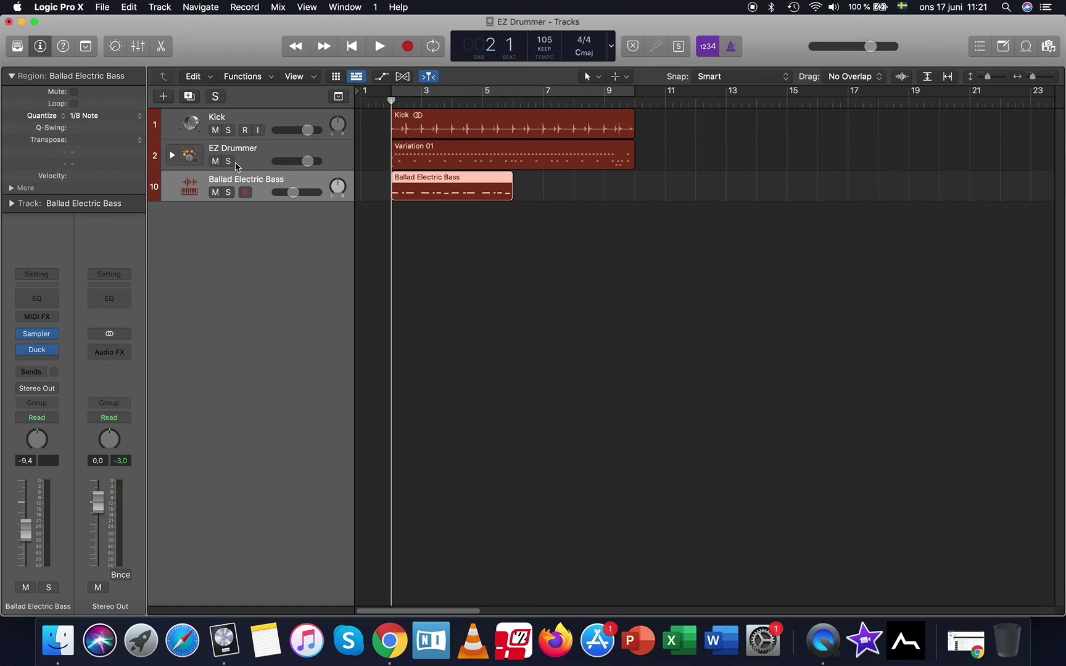
Expand the EZ Drummer stack to review its individual drum channels and collapse it again
left_click(172, 156)
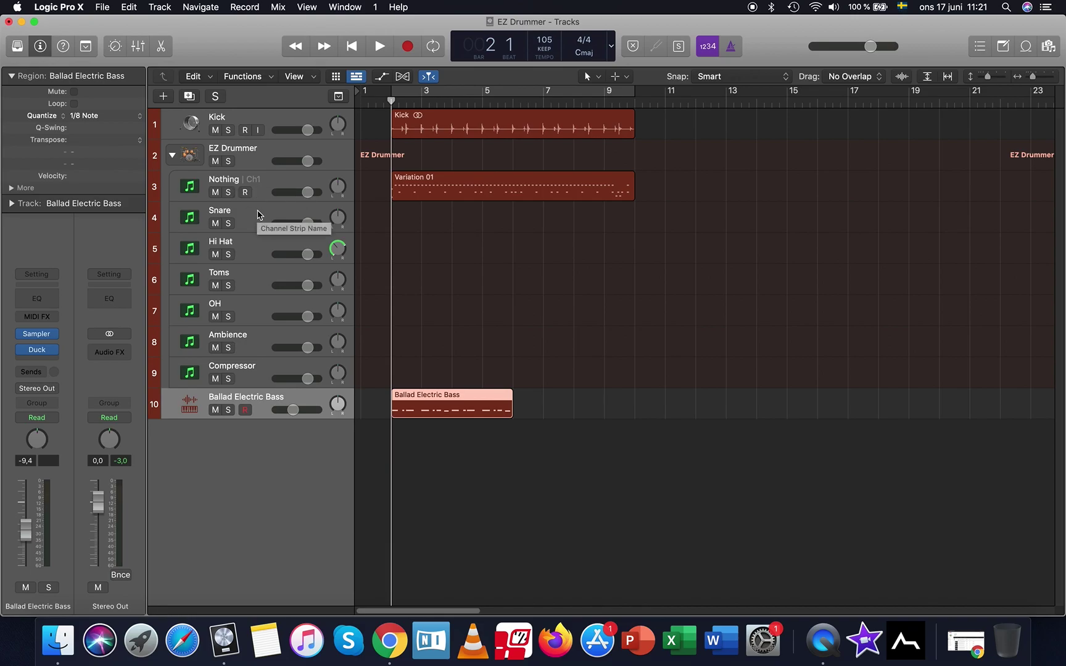
mouse_move(37, 356)
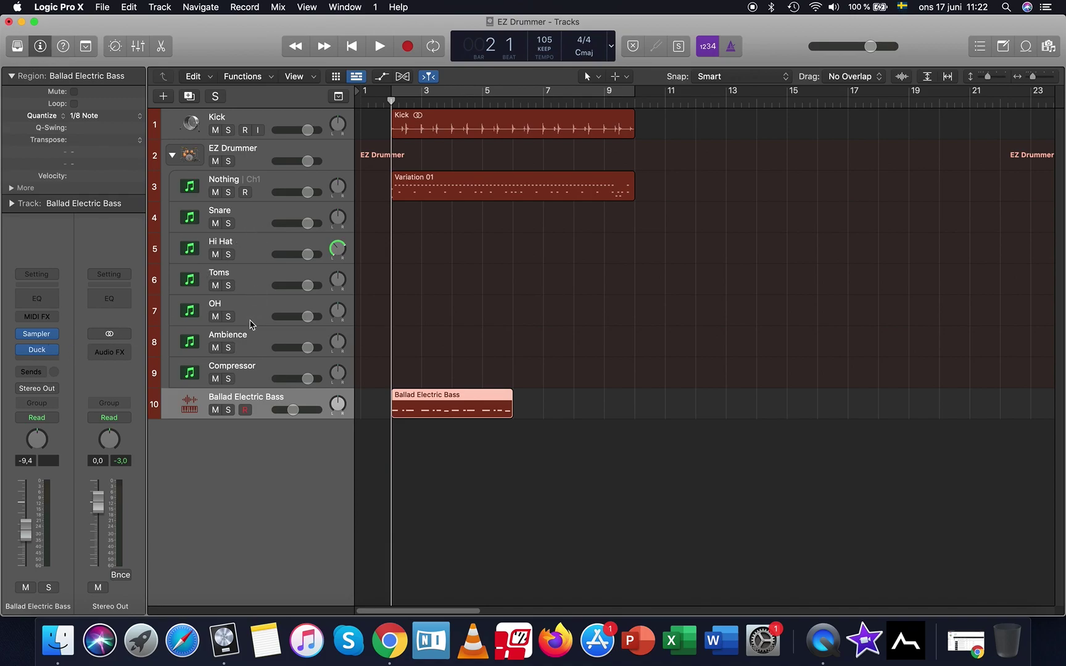
left_click(173, 156)
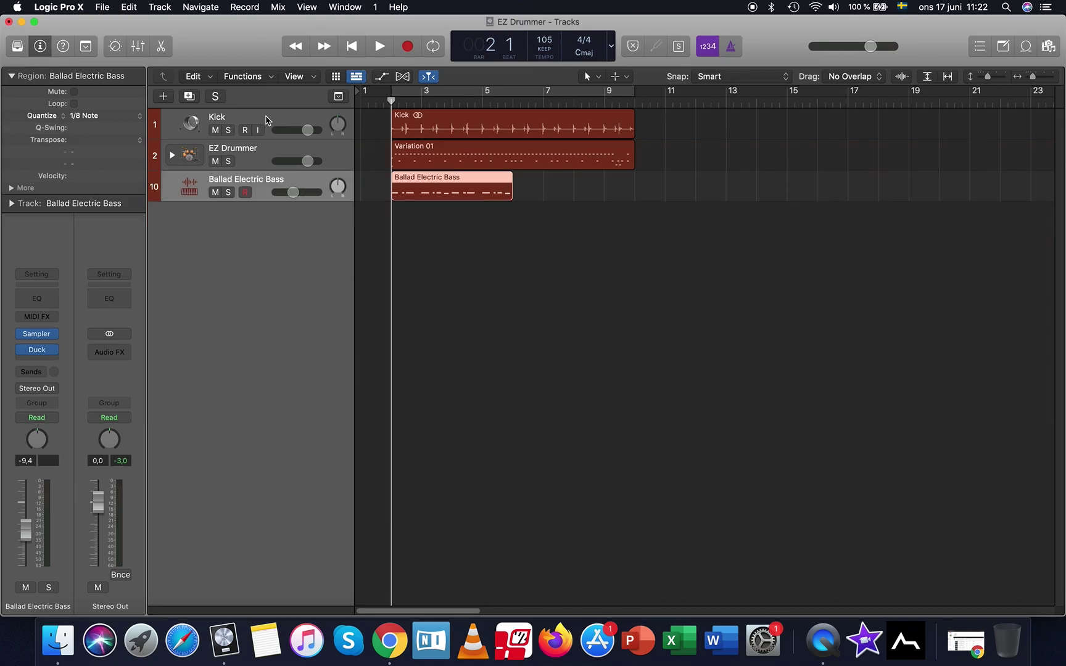